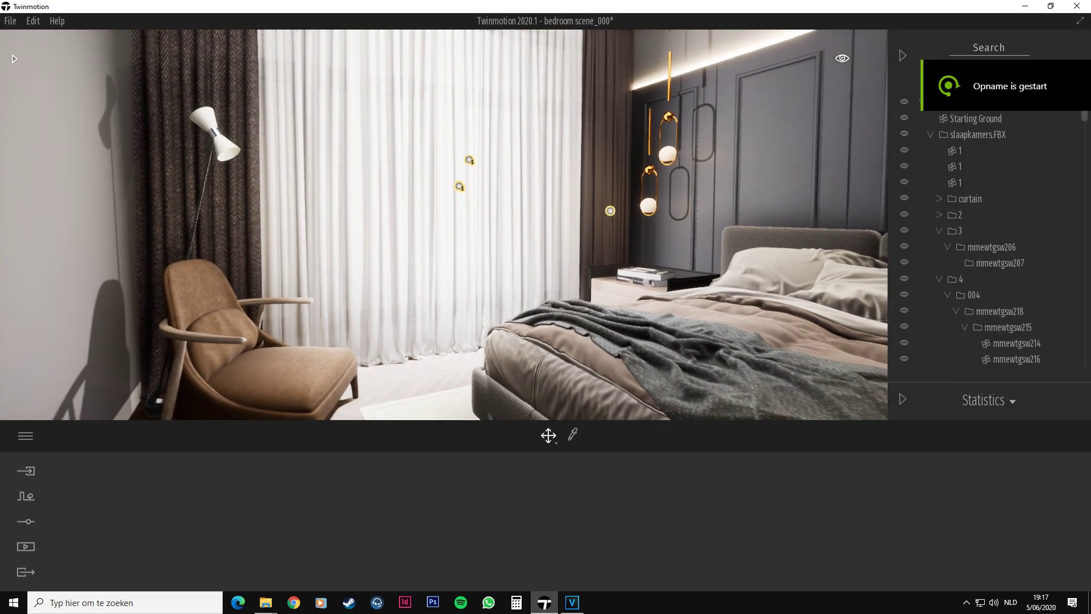
# Examine the bedroom around the curtained window, armchair, pendant lamps and bed from several angles
pyautogui.press('s')
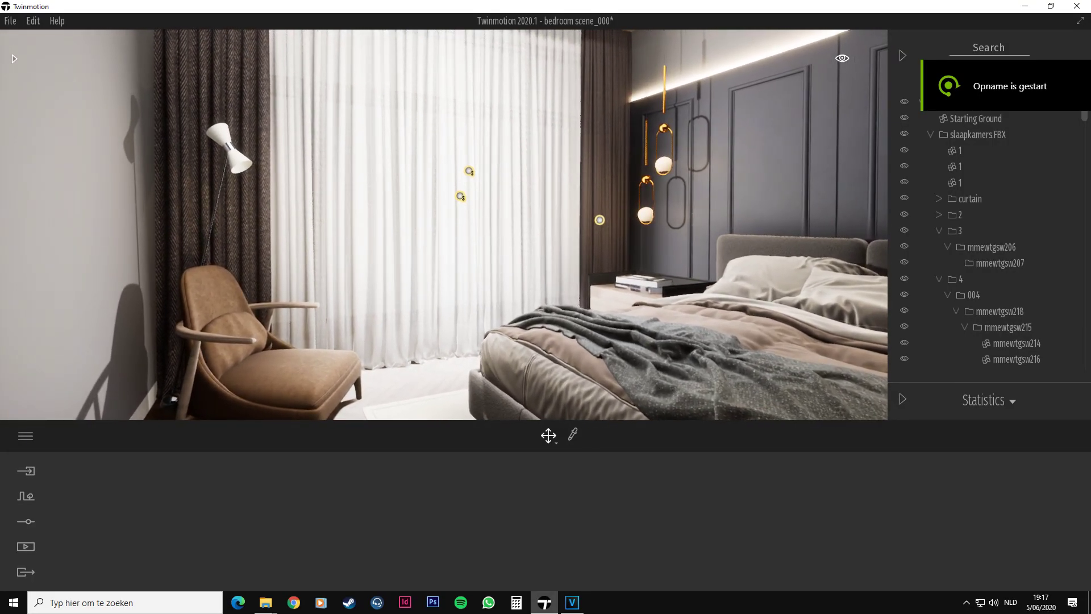
pyautogui.press('w')
pyautogui.moveTo(571, 288); pyautogui.dragTo(587, 267, button='right')
pyautogui.press('d')
pyautogui.press('a')
pyautogui.press('a')
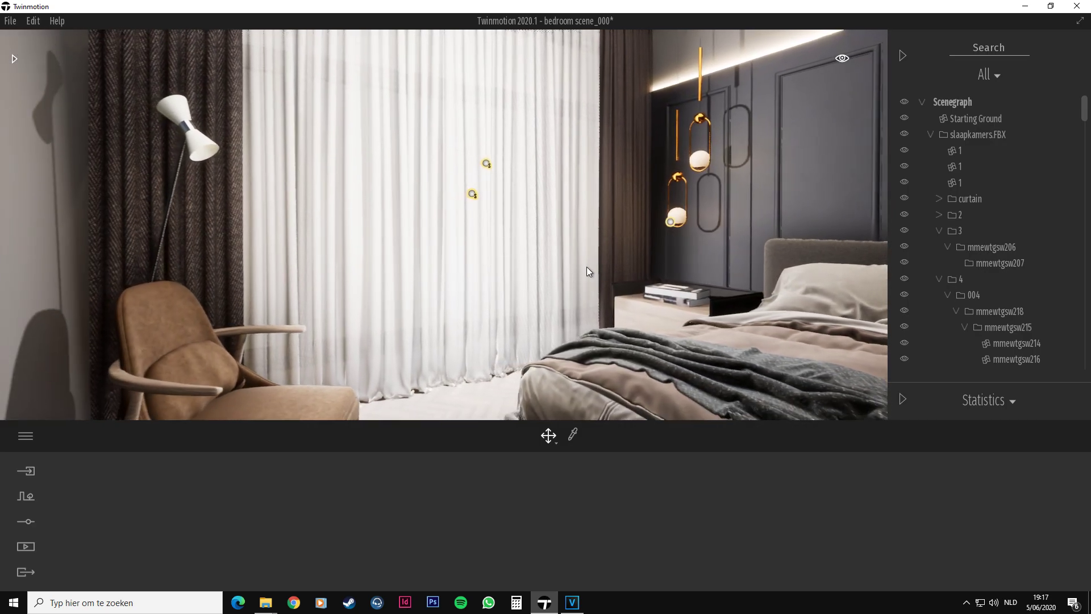
pyautogui.press('d')
pyautogui.press('a')
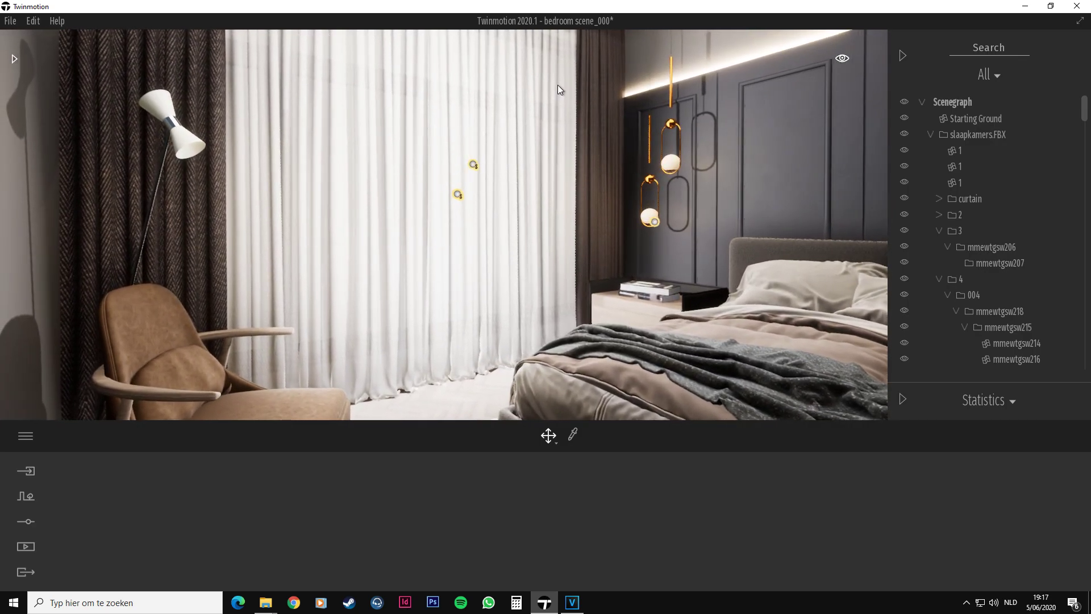
pyautogui.moveTo(417, 291); pyautogui.dragTo(358, 245, button='right')
pyautogui.press('s')
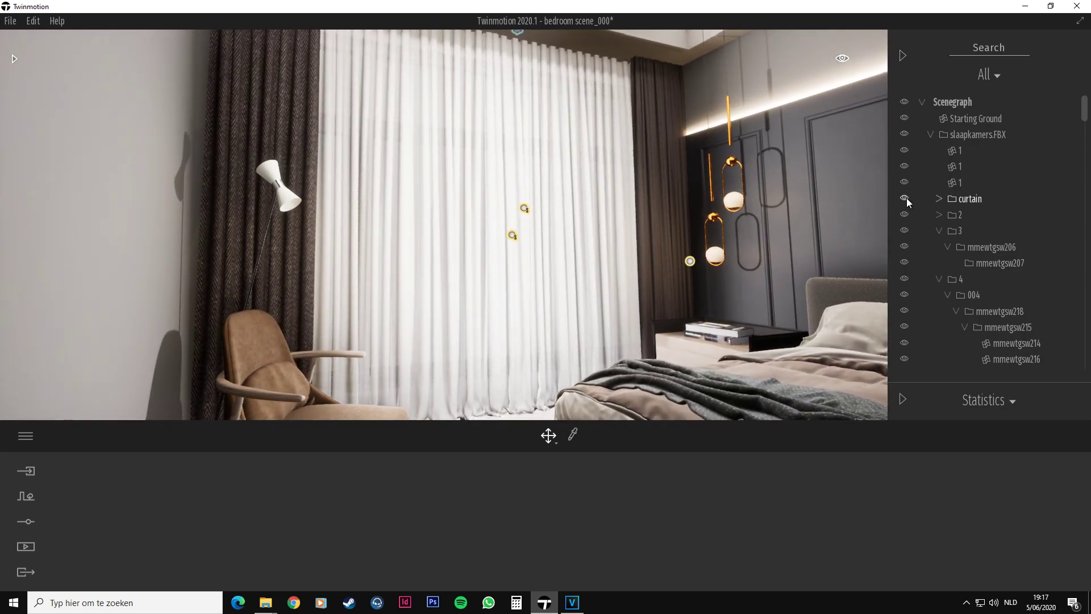
# Hide the curtain group to inspect the window behind it, and show the curtain again
pyautogui.click(904, 199)
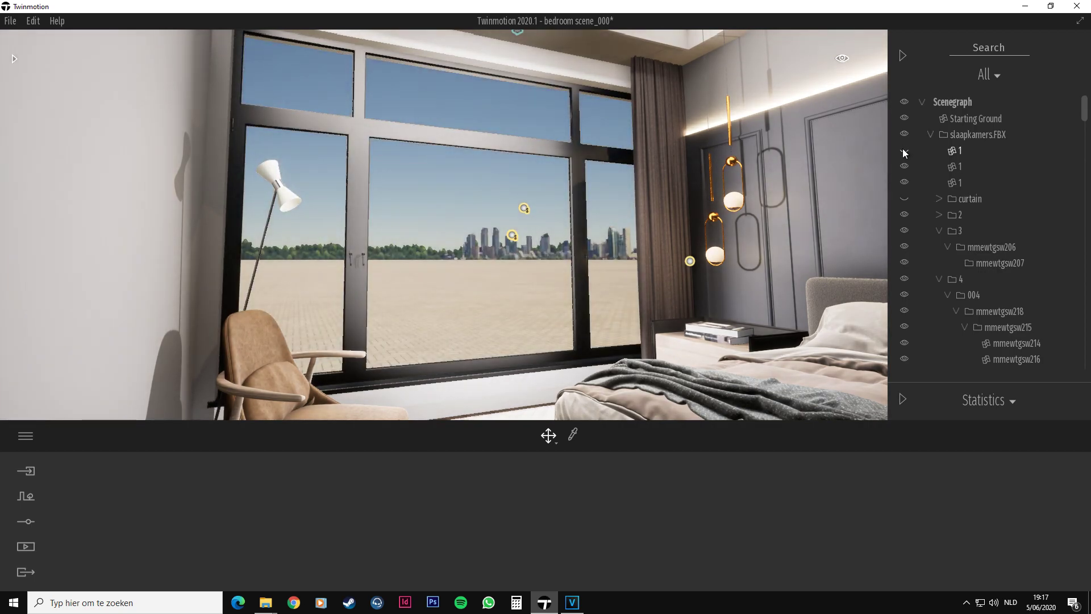
pyautogui.click(904, 150)
pyautogui.click(906, 198)
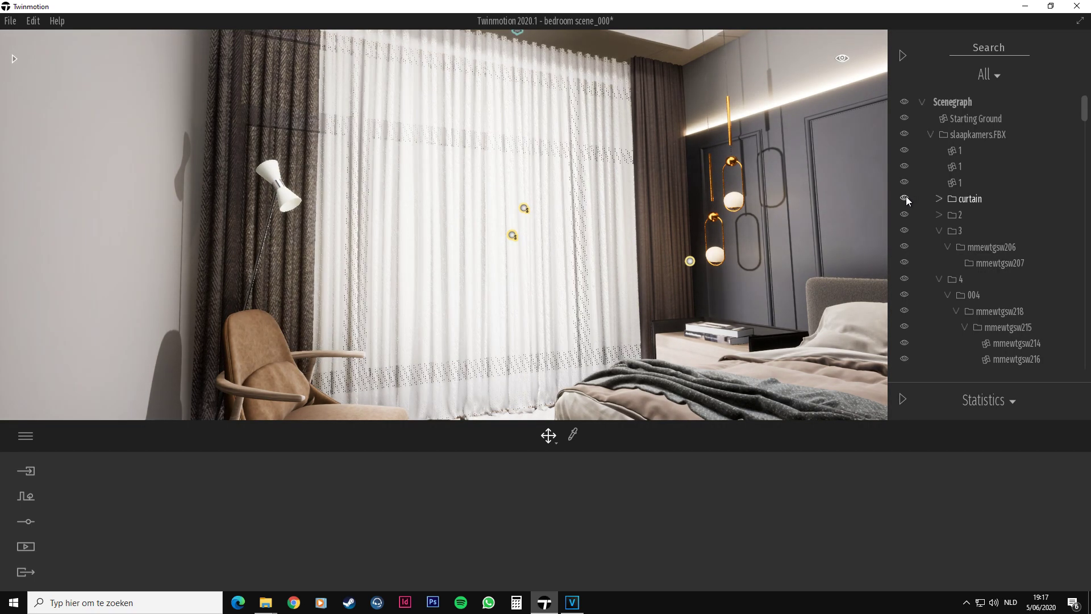
pyautogui.click(905, 199)
pyautogui.click(905, 198)
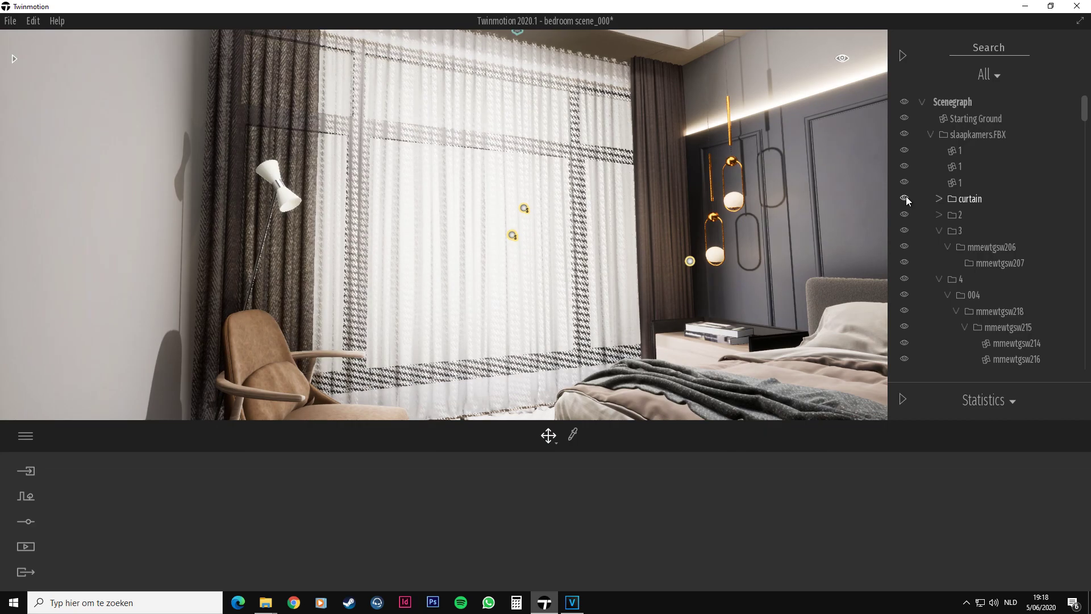
# Place a new area light in front of the white curtain and raise it above the floor
pyautogui.moveTo(638, 176); pyautogui.dragTo(648, 185)
pyautogui.moveTo(647, 185); pyautogui.dragTo(587, 166, button='right')
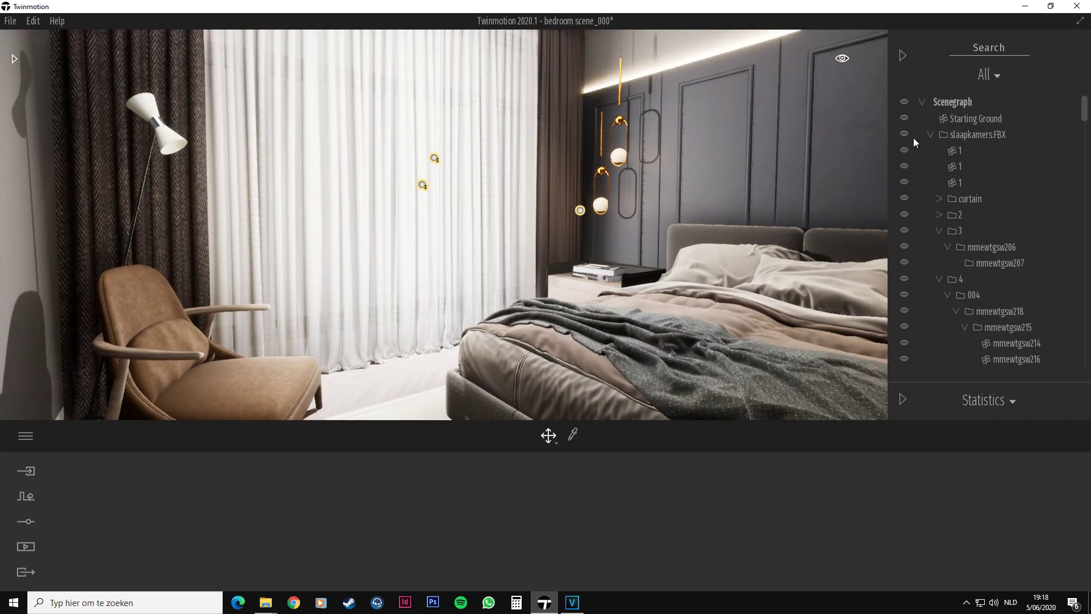
pyautogui.click(929, 134)
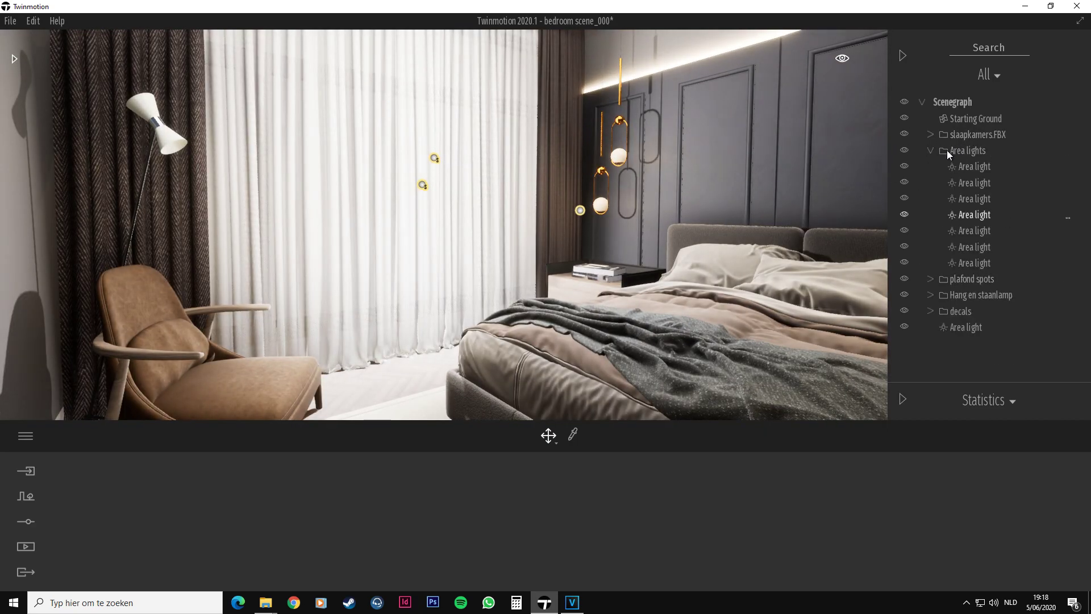
pyautogui.click(13, 59)
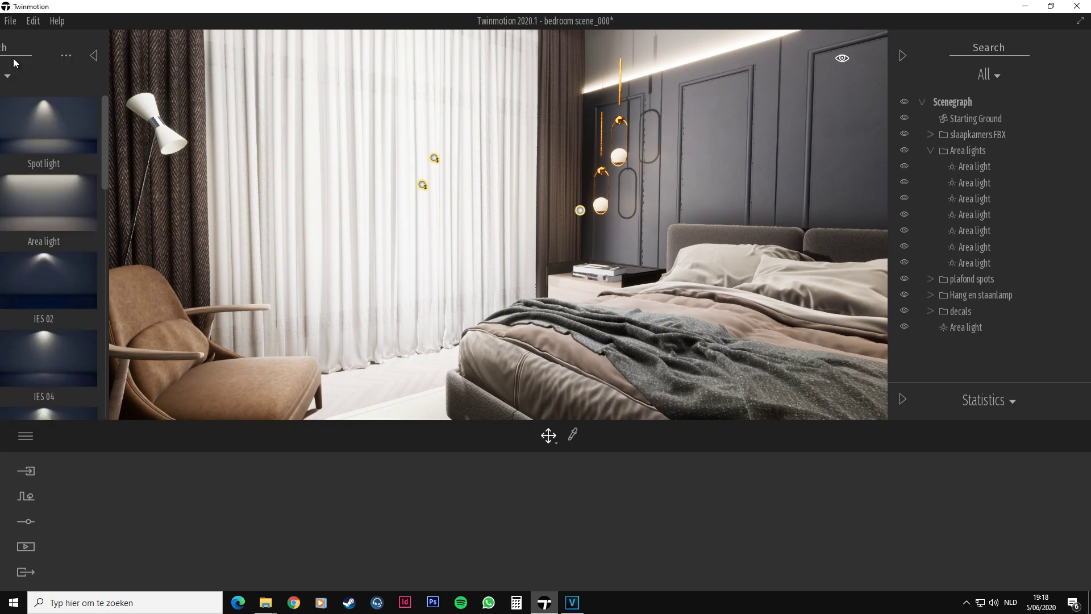
pyautogui.moveTo(171, 215); pyautogui.dragTo(602, 284)
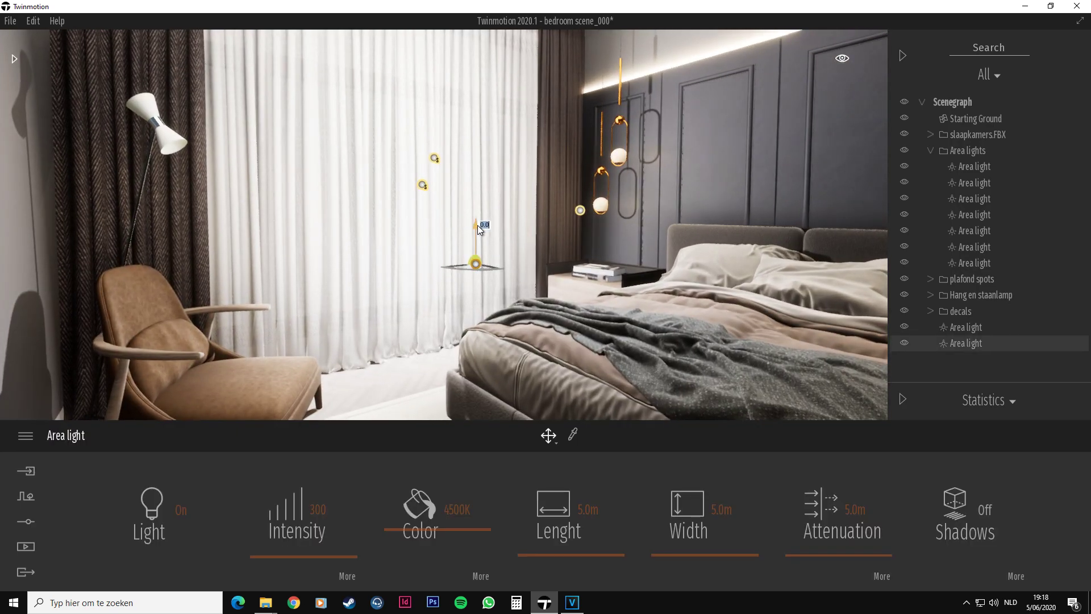
pyautogui.moveTo(477, 225)
pyautogui.mouseDown()
pyautogui.moveTo(478, 166)
pyautogui.moveTo(489, 207)
pyautogui.mouseUp()
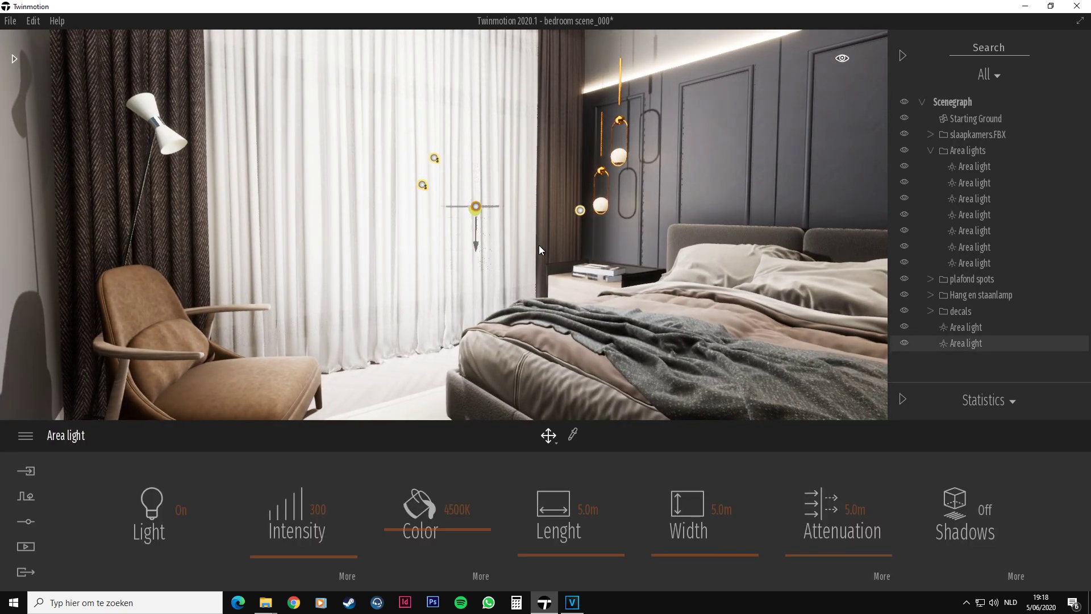
# Set the new area light's intensity to 1000000 and its color temperature to 7000K
pyautogui.moveTo(506, 236); pyautogui.dragTo(506, 256, button='middle')
pyautogui.moveTo(506, 257); pyautogui.dragTo(505, 298, button='right')
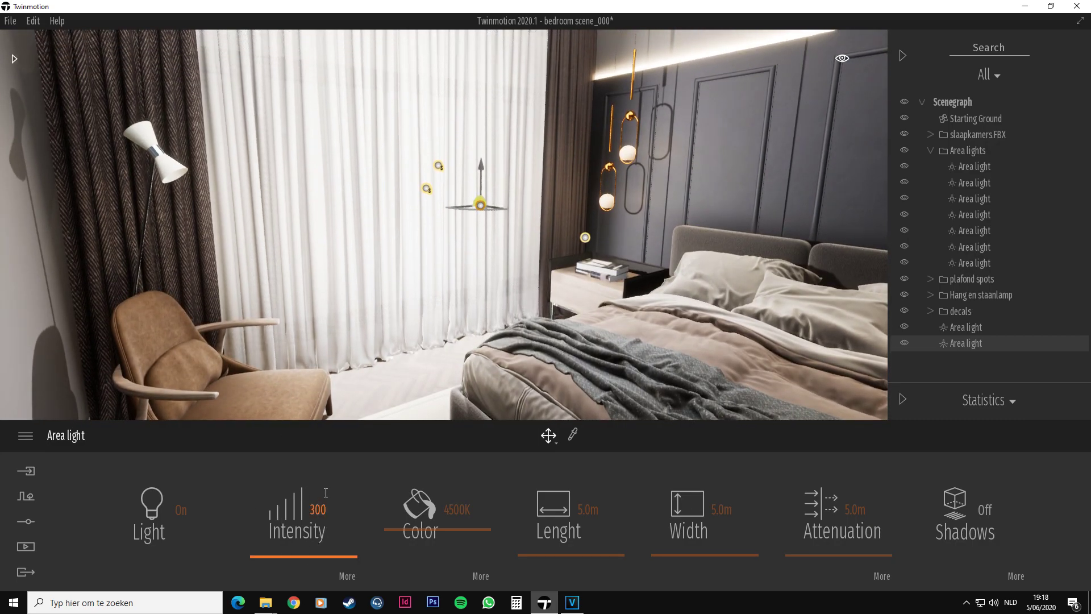
pyautogui.moveTo(310, 525); pyautogui.dragTo(335, 509)
pyautogui.doubleClick(340, 510)
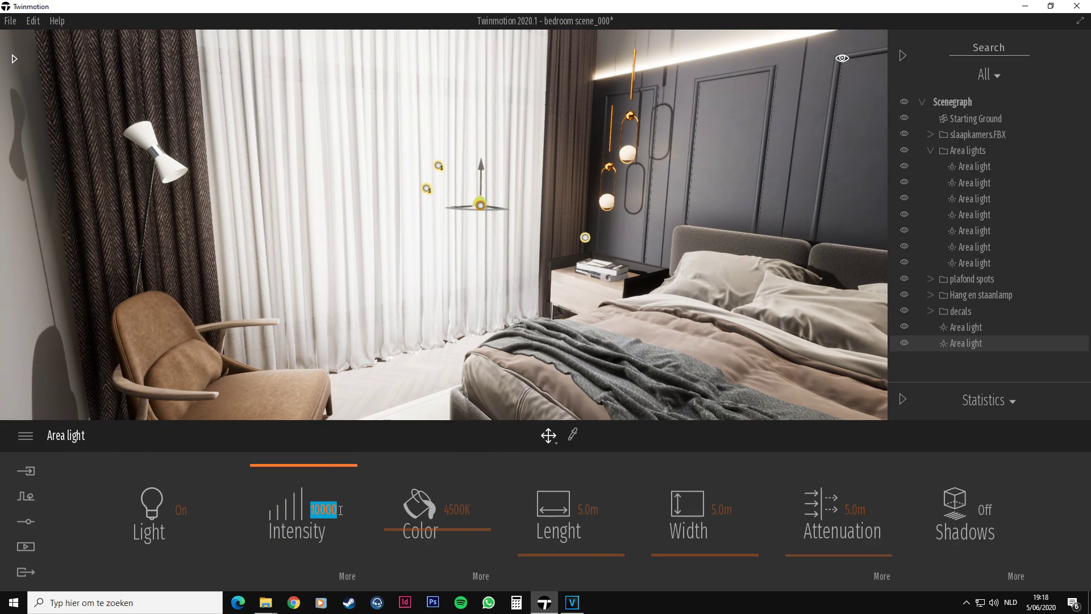
pyautogui.click(340, 510)
pyautogui.doubleClick(339, 509)
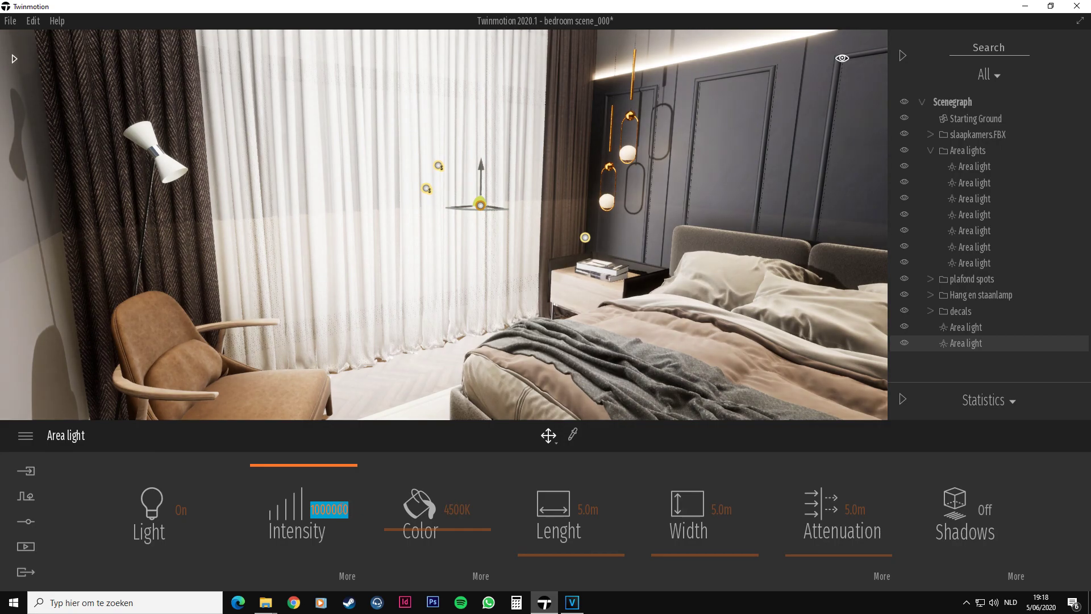
pyautogui.moveTo(310, 465); pyautogui.dragTo(323, 371)
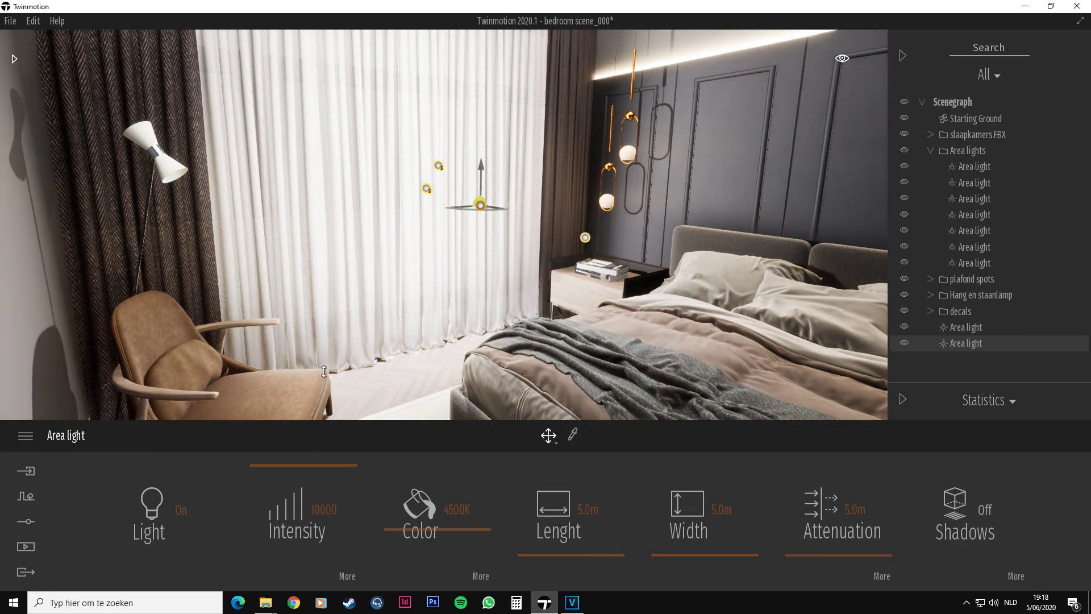
pyautogui.click(331, 507)
pyautogui.write('00')
pyautogui.press('Return')
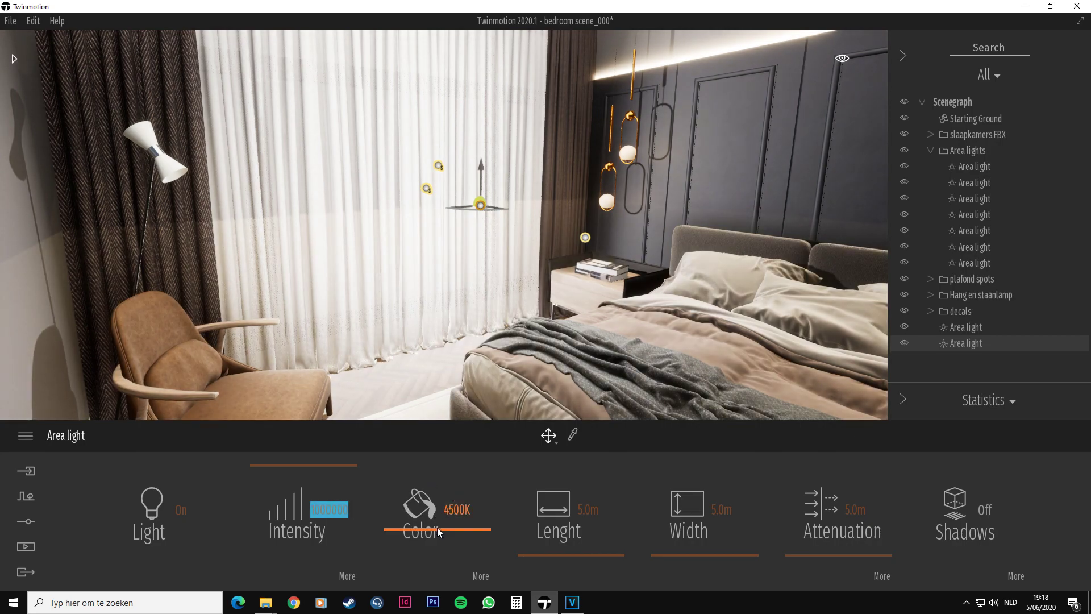
pyautogui.moveTo(437, 529); pyautogui.dragTo(461, 507)
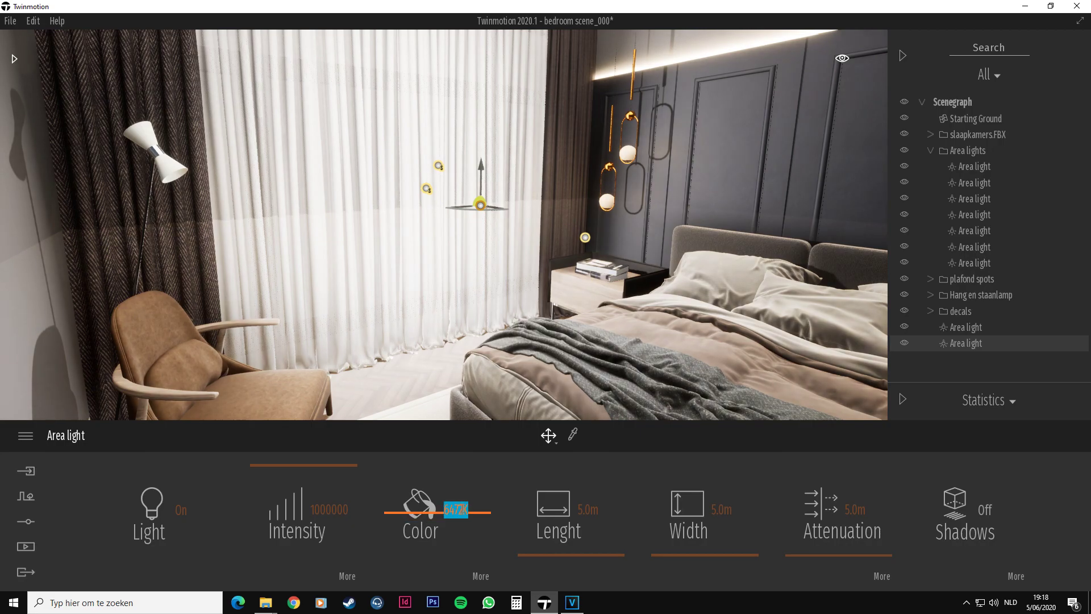
pyautogui.click(457, 508)
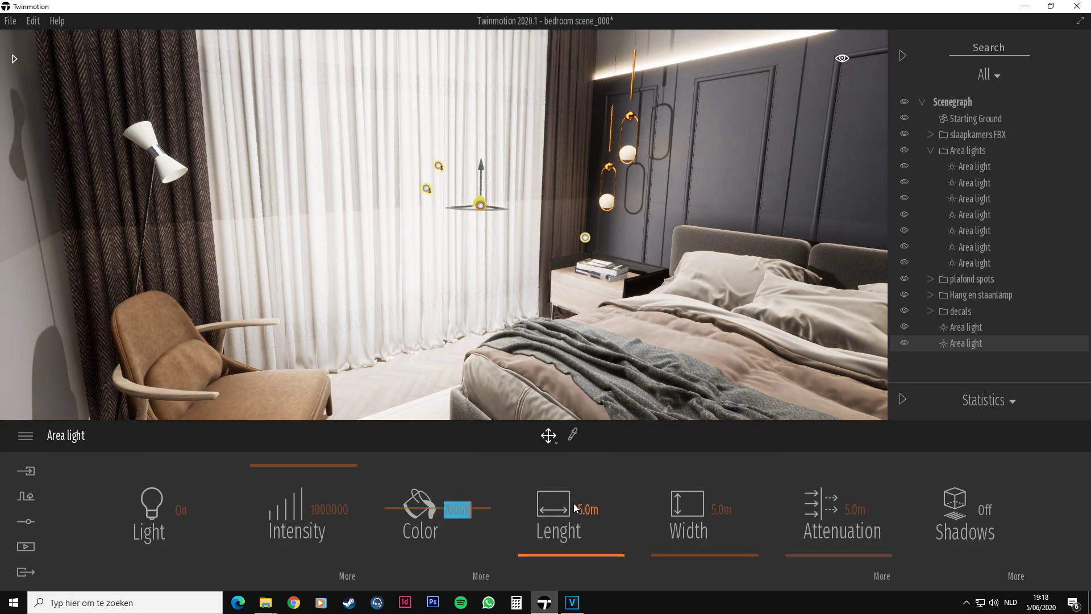
# Set both the length and the width of the new area light to 1.0 m
pyautogui.moveTo(584, 557); pyautogui.dragTo(582, 552)
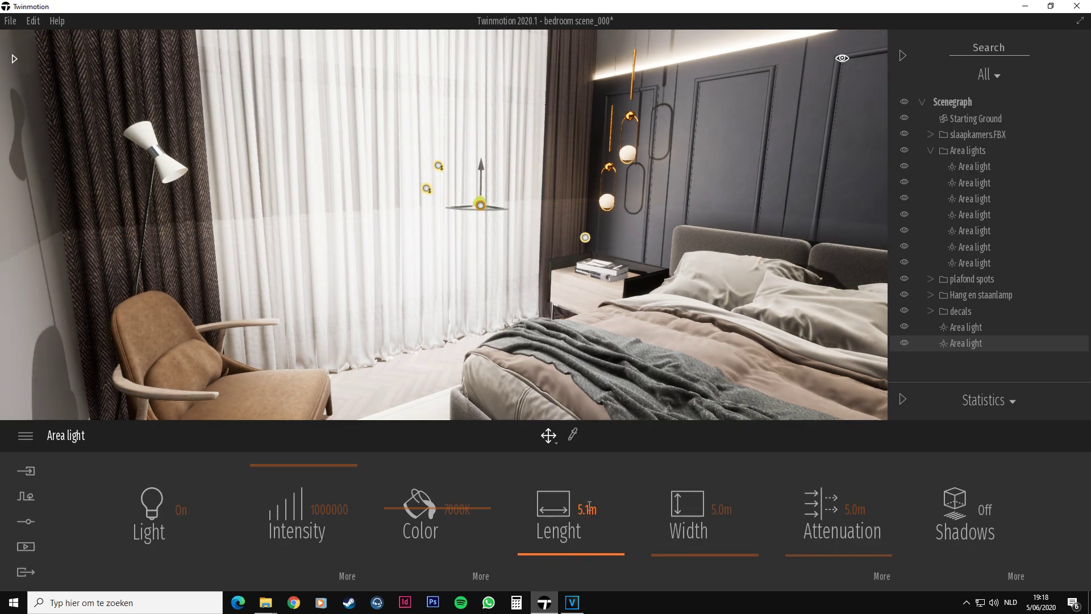
pyautogui.write('1')
pyautogui.press('Return')
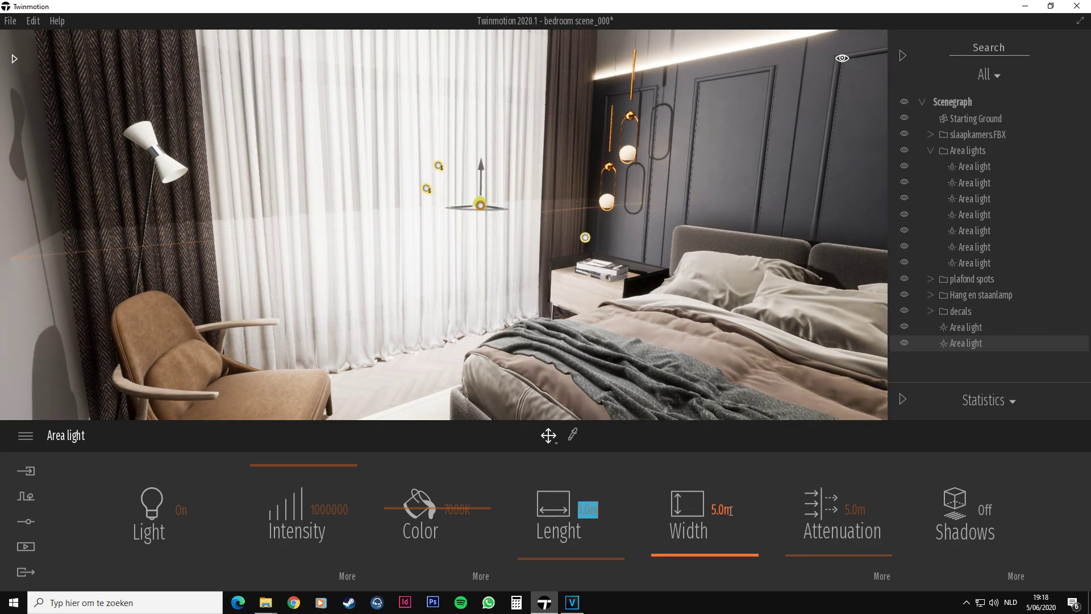
pyautogui.click(720, 508)
pyautogui.write('1')
pyautogui.press('Return')
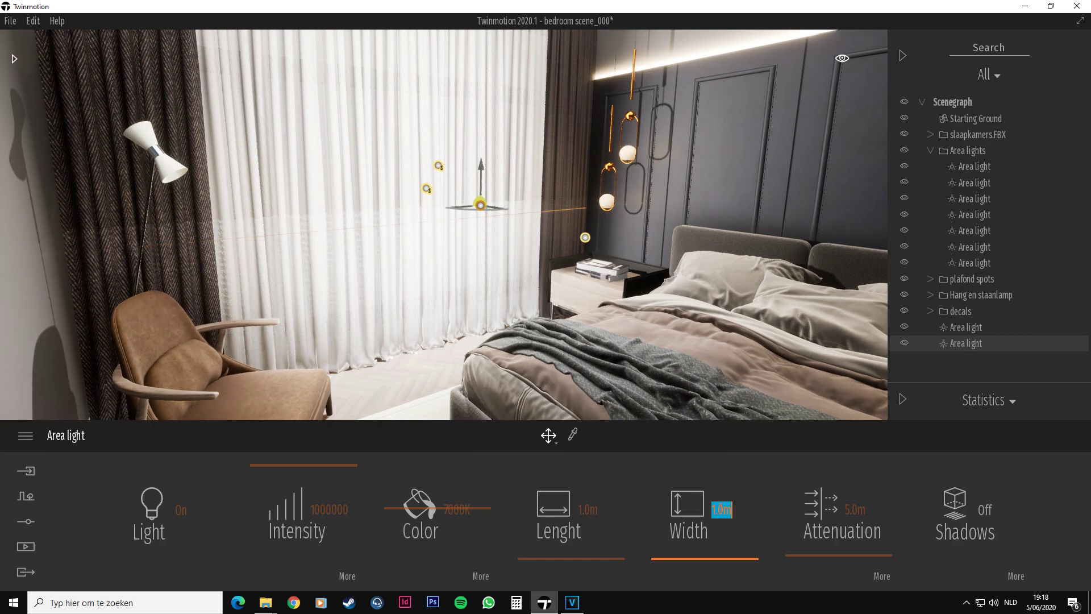
# Inspect the lights on the ceiling and select the first area light in the Area lights folder
pyautogui.moveTo(444, 224); pyautogui.dragTo(547, 40, button='right')
pyautogui.moveTo(427, 142); pyautogui.dragTo(503, 97)
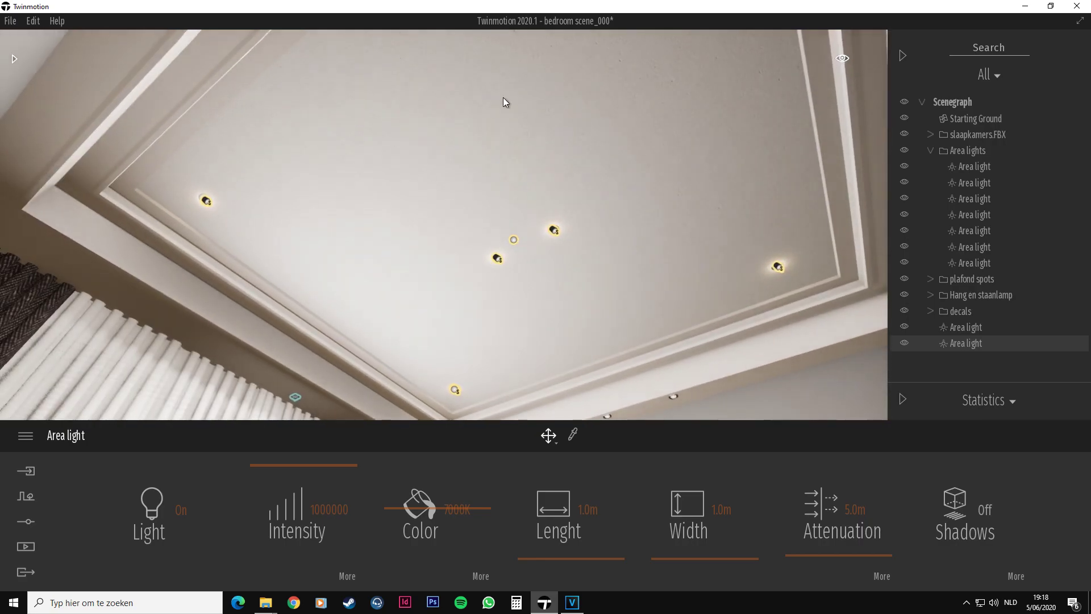
pyautogui.click(514, 241)
pyautogui.press('Escape')
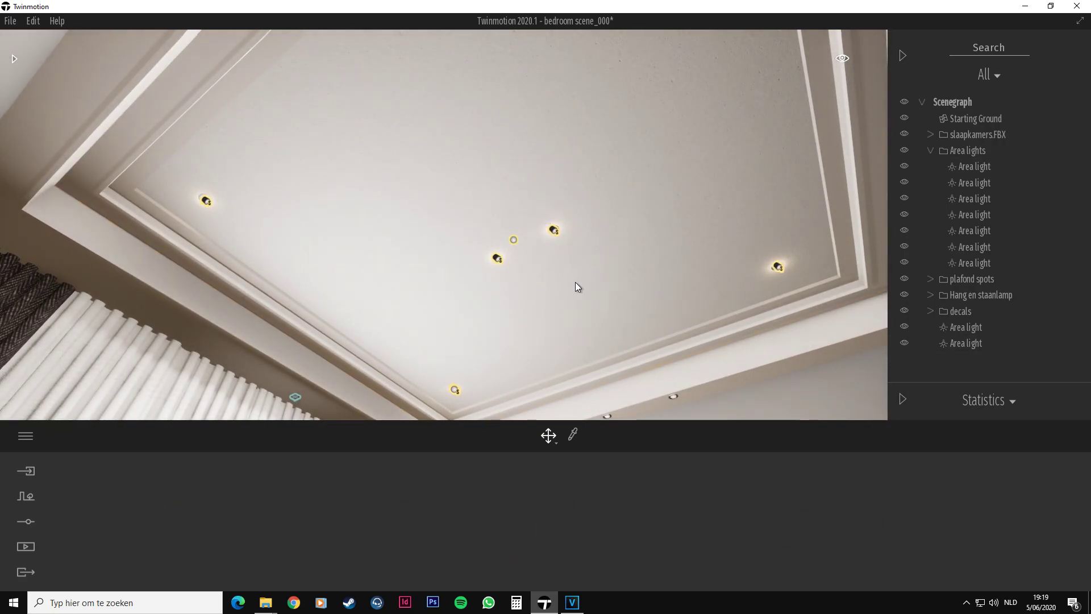
pyautogui.moveTo(575, 282)
pyautogui.mouseDown(button='right')
pyautogui.moveTo(528, 341)
pyautogui.moveTo(505, 398)
pyautogui.moveTo(579, 270)
pyautogui.mouseUp(button='right')
pyautogui.press('s')
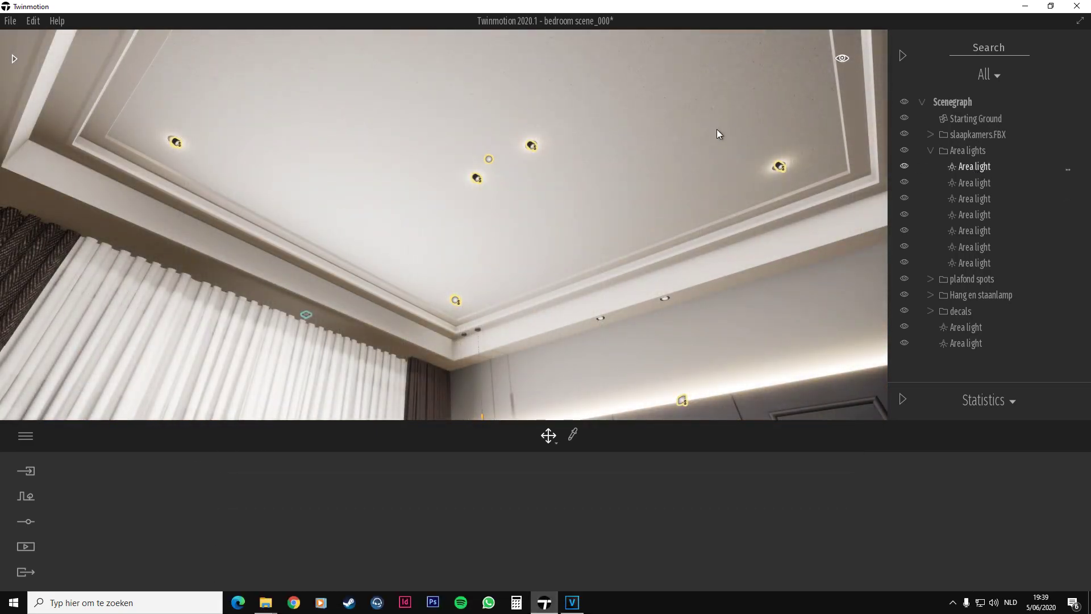
pyautogui.click(971, 169)
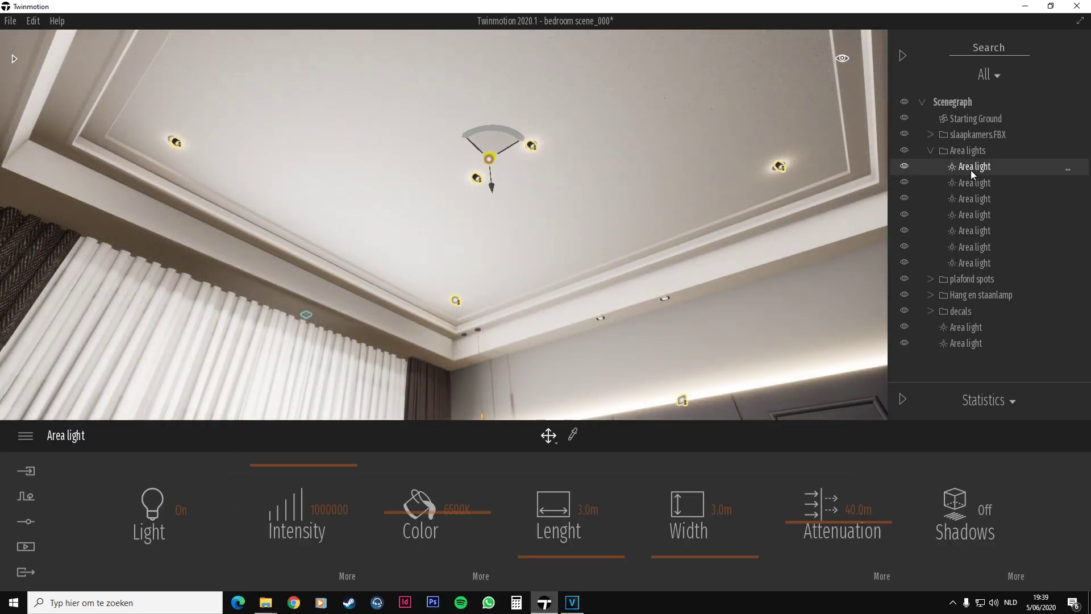
# Try other color temperature and attenuation values on the ceiling area light, restoring 6500K and 40 m
pyautogui.moveTo(736, 188); pyautogui.dragTo(659, 327, button='right')
pyautogui.press('s')
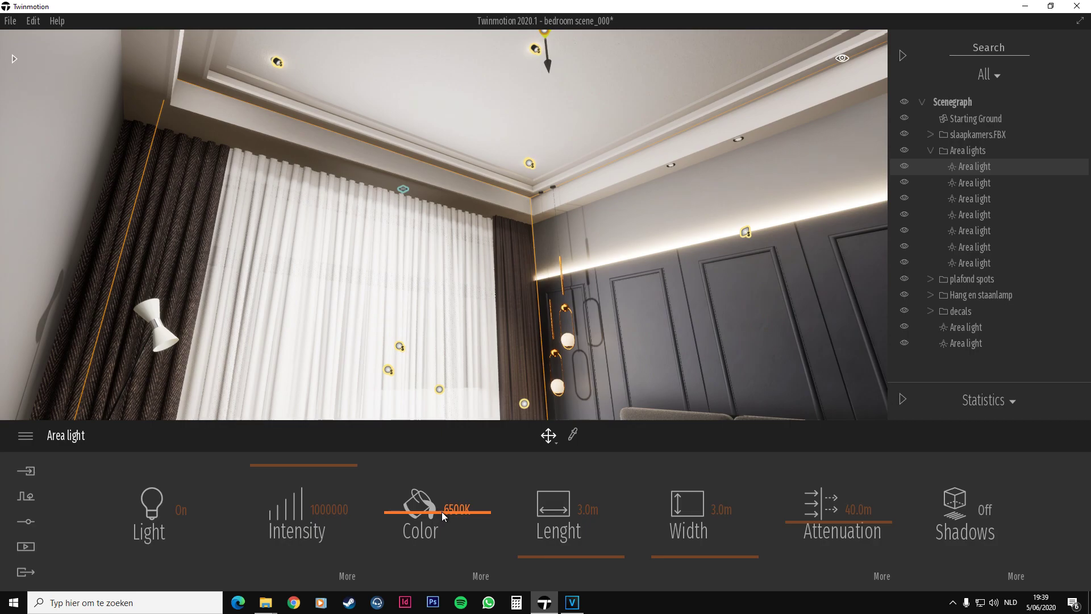
pyautogui.moveTo(442, 512)
pyautogui.mouseDown()
pyautogui.moveTo(442, 497)
pyautogui.moveTo(439, 542)
pyautogui.moveTo(449, 512)
pyautogui.moveTo(460, 511)
pyautogui.mouseUp()
pyautogui.click(463, 512)
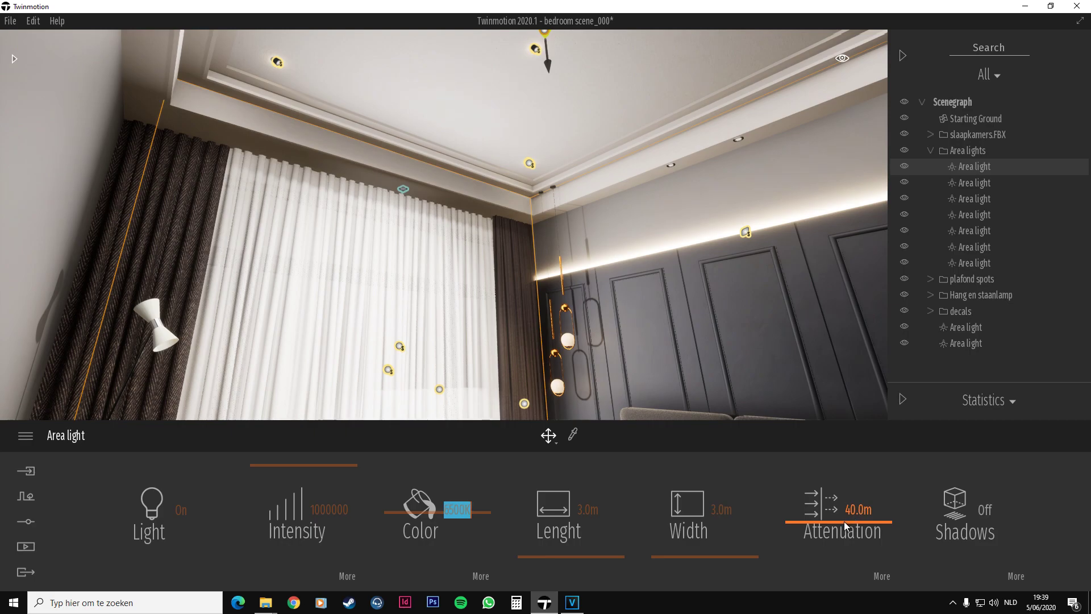
pyautogui.moveTo(844, 526); pyautogui.dragTo(838, 559)
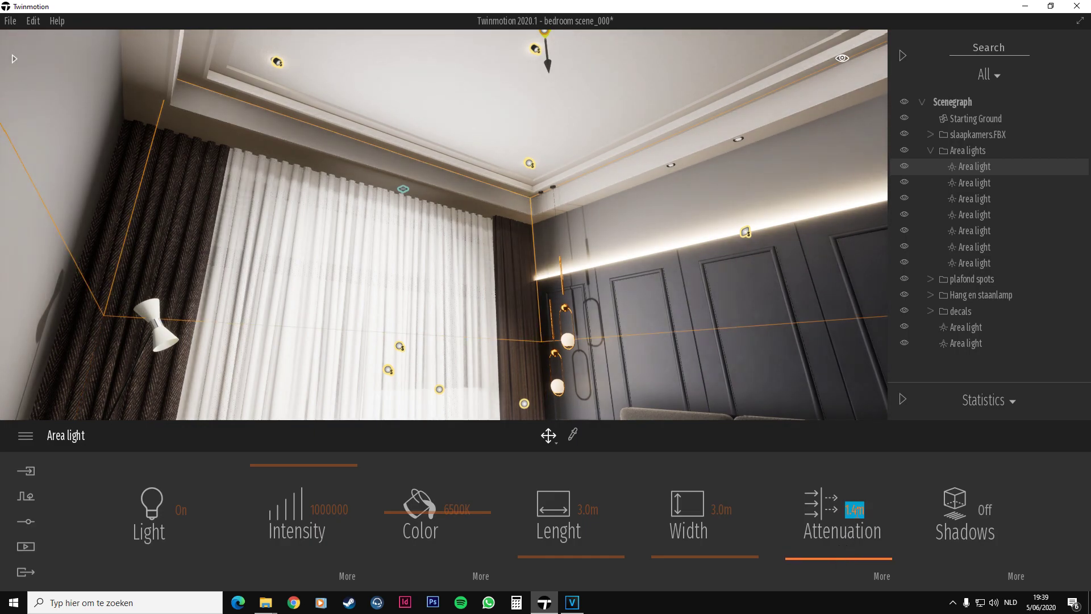
pyautogui.press('Return')
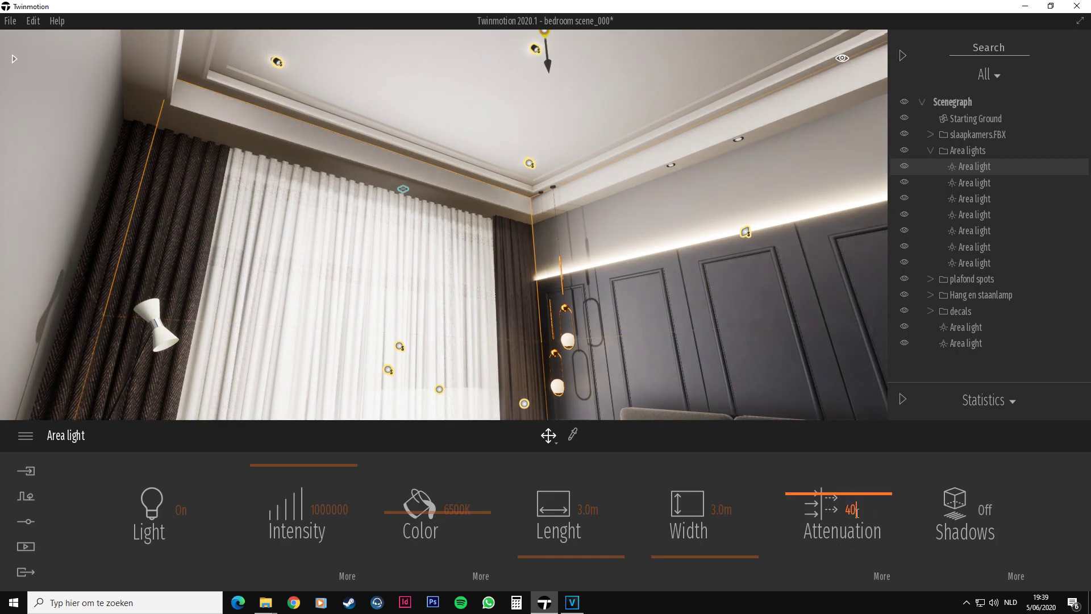
# Toggle the ceiling area light's shadows on and off to compare the effect on the room, leaving them on
pyautogui.moveTo(805, 347); pyautogui.dragTo(756, 297, button='right')
pyautogui.click(960, 516)
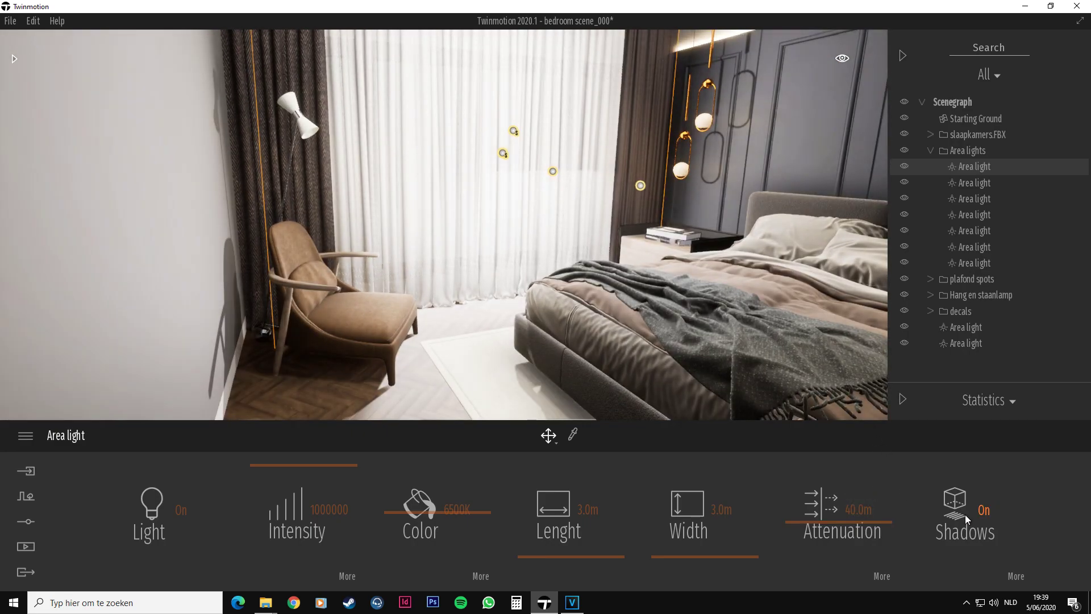
pyautogui.click(965, 514)
pyautogui.click(965, 513)
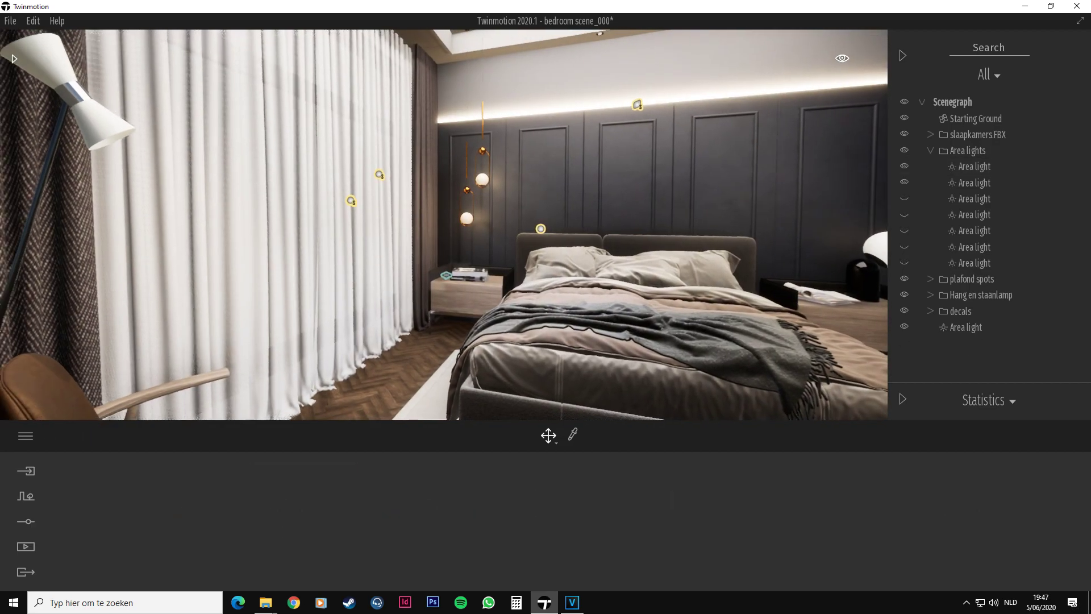
# Turn on the five hidden area lights in the Area lights folder, from the third through the seventh
pyautogui.moveTo(577, 261); pyautogui.dragTo(511, 200, button='right')
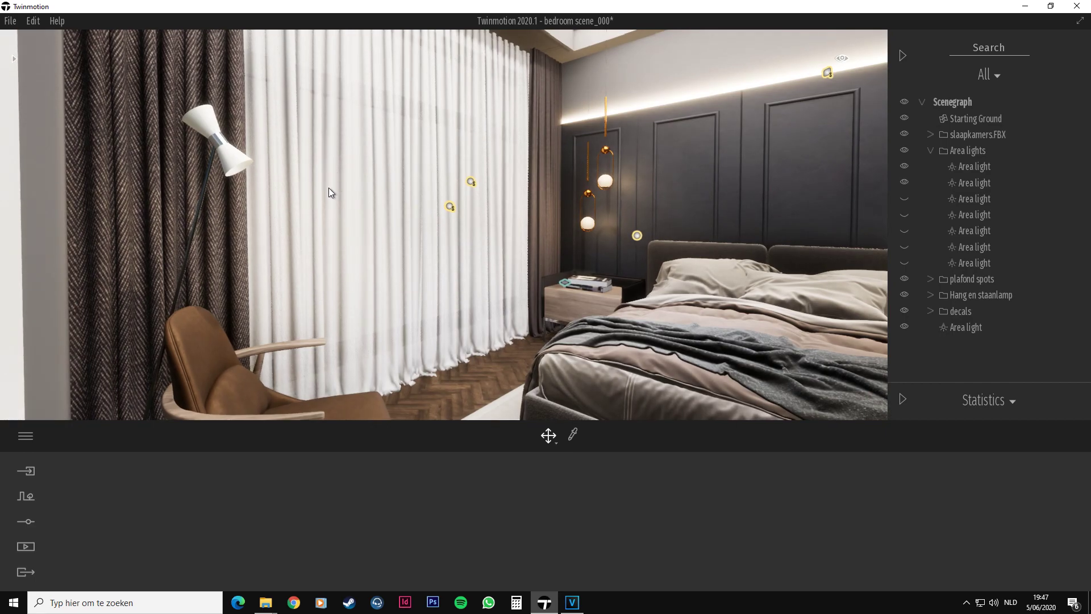
pyautogui.click(976, 199)
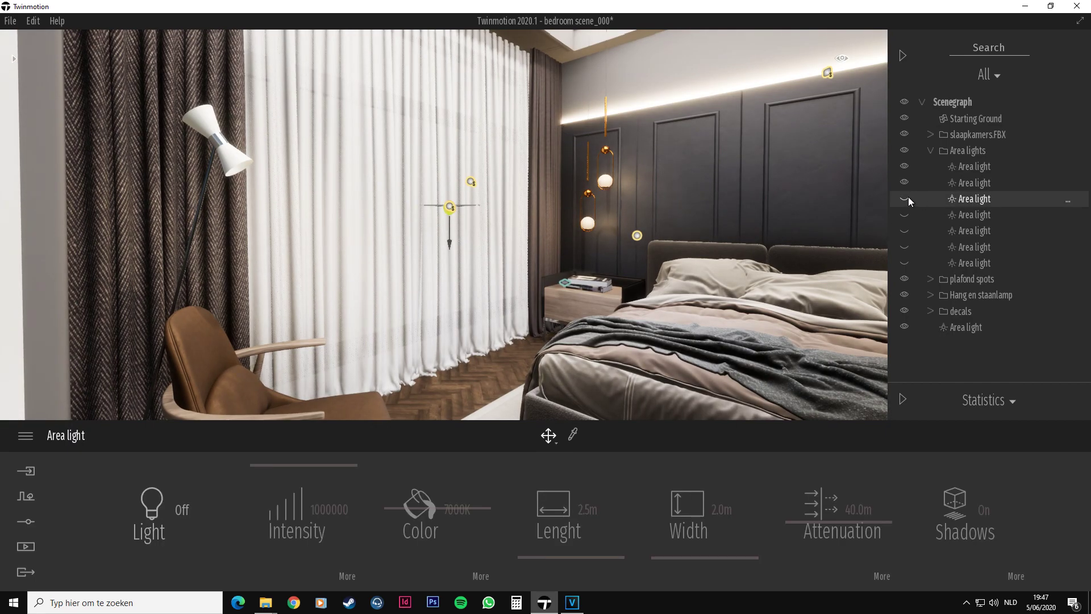
pyautogui.click(904, 198)
pyautogui.click(904, 215)
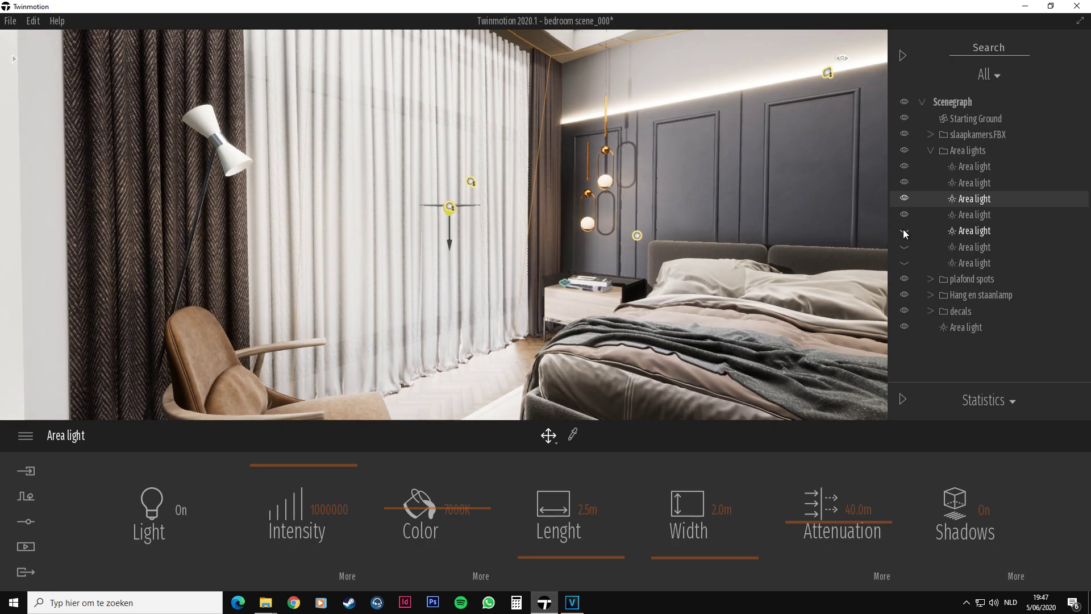
pyautogui.click(904, 231)
pyautogui.click(905, 246)
pyautogui.click(905, 262)
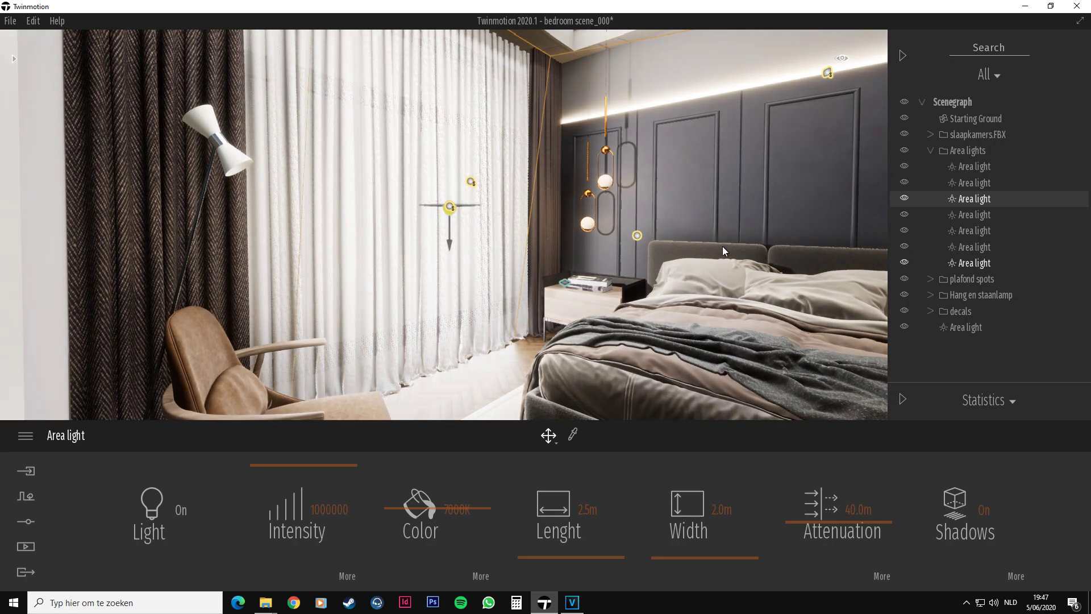
# Review the settings of the third through sixth area lights in the Area lights folder with the whole bed in view
pyautogui.moveTo(722, 246); pyautogui.dragTo(824, 244, button='right')
pyautogui.press('s')
pyautogui.press('a')
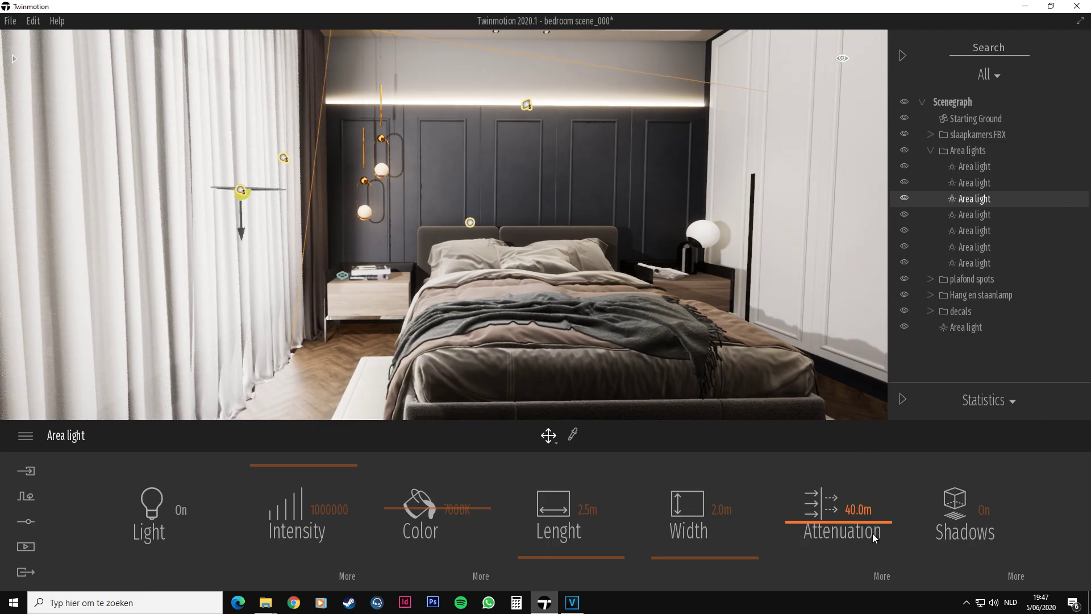
pyautogui.click(966, 215)
pyautogui.click(966, 232)
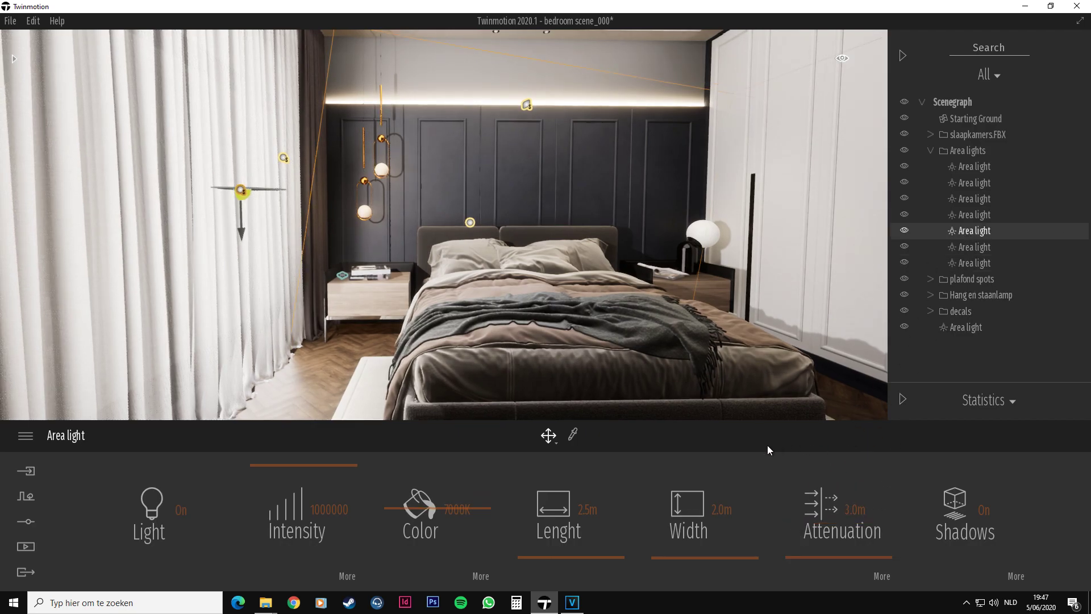
pyautogui.click(969, 248)
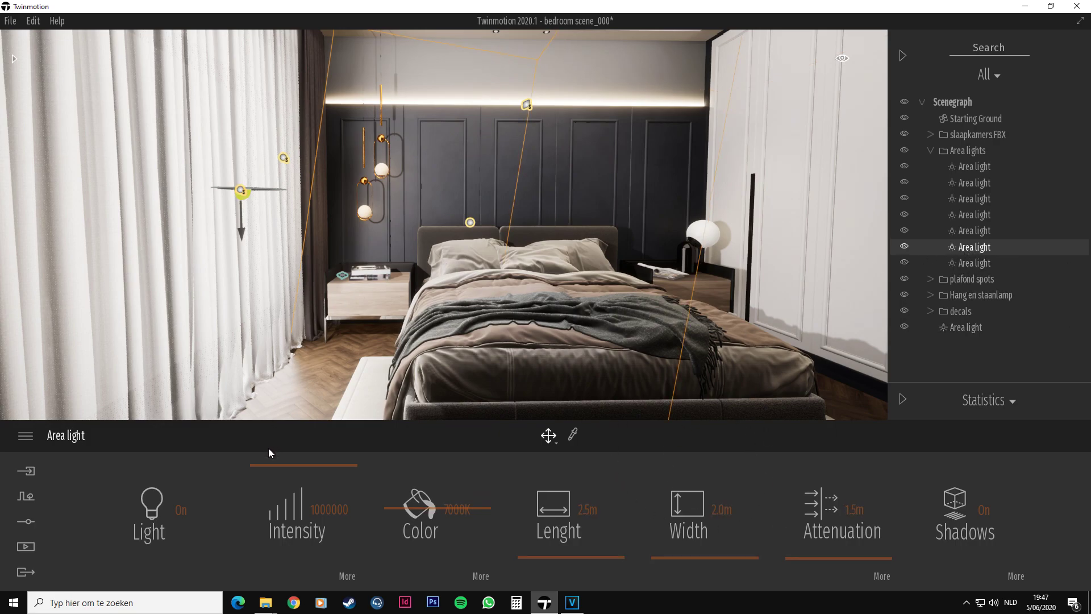
# Try the sixth area light switched off and at a color temperature of 1000K, restoring it to on and 7000K
pyautogui.click(151, 503)
pyautogui.click(159, 511)
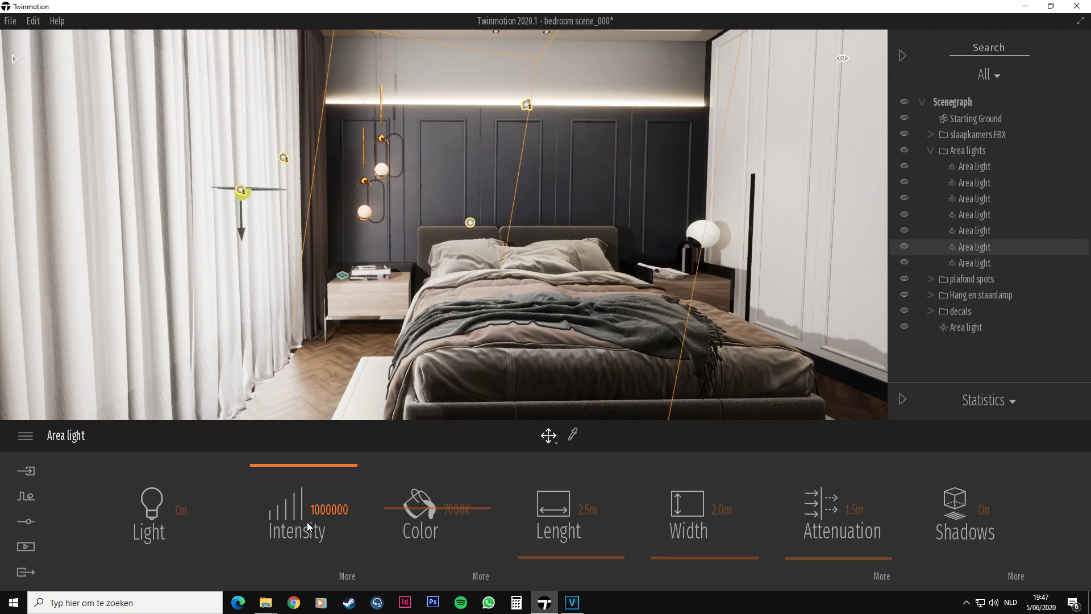
pyautogui.moveTo(438, 512); pyautogui.dragTo(433, 594)
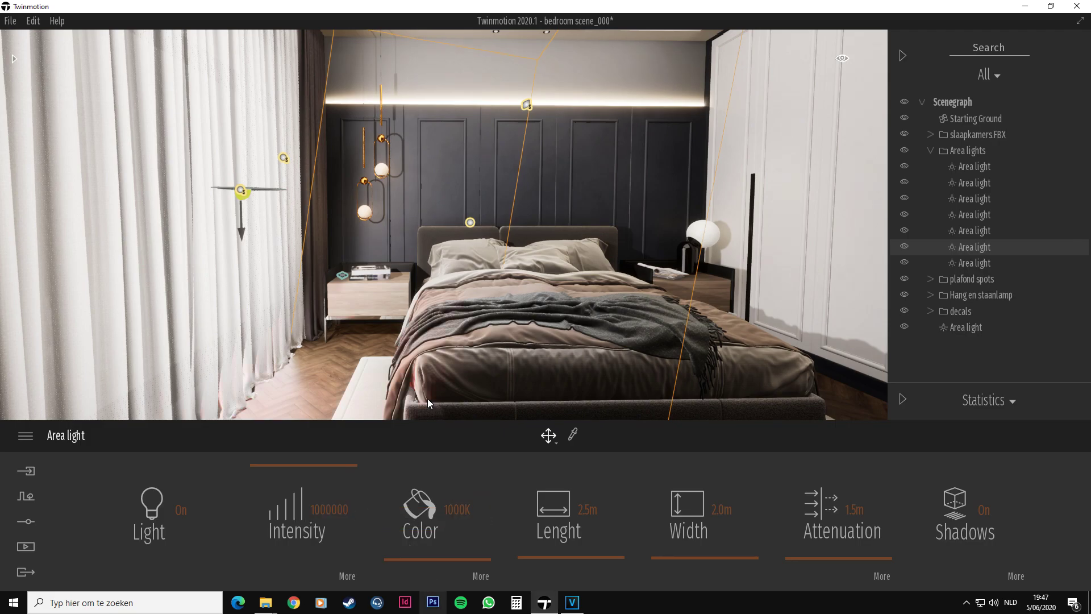
pyautogui.click(458, 509)
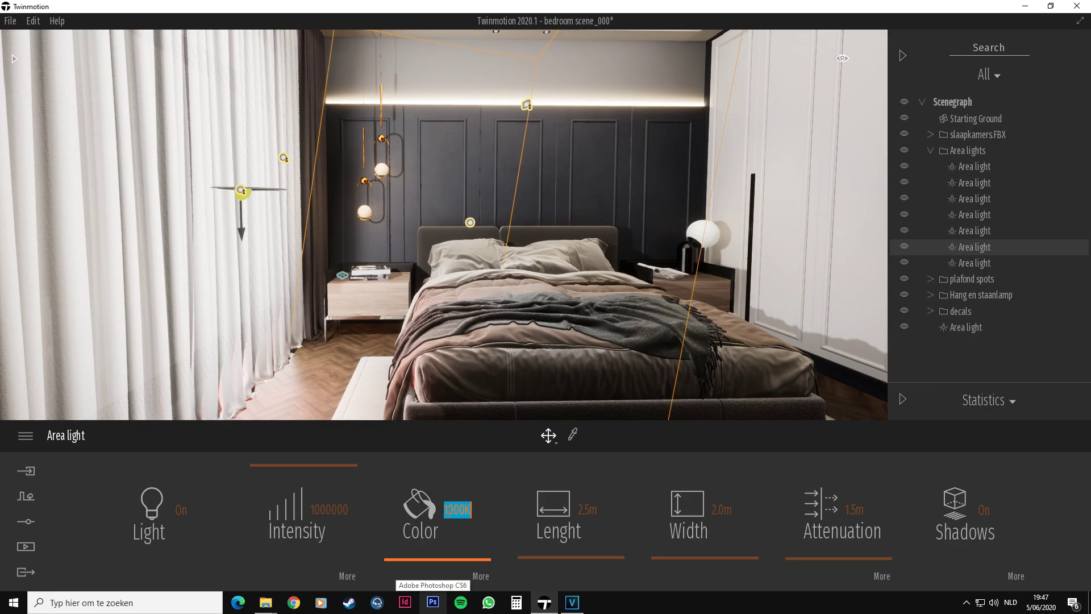
pyautogui.click(450, 511)
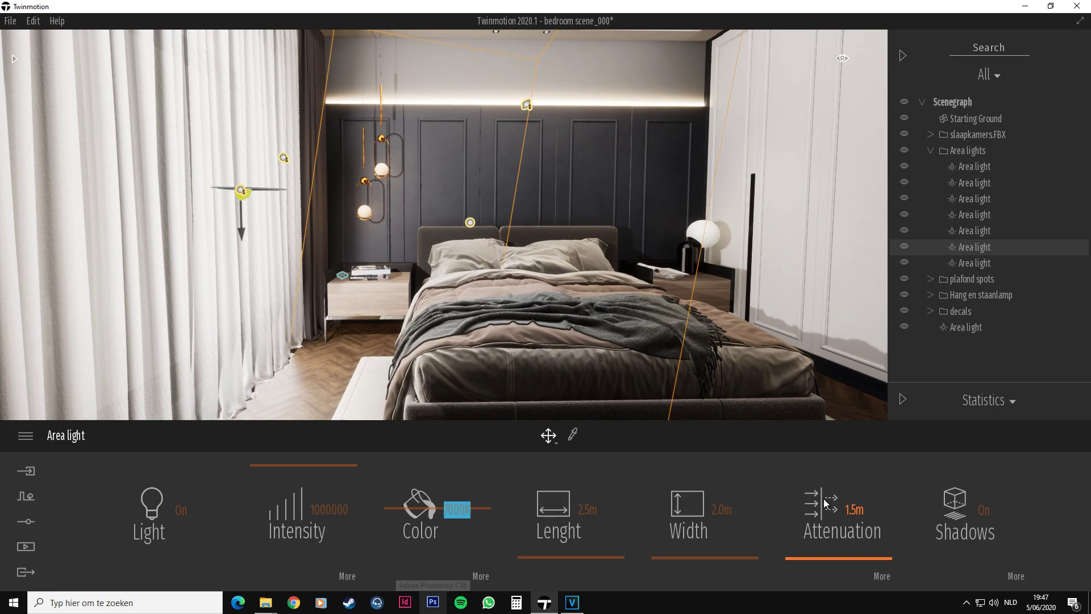
# Check the fifth and fourth area lights, and hide and show the fifth and sixth ones to compare, leaving both visible
pyautogui.click(974, 230)
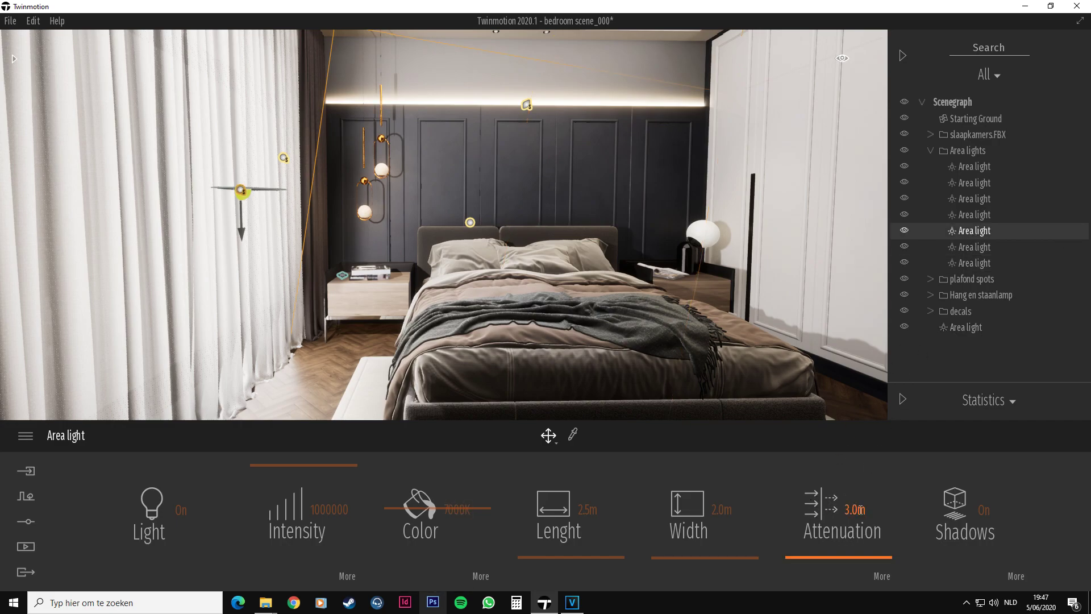
pyautogui.click(970, 216)
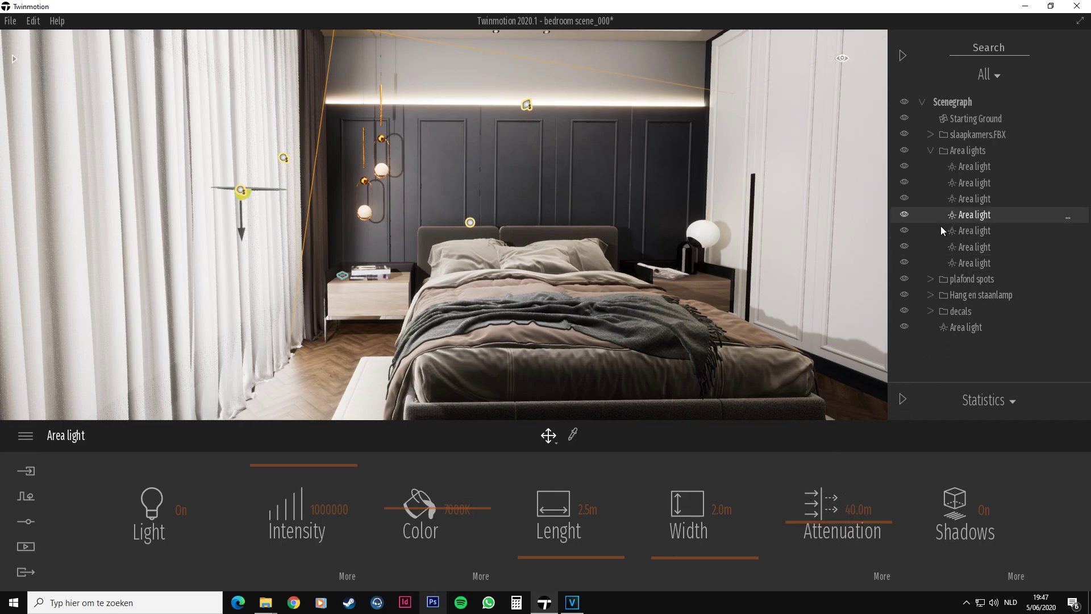
pyautogui.click(904, 246)
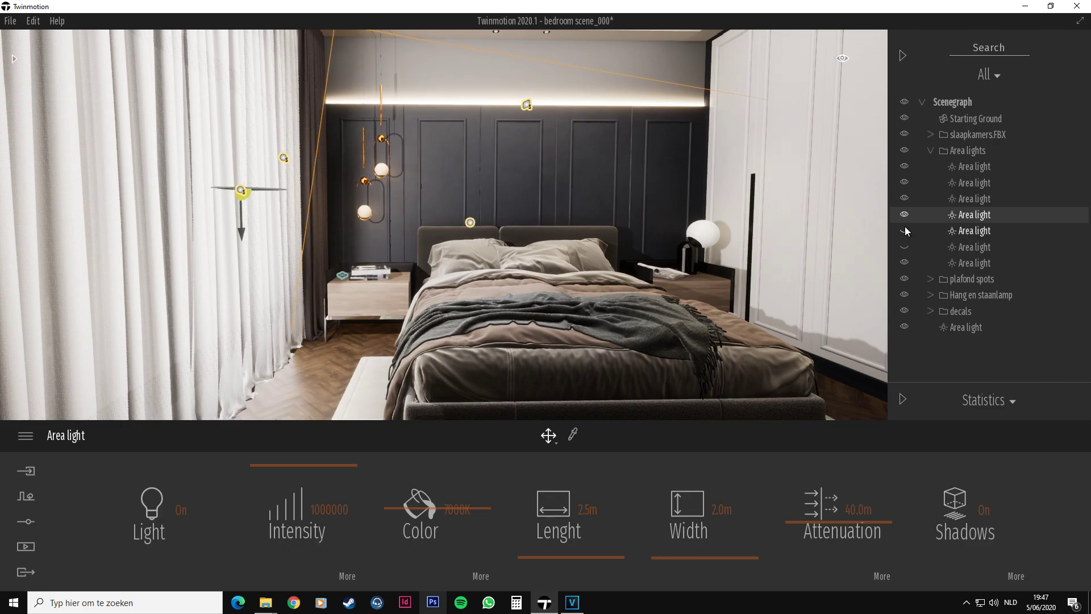
pyautogui.click(905, 232)
pyautogui.click(904, 248)
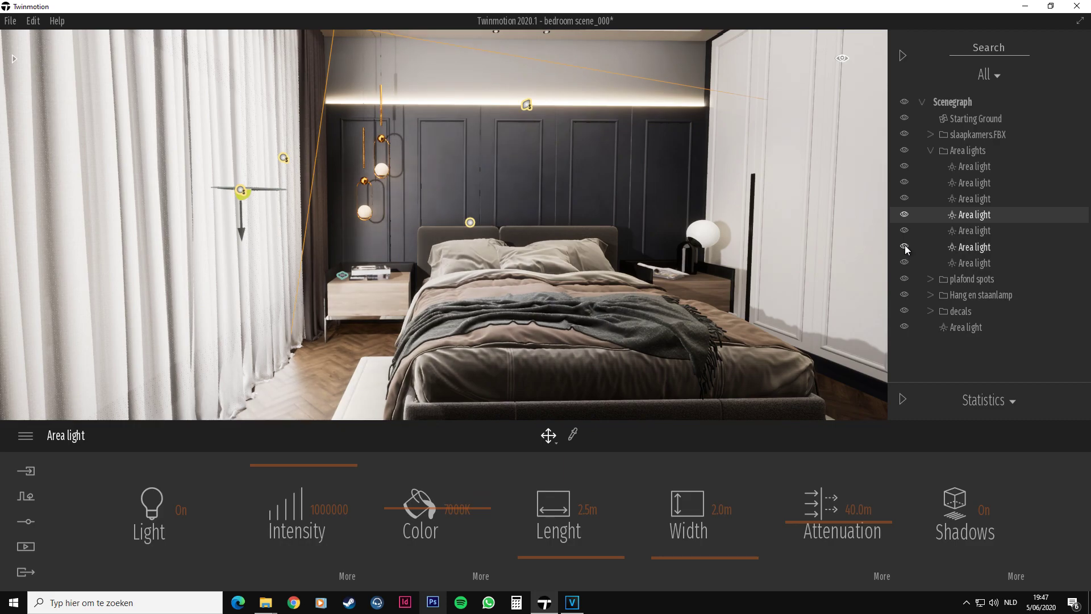
# Select the third area light and toggle its shadows to compare the effect around the bed, leaving them on
pyautogui.click(969, 183)
pyautogui.click(973, 198)
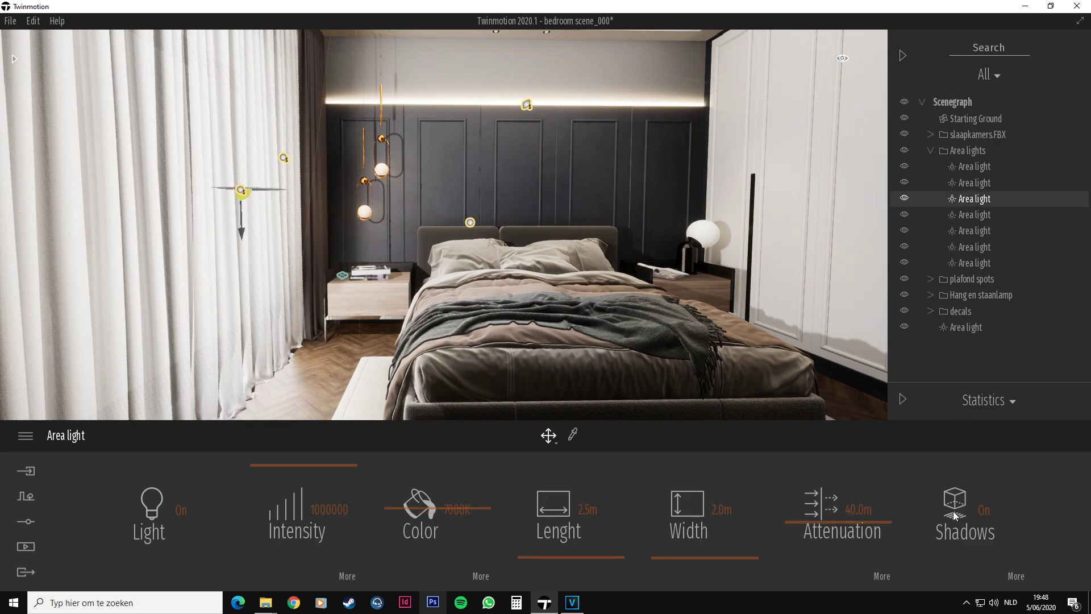
pyautogui.click(954, 510)
pyautogui.moveTo(782, 313); pyautogui.dragTo(781, 309, button='right')
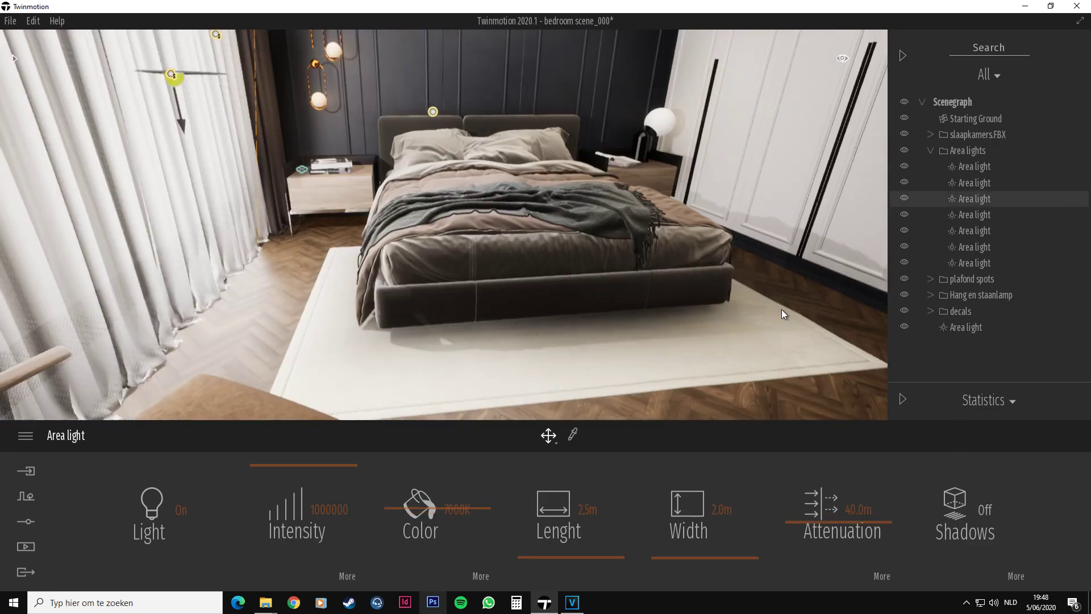
pyautogui.click(959, 509)
pyautogui.click(959, 509)
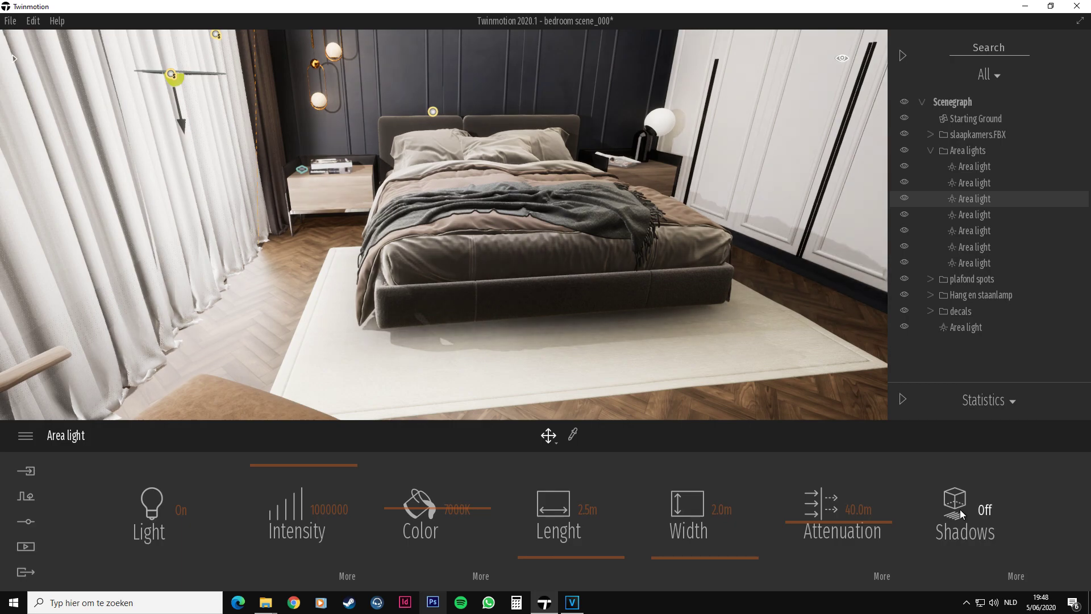
pyautogui.click(960, 509)
# Select the seventh area light and toggle its visibility to compare the effect on the curtains and lounge chair
pyautogui.moveTo(681, 295); pyautogui.dragTo(432, 245, button='right')
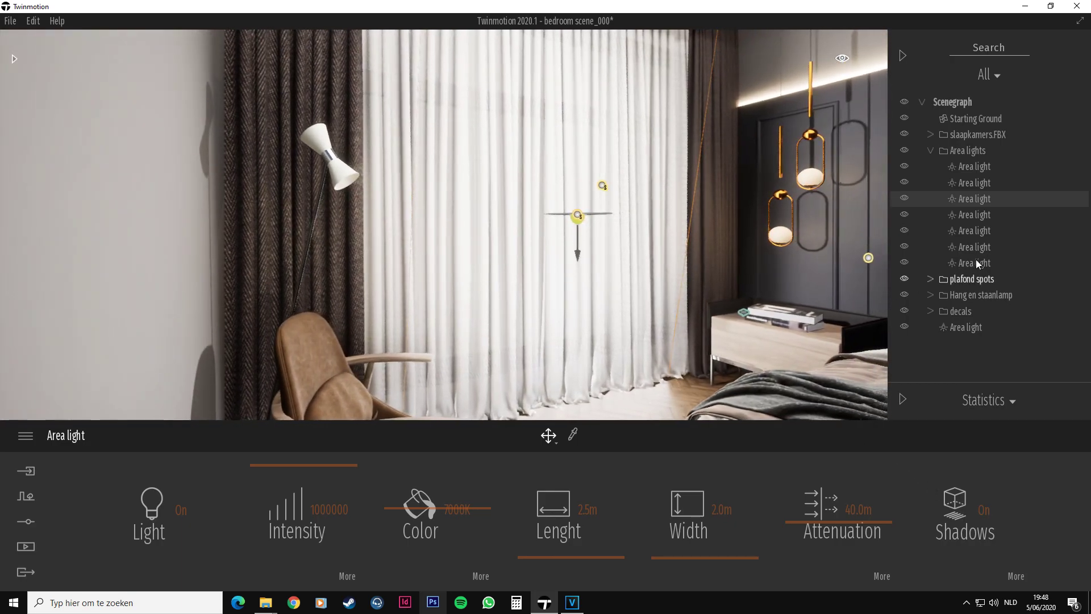
pyautogui.click(975, 262)
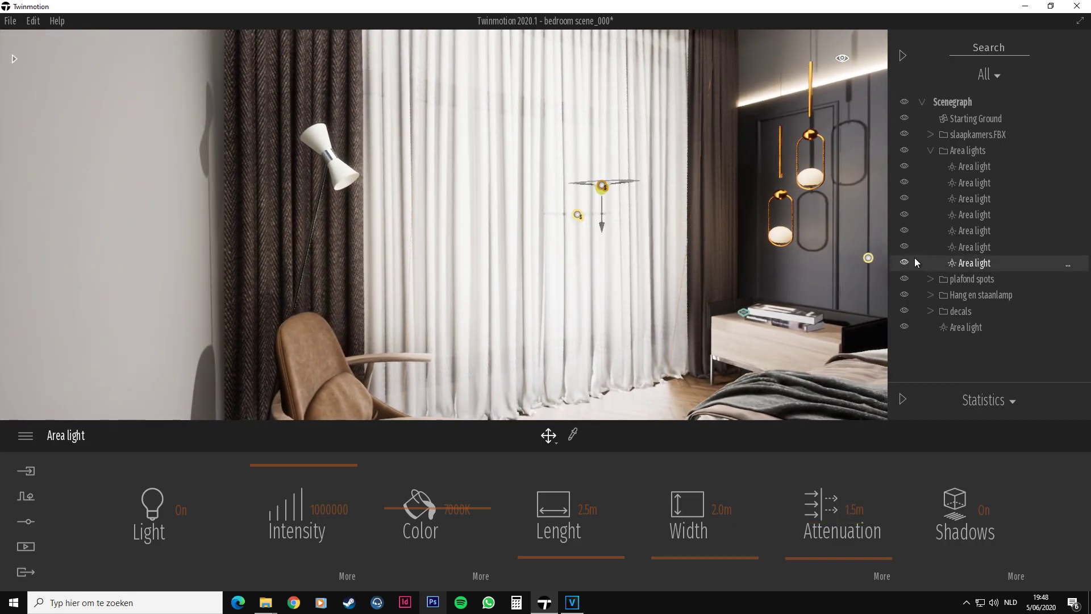
pyautogui.click(905, 262)
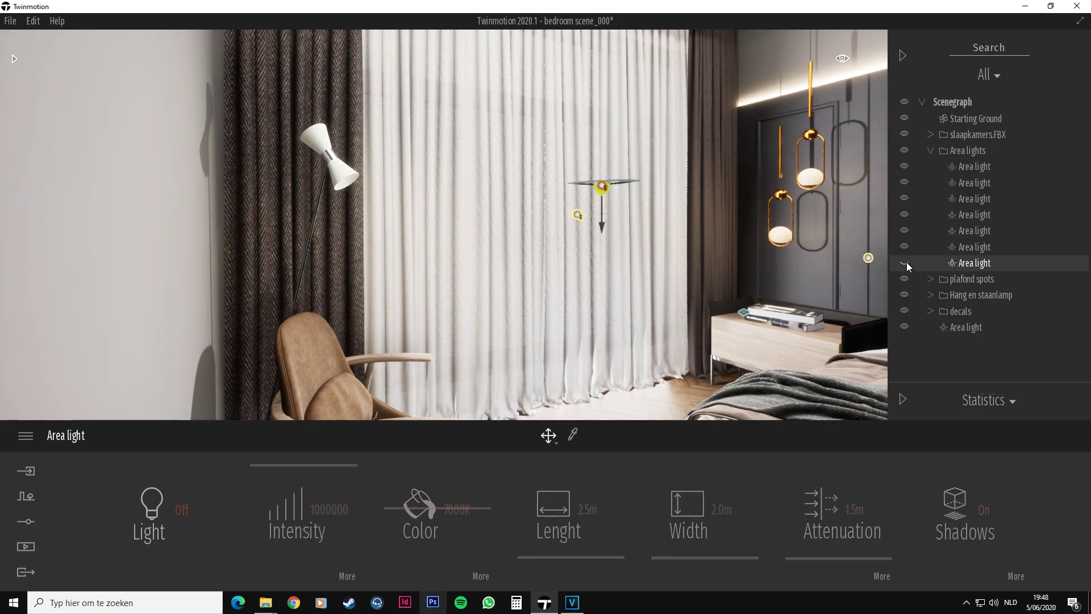
pyautogui.click(904, 262)
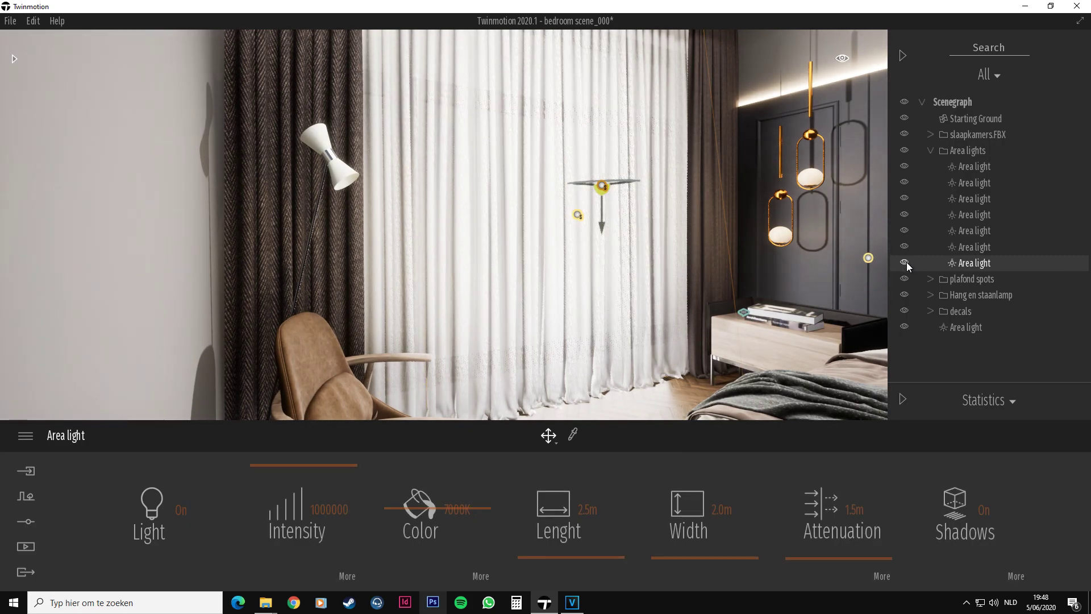
pyautogui.click(905, 262)
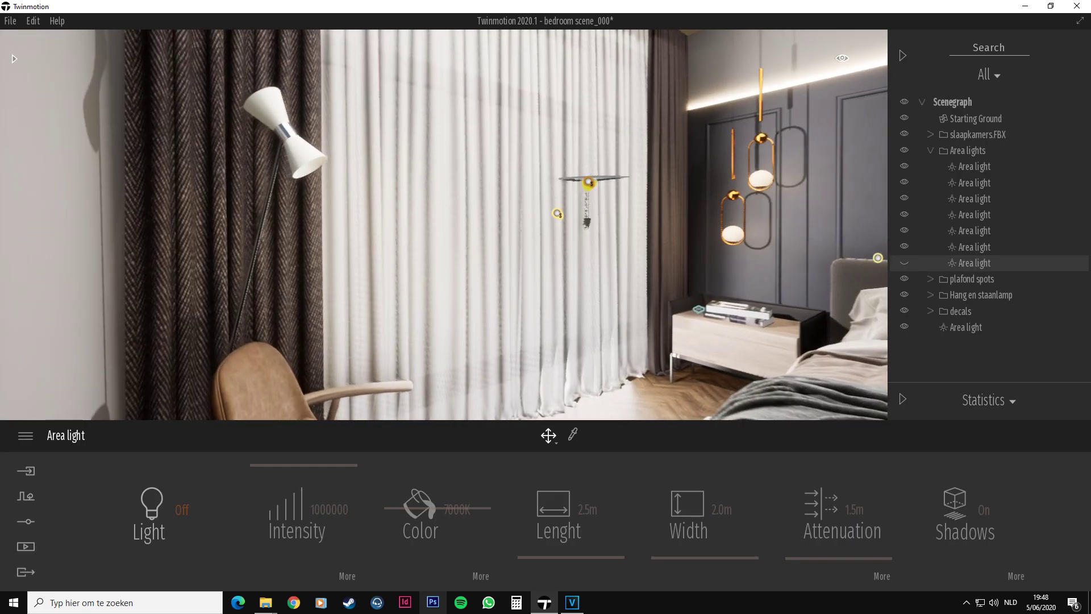
pyautogui.moveTo(568, 250); pyautogui.dragTo(685, 269, button='right')
# Switch the seventh area light back on and lower its attenuation to 0.5 m
pyautogui.click(904, 263)
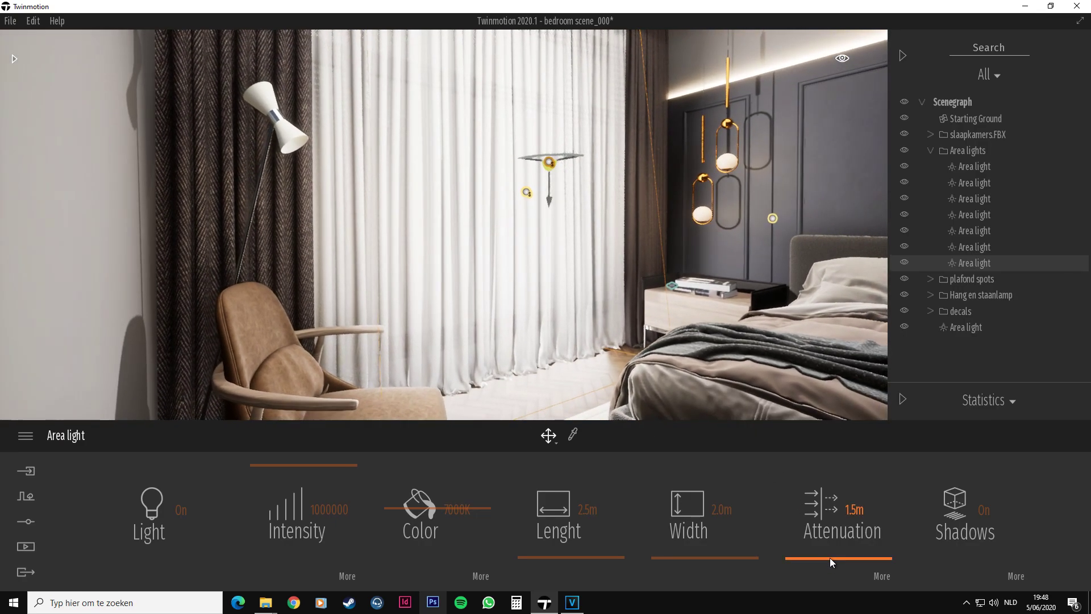
pyautogui.moveTo(830, 557)
pyautogui.mouseDown()
pyautogui.moveTo(840, 544)
pyautogui.moveTo(842, 572)
pyautogui.mouseUp()
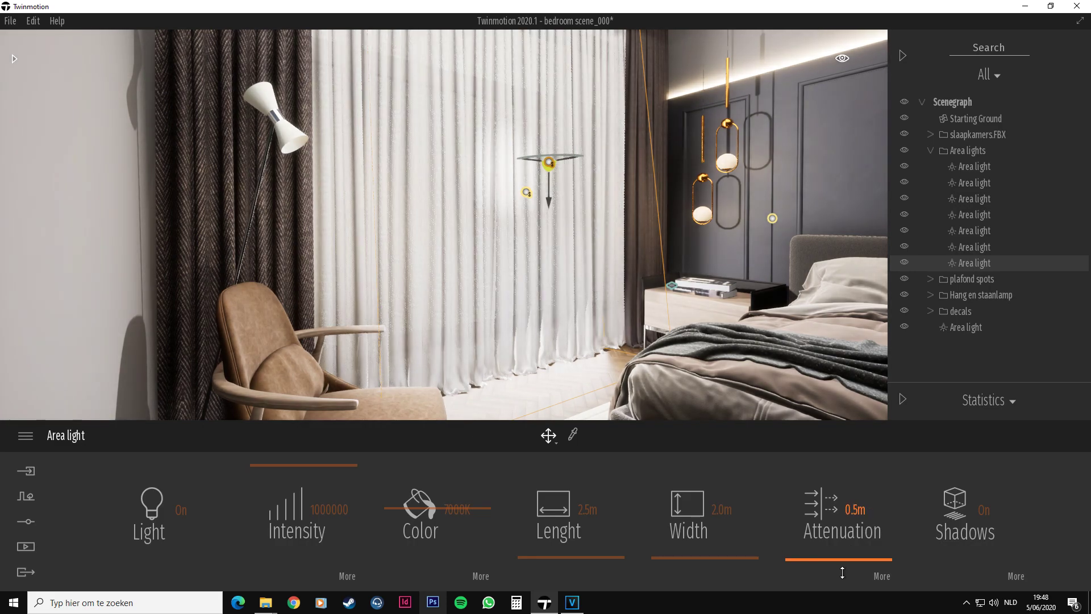
pyautogui.click(859, 508)
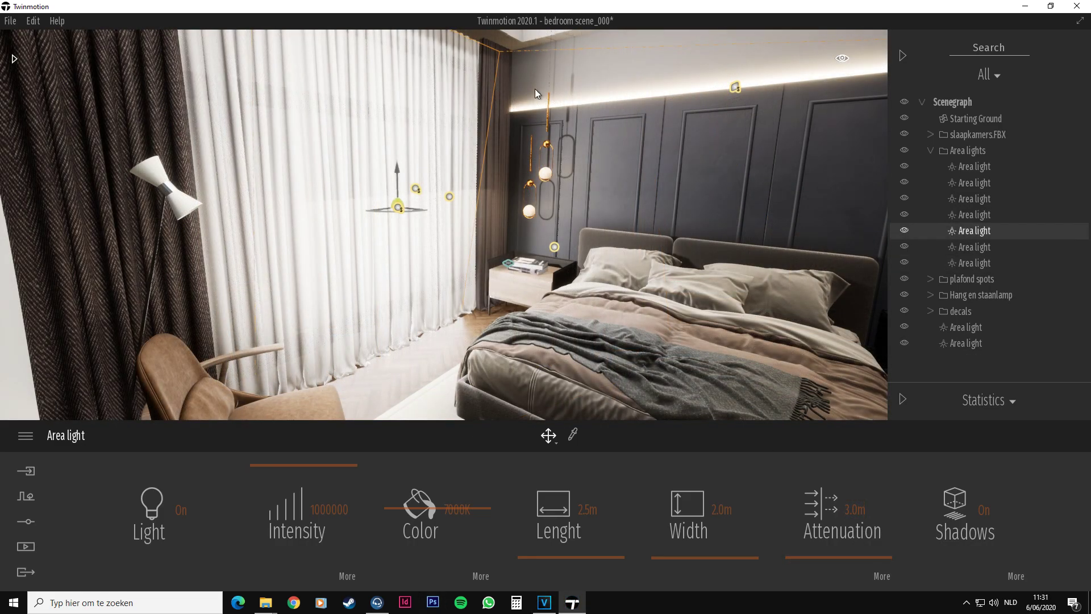
# Select the last area light outside the folders and rotate it by about 4 degrees
pyautogui.click(977, 328)
pyautogui.keyDown('ctrl'); pyautogui.click(977, 343); pyautogui.keyUp('ctrl')
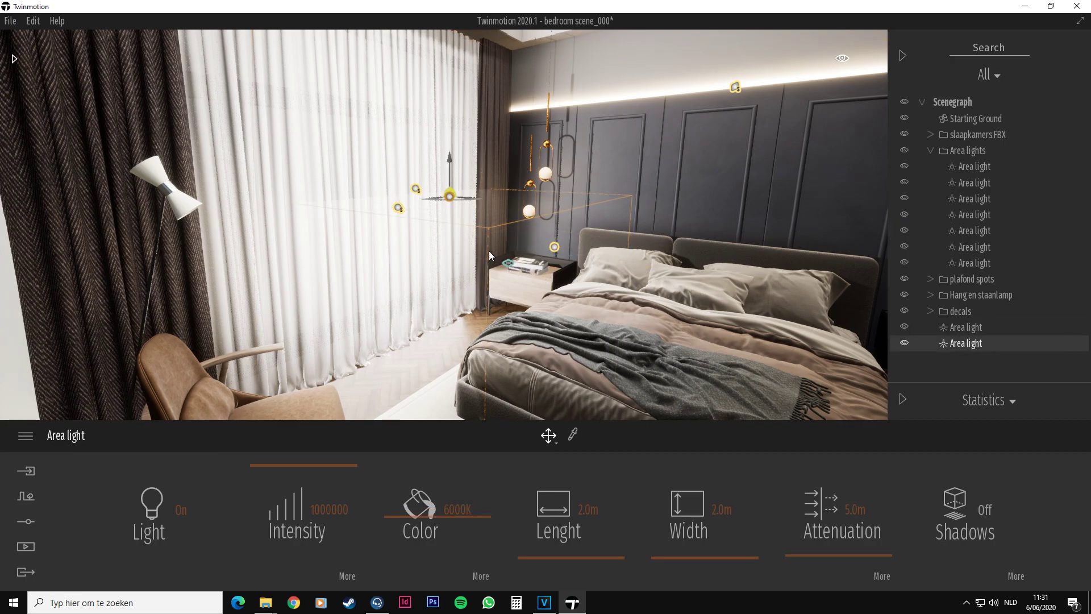
pyautogui.press('space')
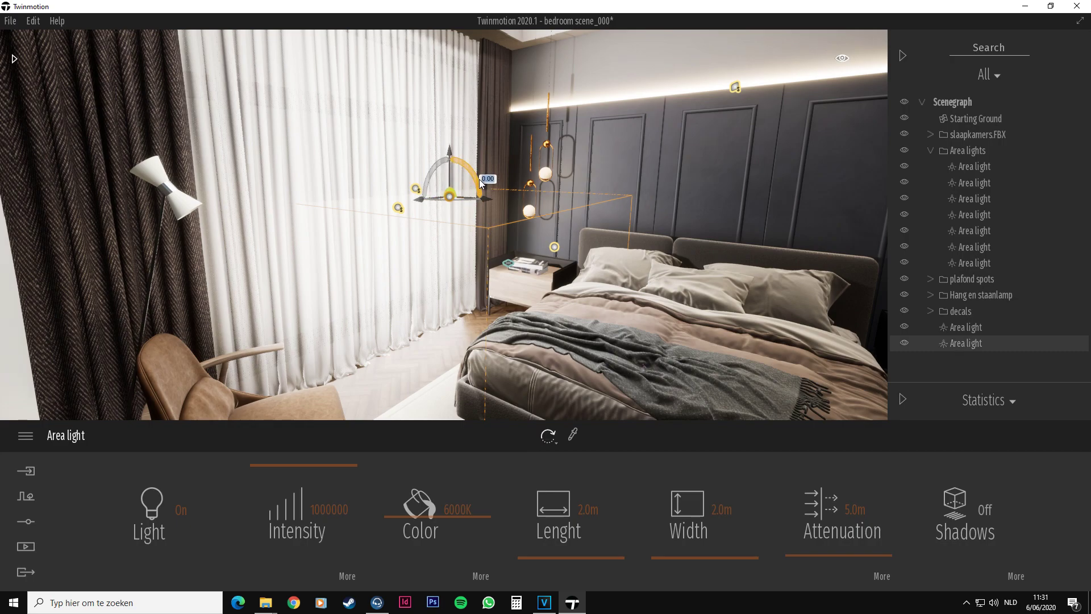
pyautogui.moveTo(480, 182); pyautogui.dragTo(480, 186)
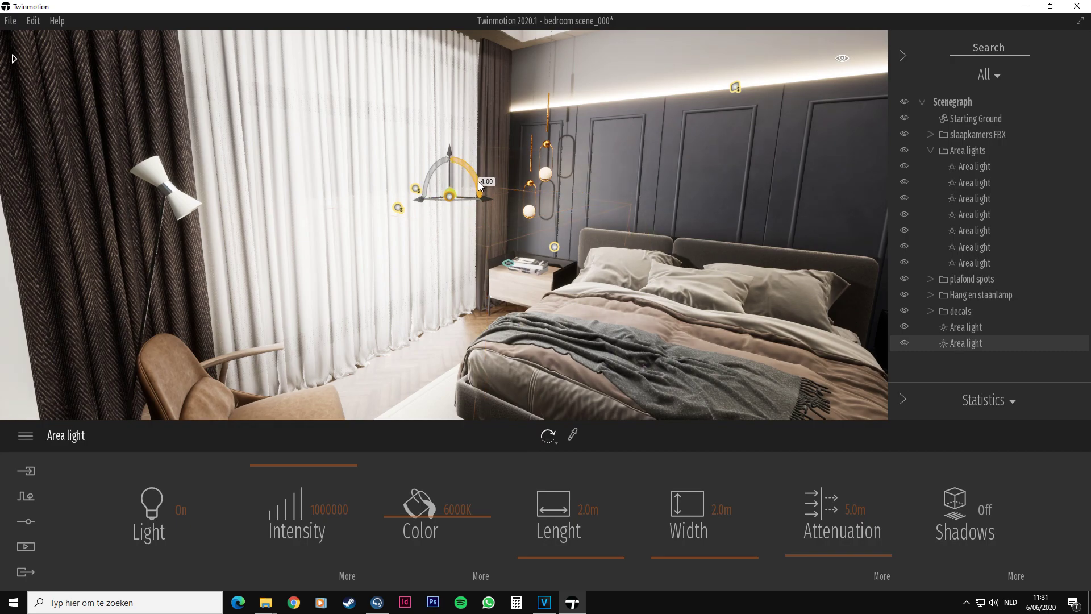
# Switch the transform mode to Move and back to Rotate, and try to rotate the area light by -60 degrees
pyautogui.click(548, 436)
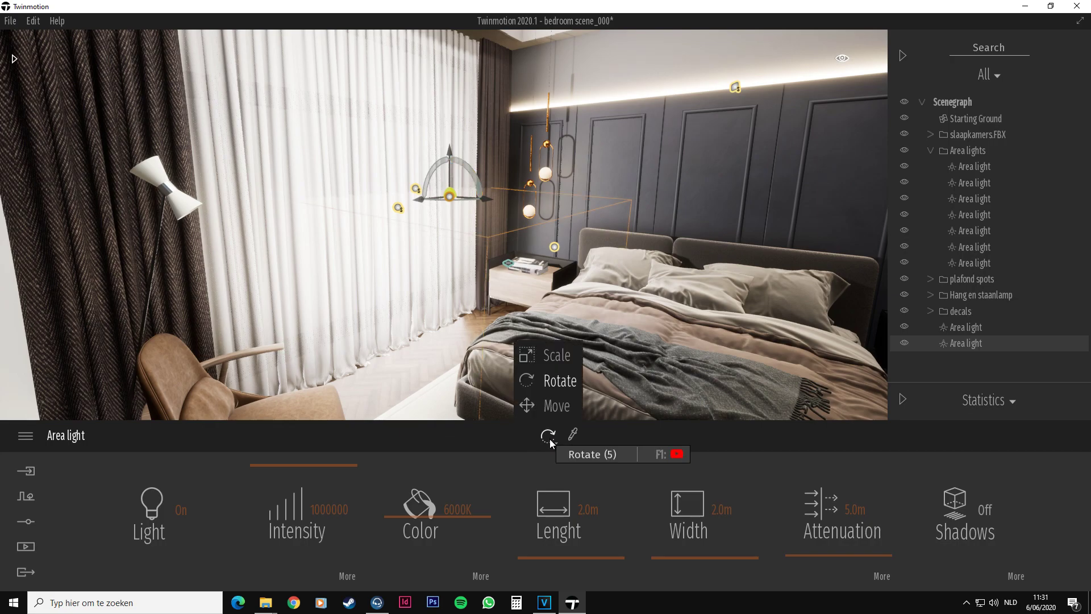
pyautogui.click(556, 406)
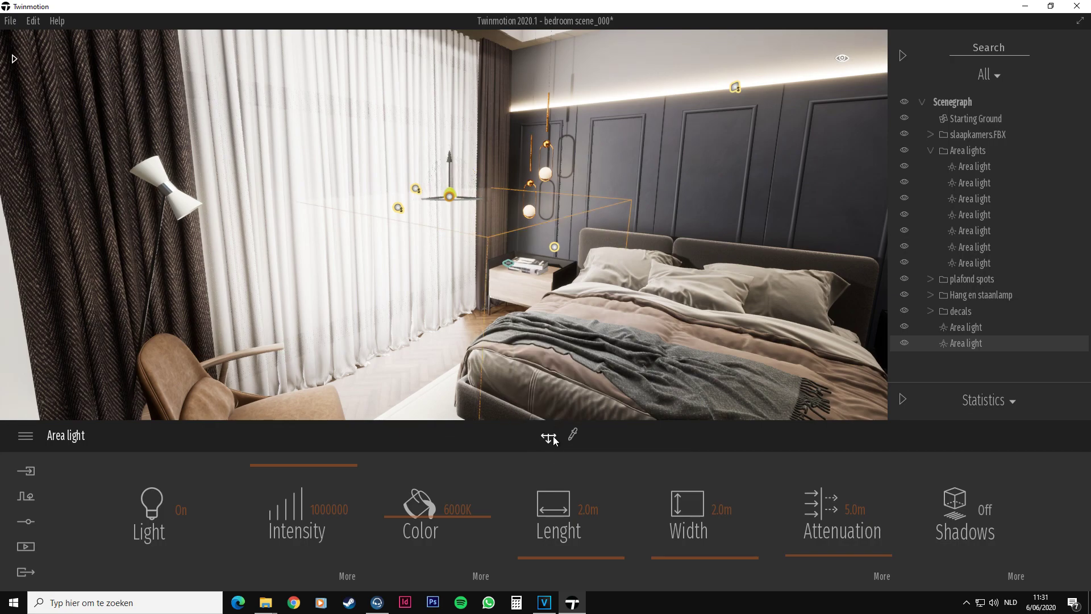
pyautogui.click(549, 437)
pyautogui.click(558, 381)
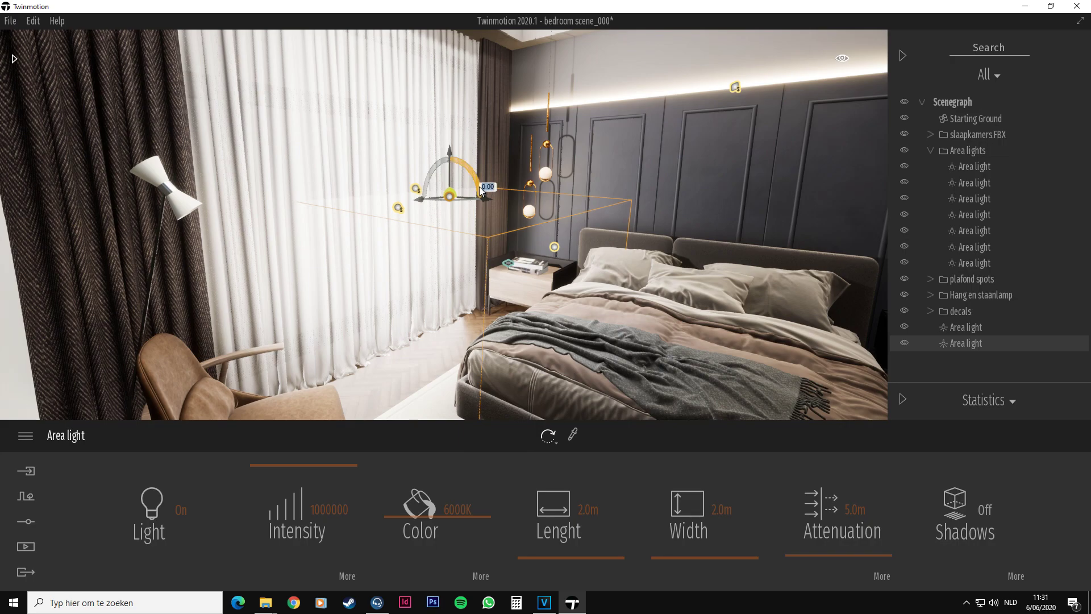
pyautogui.write('-60')
pyautogui.press('Return')
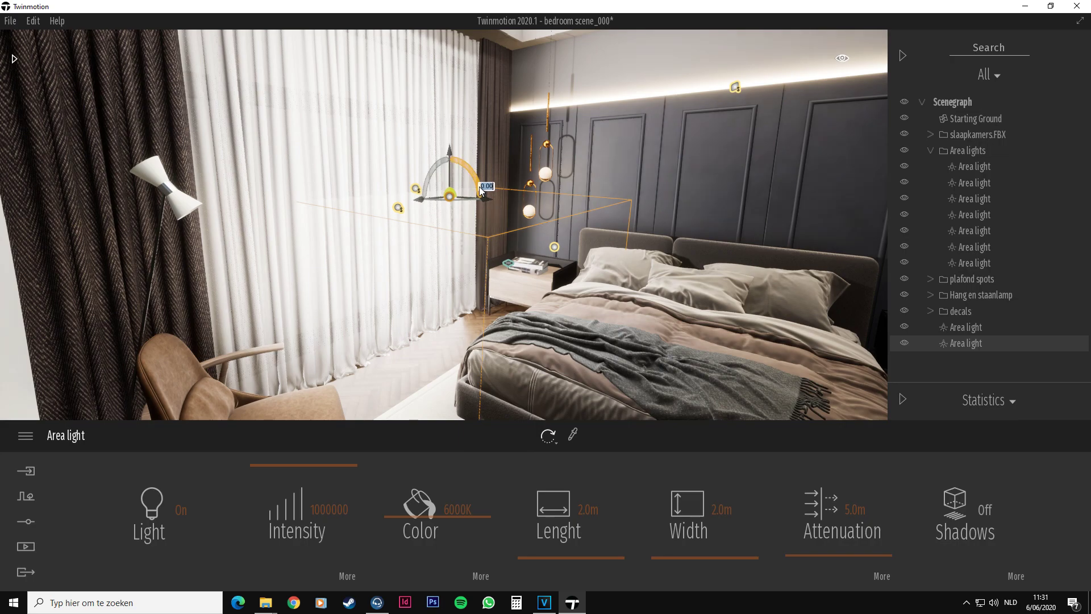
pyautogui.moveTo(477, 177); pyautogui.dragTo(477, 178)
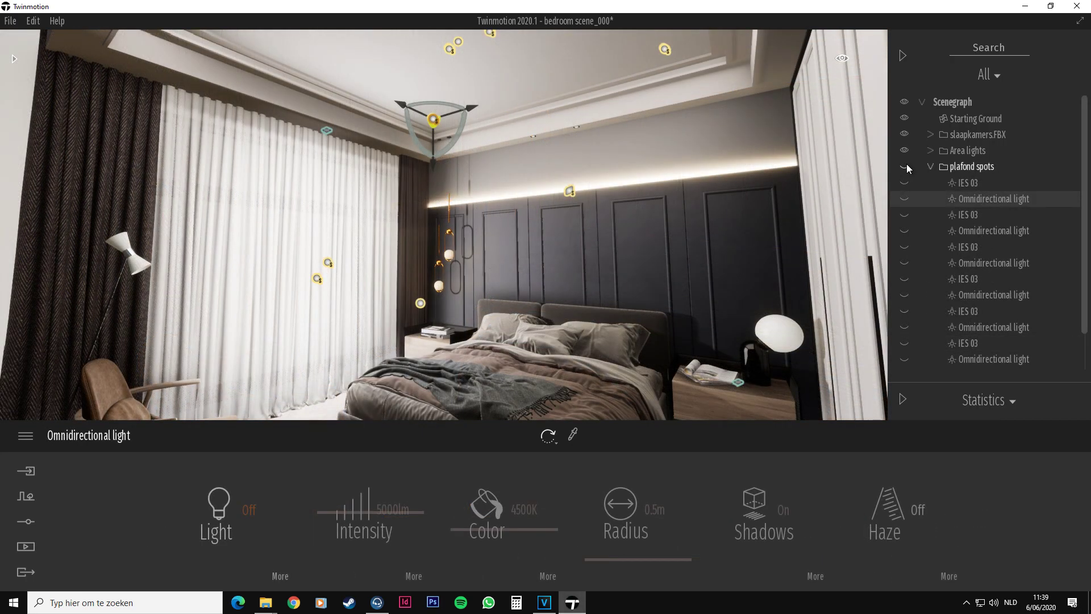
# Toggle the plafond spots folder to compare its effect, leaving it on, and focus the view on its first omnidirectional light
pyautogui.click(904, 166)
pyautogui.click(904, 166)
pyautogui.click(903, 166)
pyautogui.click(904, 166)
pyautogui.doubleClick(993, 199)
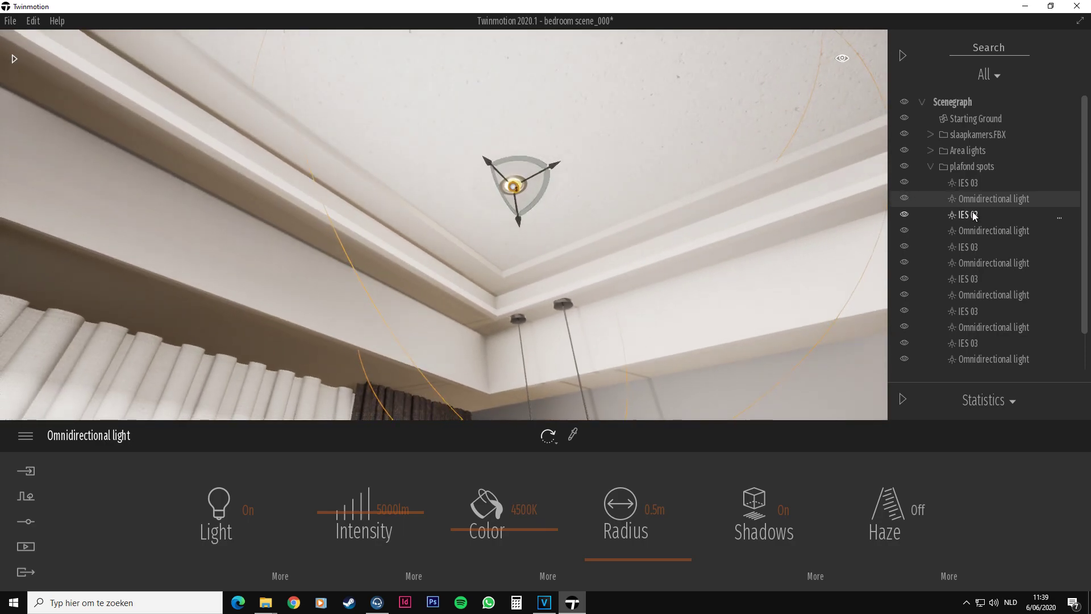
# Compare the first ceiling spot's IES 03 and omnidirectional lights, and set the omnidirectional light's intensity to 10000 lm
pyautogui.click(970, 183)
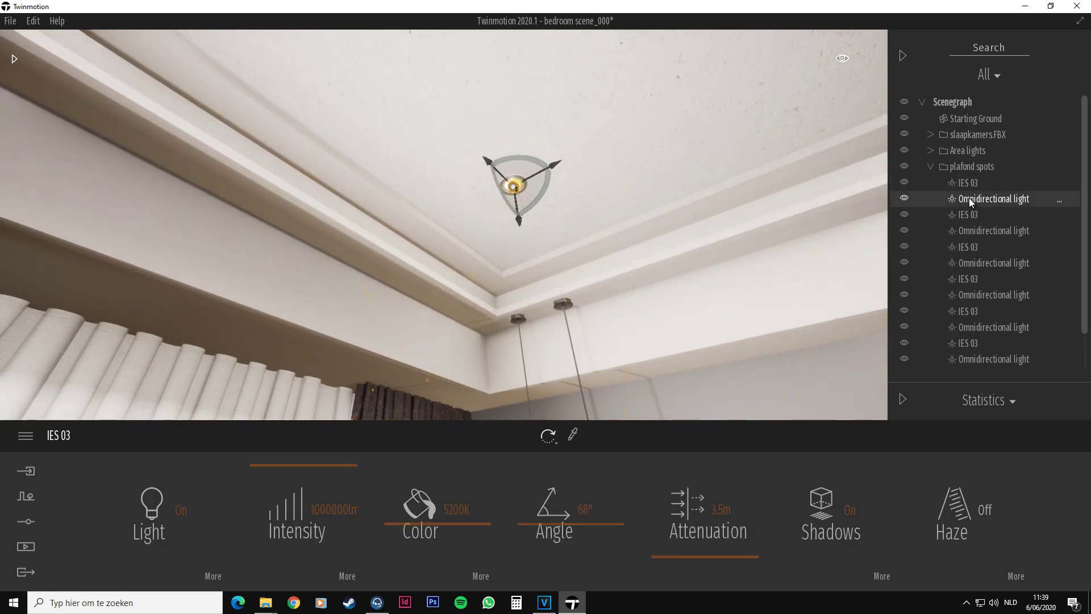
pyautogui.doubleClick(969, 199)
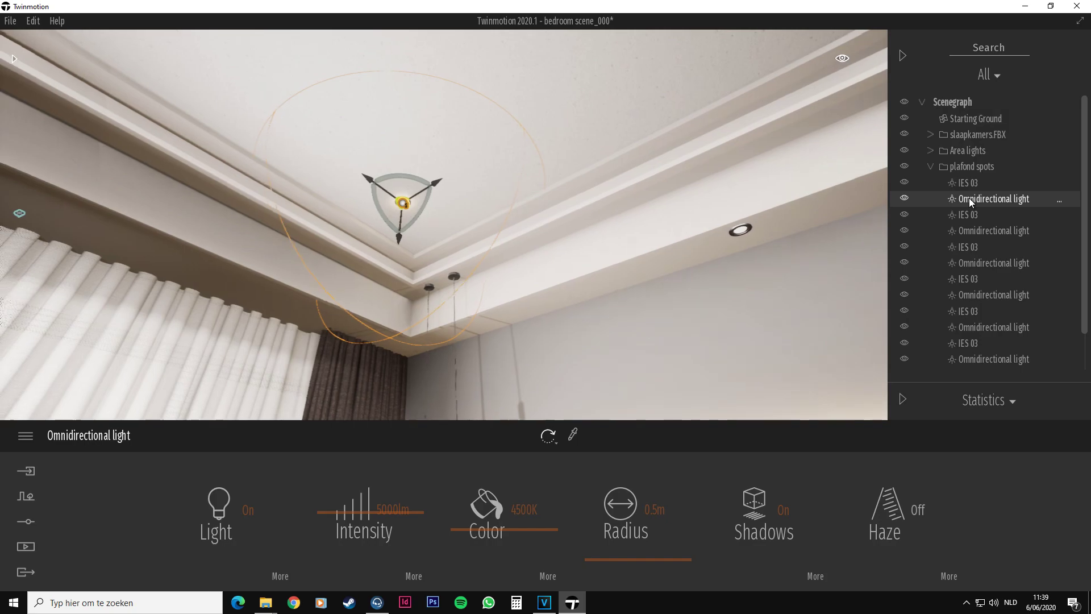
pyautogui.doubleClick(973, 185)
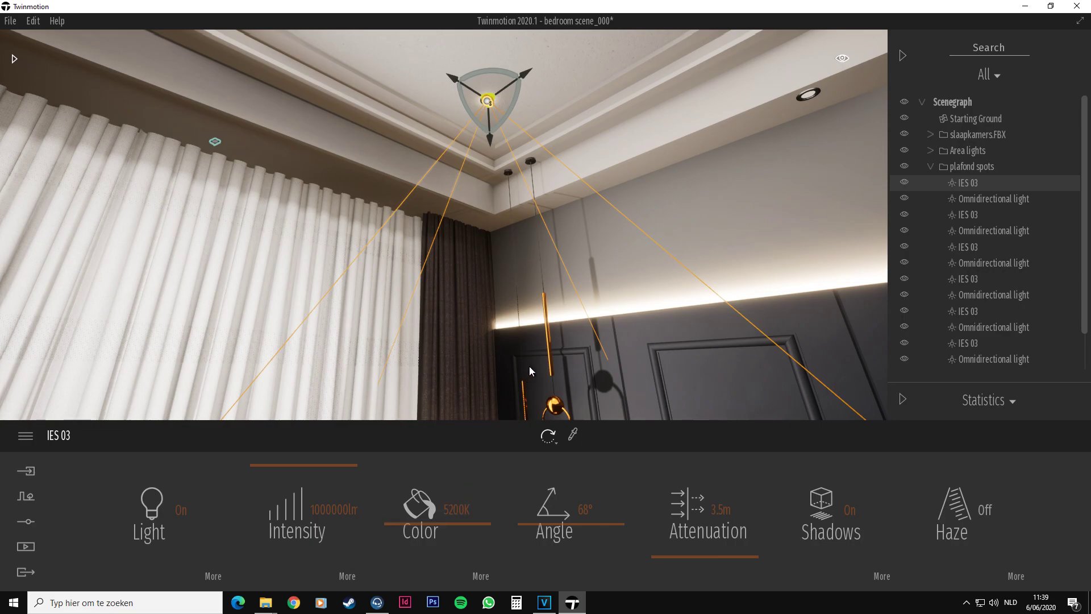
pyautogui.click(990, 199)
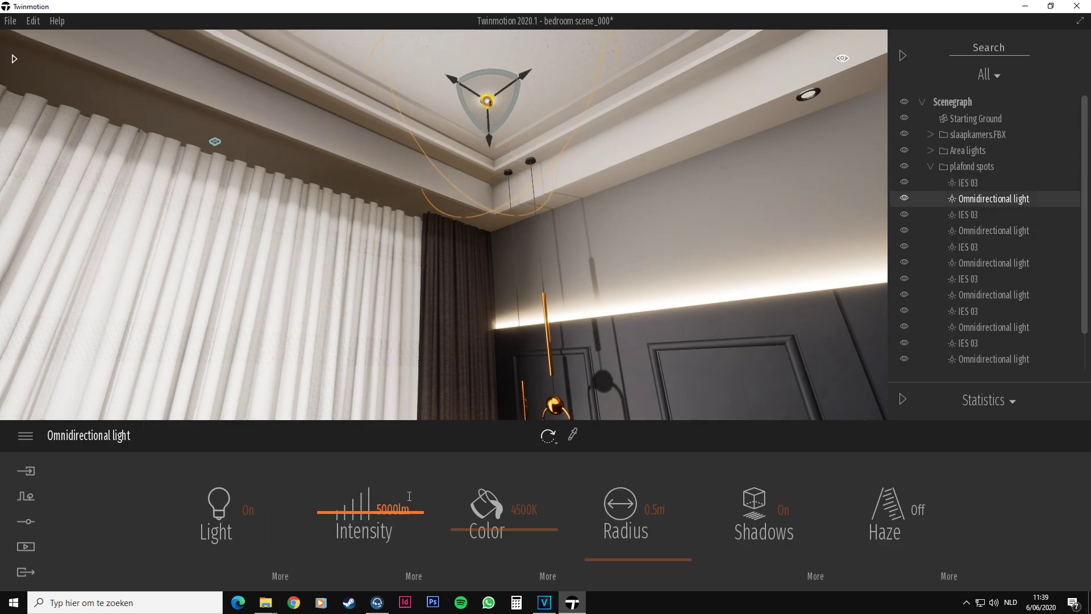
pyautogui.moveTo(349, 513); pyautogui.dragTo(360, 470)
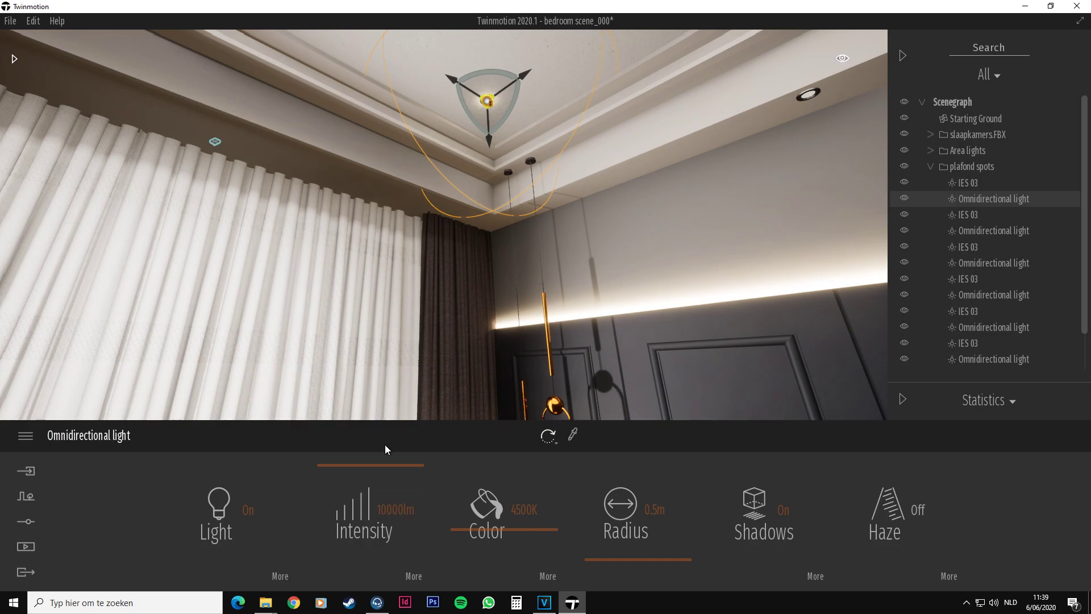
# Select the first ceiling spot's IES 03 and omnidirectional light together
pyautogui.keyDown('ctrl'); pyautogui.click(968, 183); pyautogui.keyUp('ctrl')
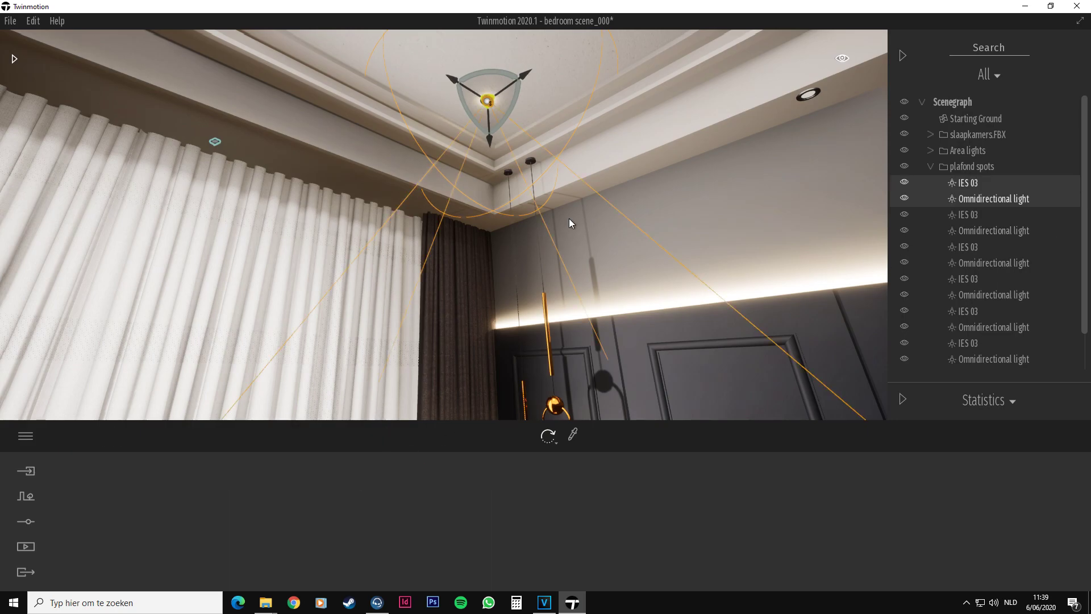
pyautogui.hotkey('ctrl', 'v')
pyautogui.click(514, 364)
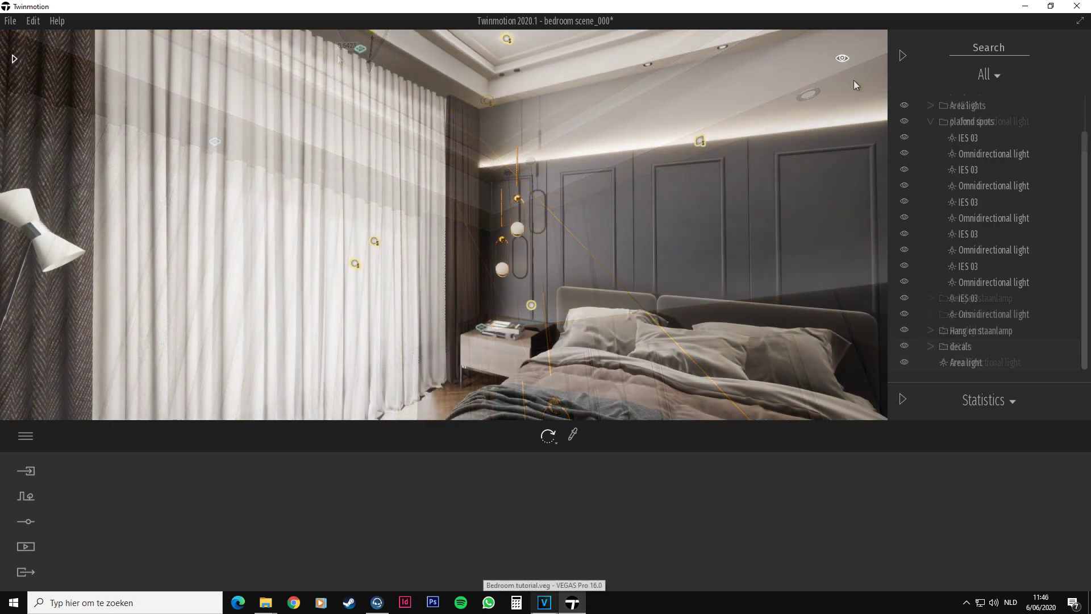
# Switch to the orthographic side view of the bedroom and examine the placement of the ceiling spots
pyautogui.moveTo(842, 58)
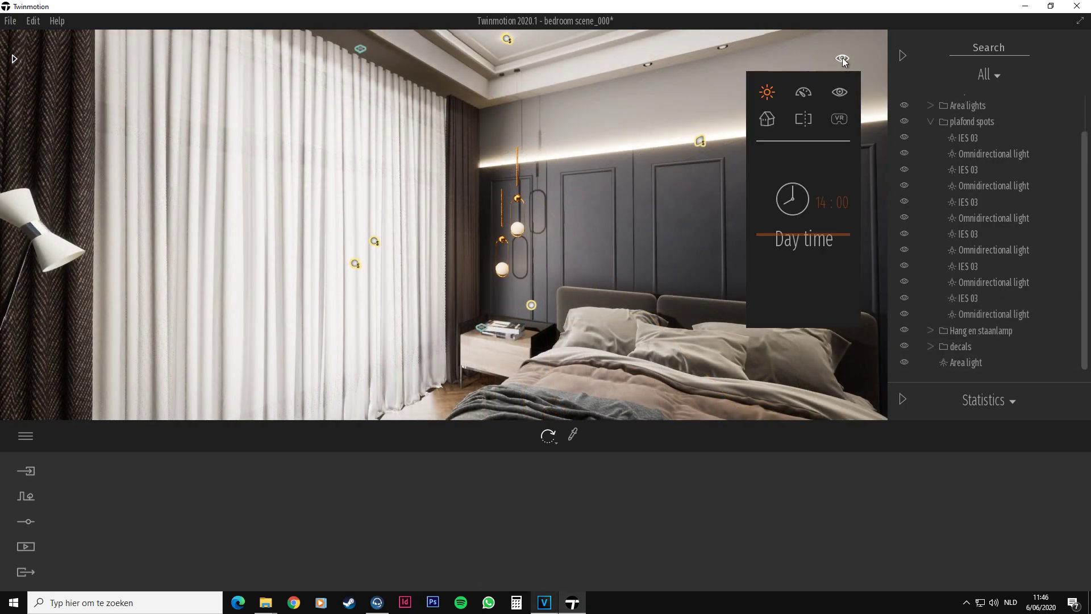
pyautogui.click(767, 121)
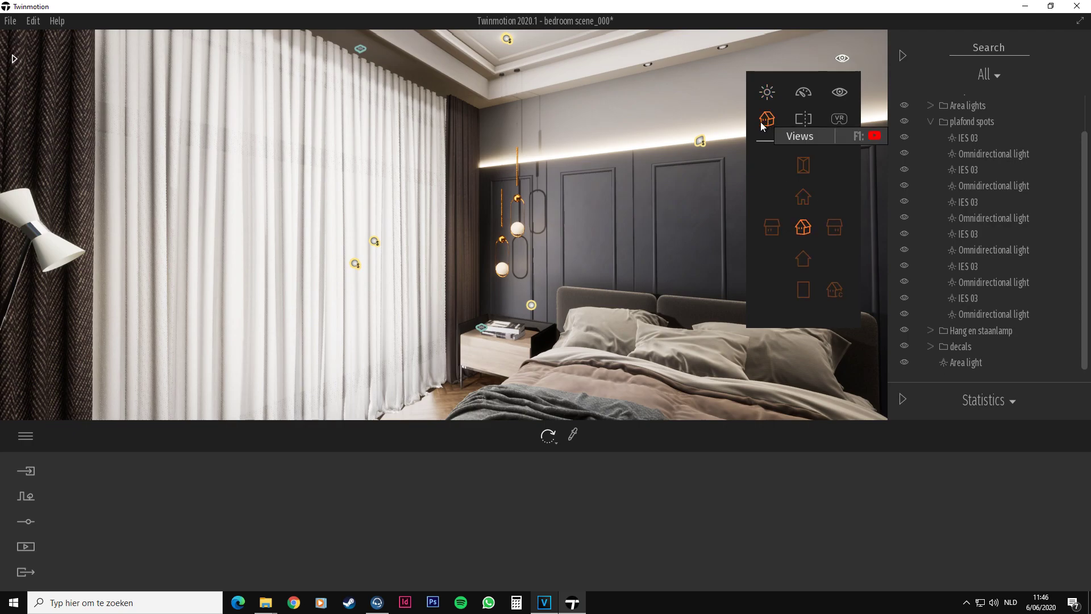
pyautogui.click(774, 227)
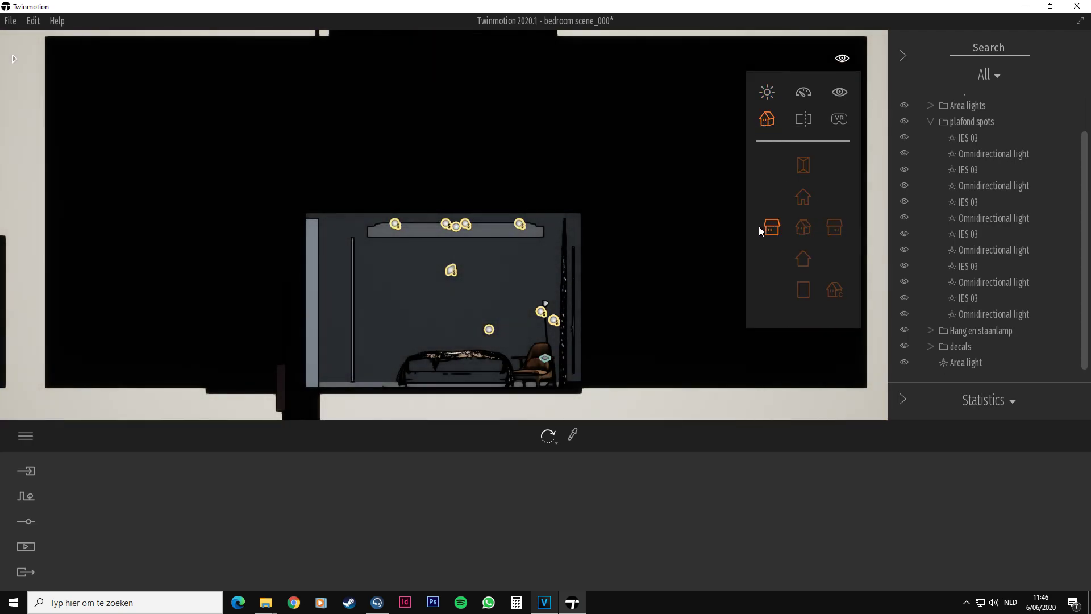
pyautogui.scroll(8, 460, 272)
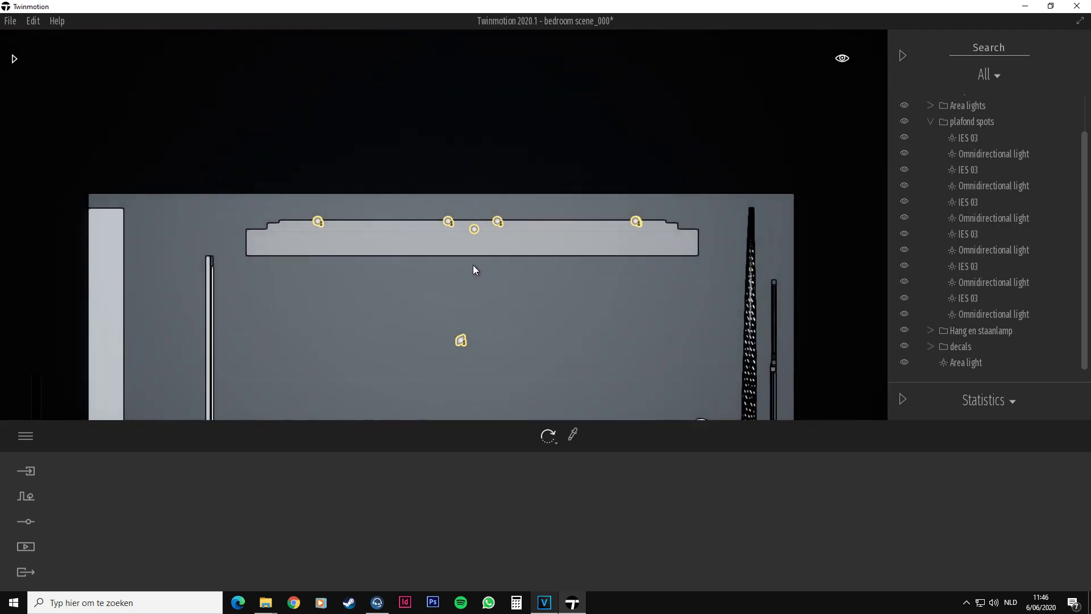
pyautogui.scroll(3, 476, 269)
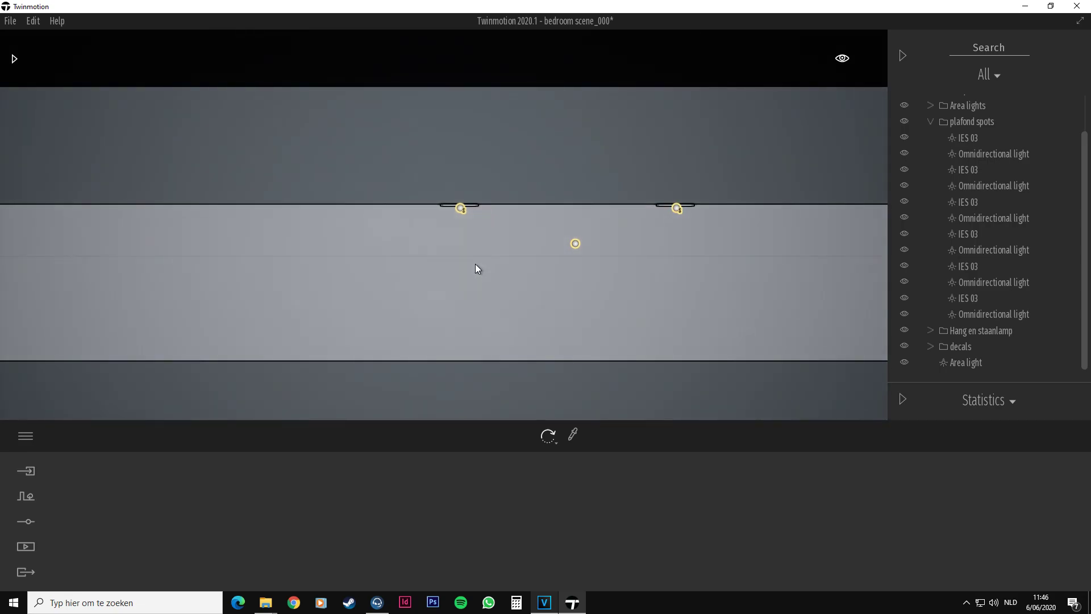
pyautogui.scroll(-10, 838, 64)
# Set the side view's clipping to -2.2 m
pyautogui.click(842, 60)
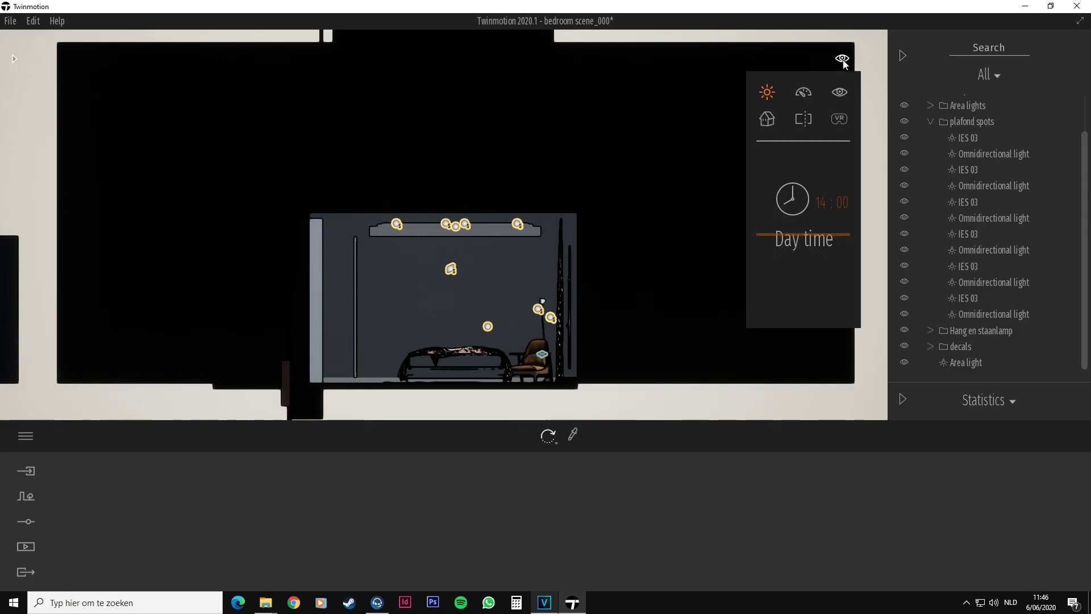
pyautogui.click(803, 119)
pyautogui.moveTo(833, 205); pyautogui.dragTo(803, 211)
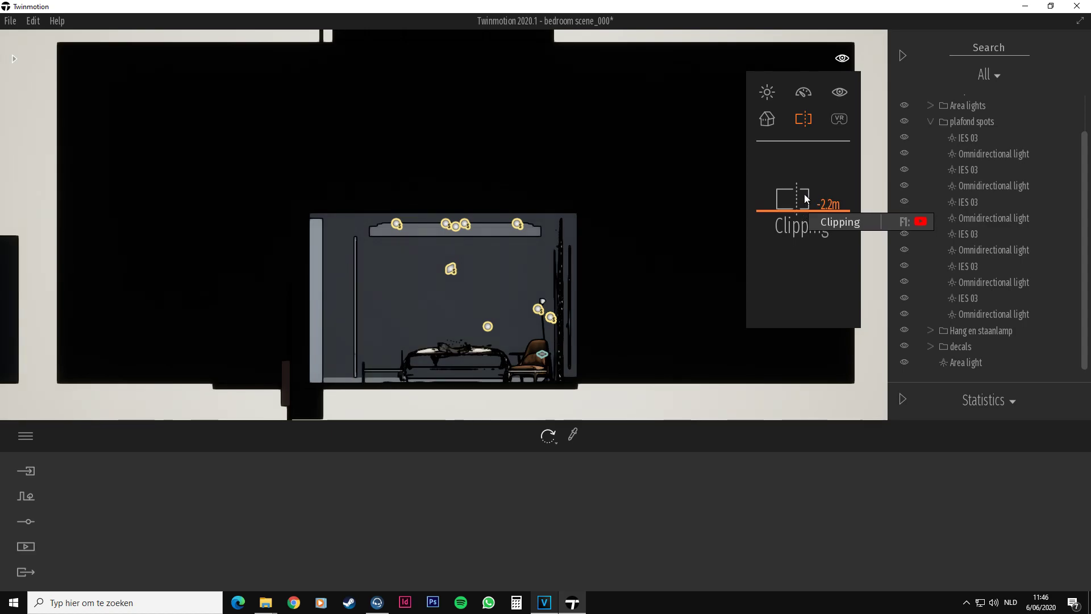
# Return to the perspective view and select the neon light above the wall panelling
pyautogui.click(767, 119)
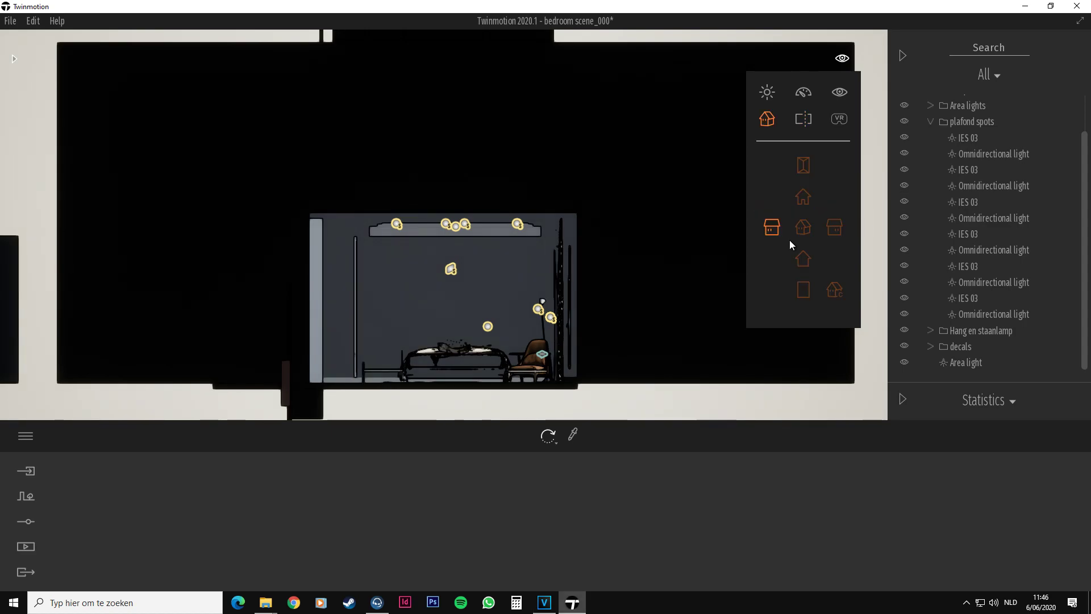
pyautogui.click(801, 226)
pyautogui.moveTo(727, 238); pyautogui.dragTo(852, 238, button='right')
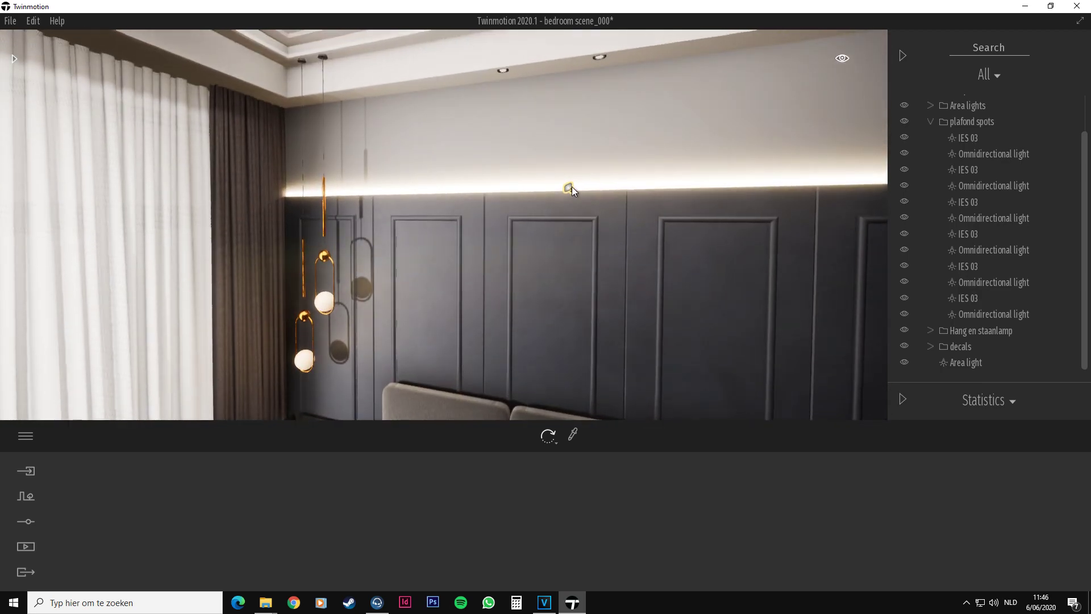
pyautogui.click(571, 188)
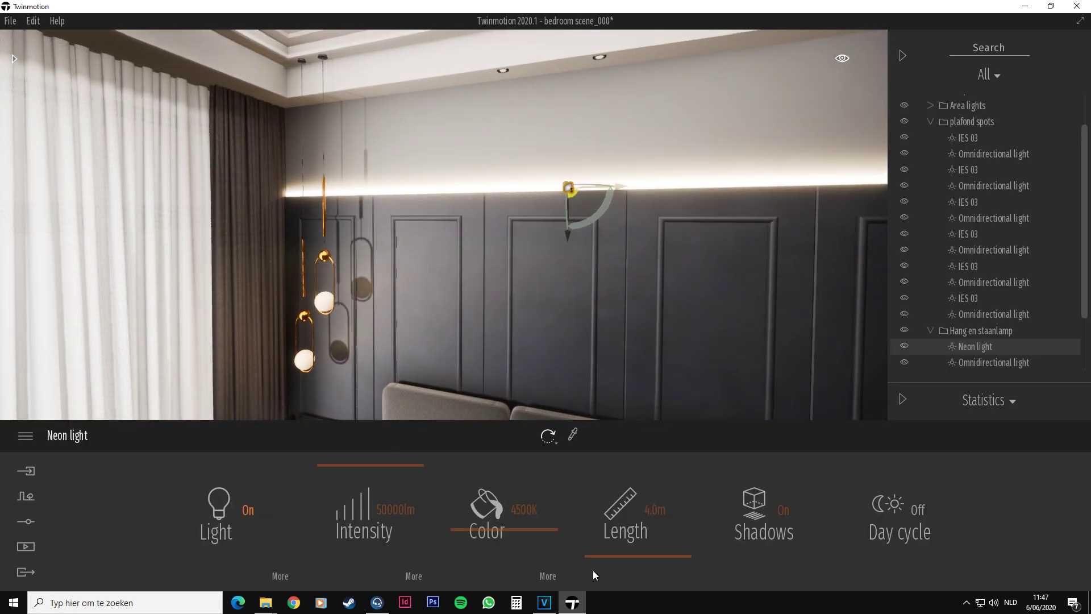
# Focus on the pendant lamps and select the first omnidirectional light in the Hang en staanlamp folder
pyautogui.press('a')
pyautogui.press('w')
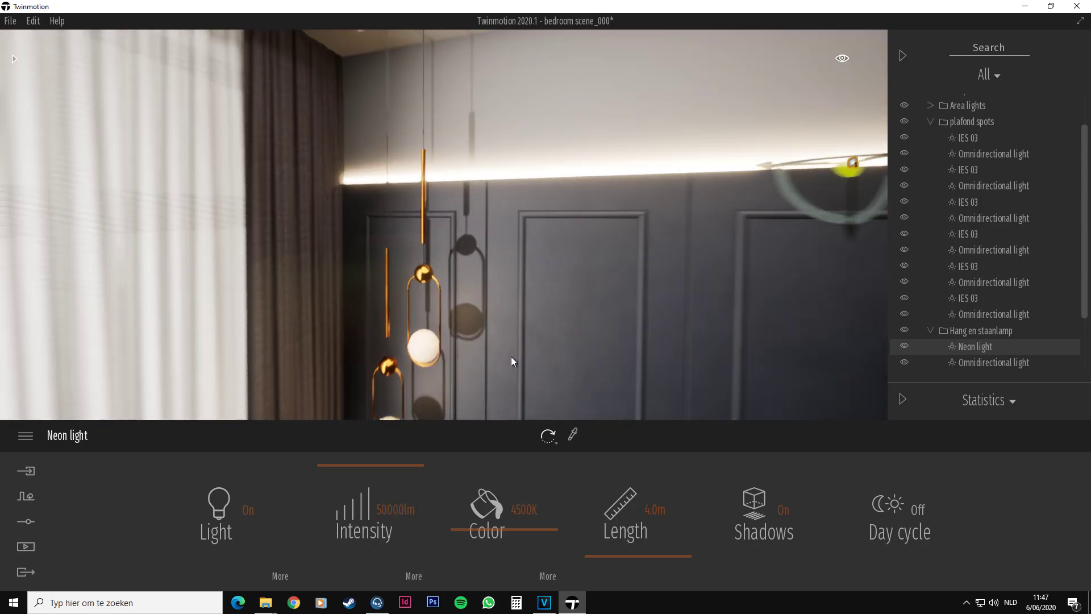
pyautogui.press('q')
pyautogui.press('w')
pyautogui.press('q')
pyautogui.press('a')
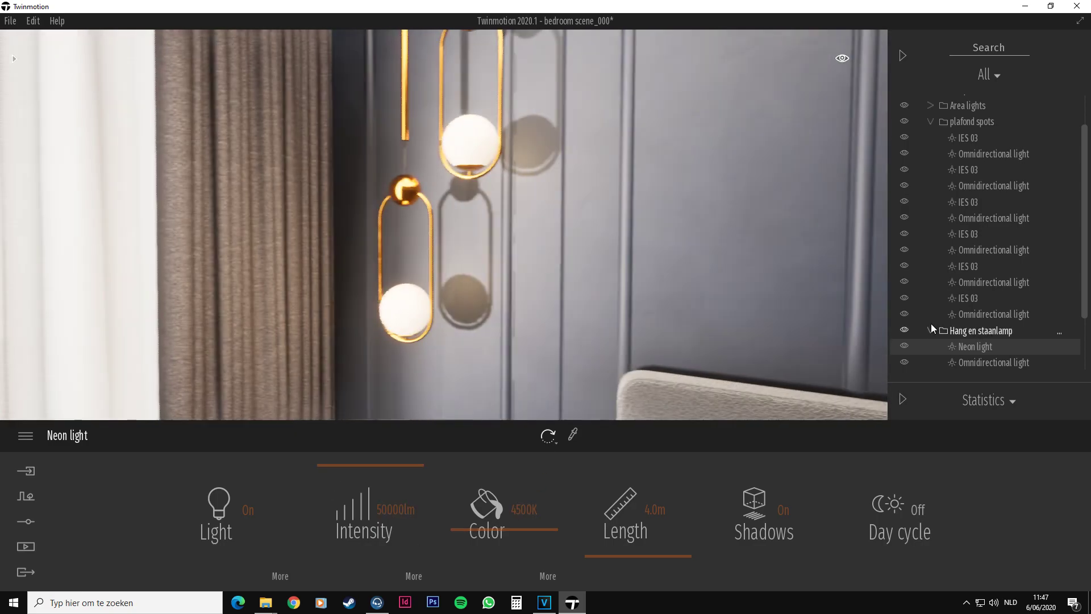
pyautogui.scroll(-1, 977, 348)
pyautogui.click(989, 341)
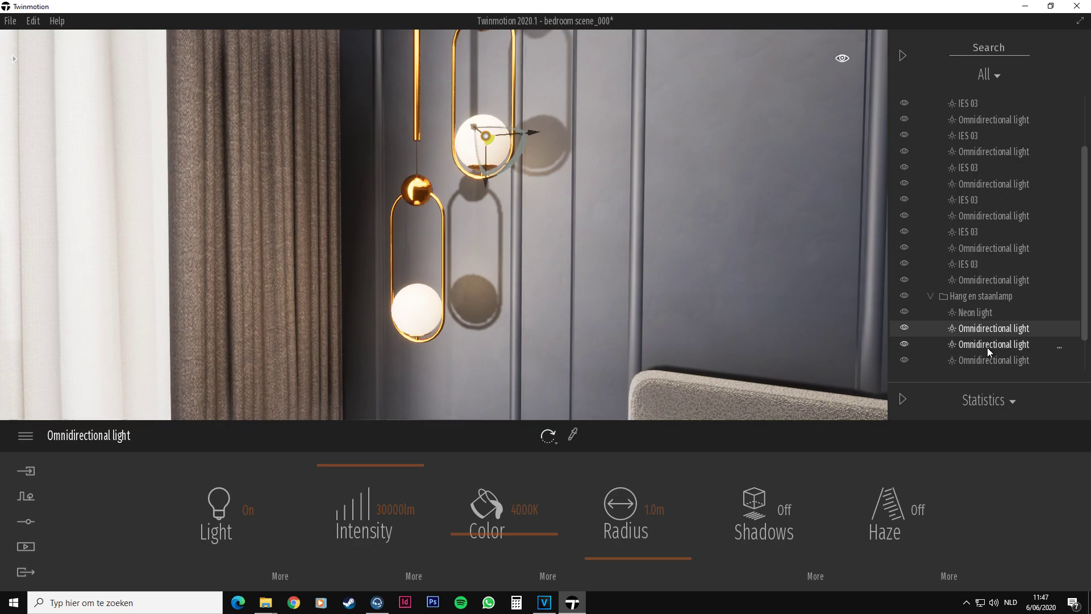
# Toggle the pendant lamps' omnidirectional lights off and back on to compare their effect, and clear the selection
pyautogui.click(903, 328)
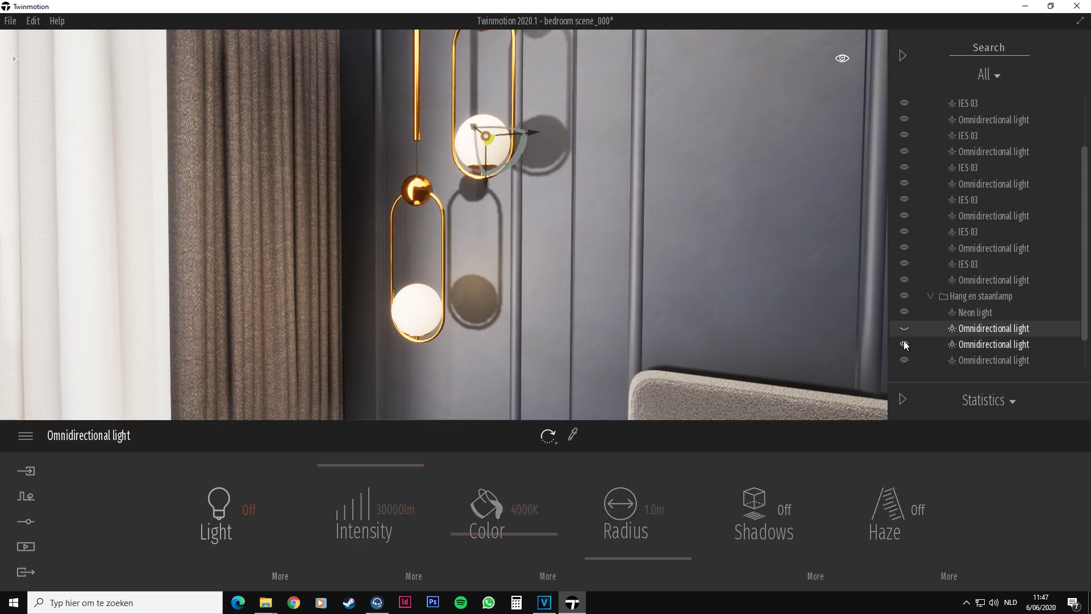
pyautogui.click(904, 344)
pyautogui.click(905, 359)
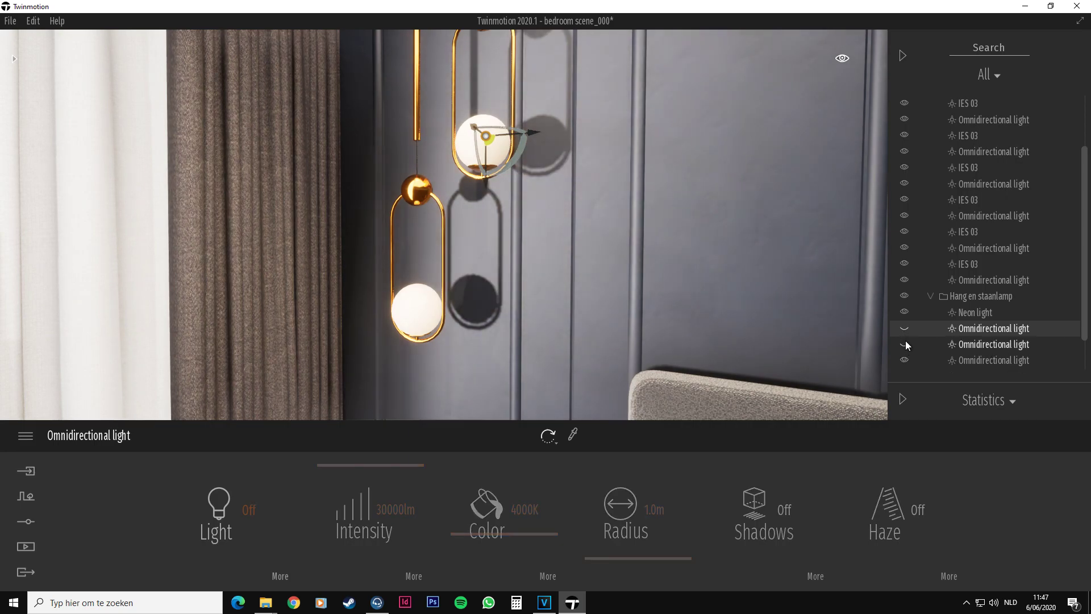
pyautogui.click(905, 343)
pyautogui.click(905, 312)
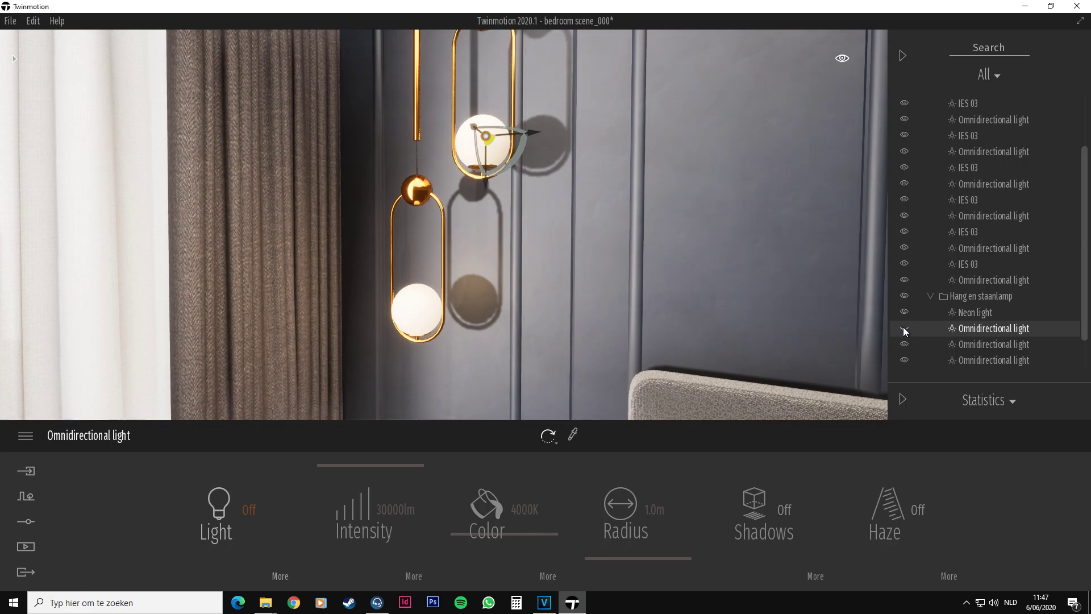
pyautogui.click(904, 328)
pyautogui.press('s')
pyautogui.press('e')
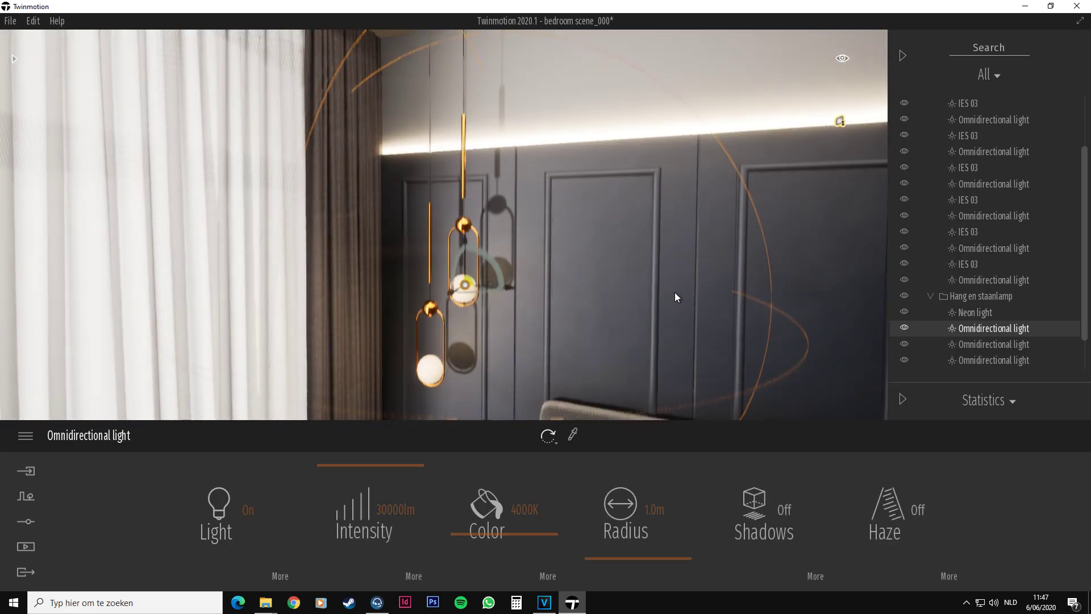
pyautogui.press('Escape')
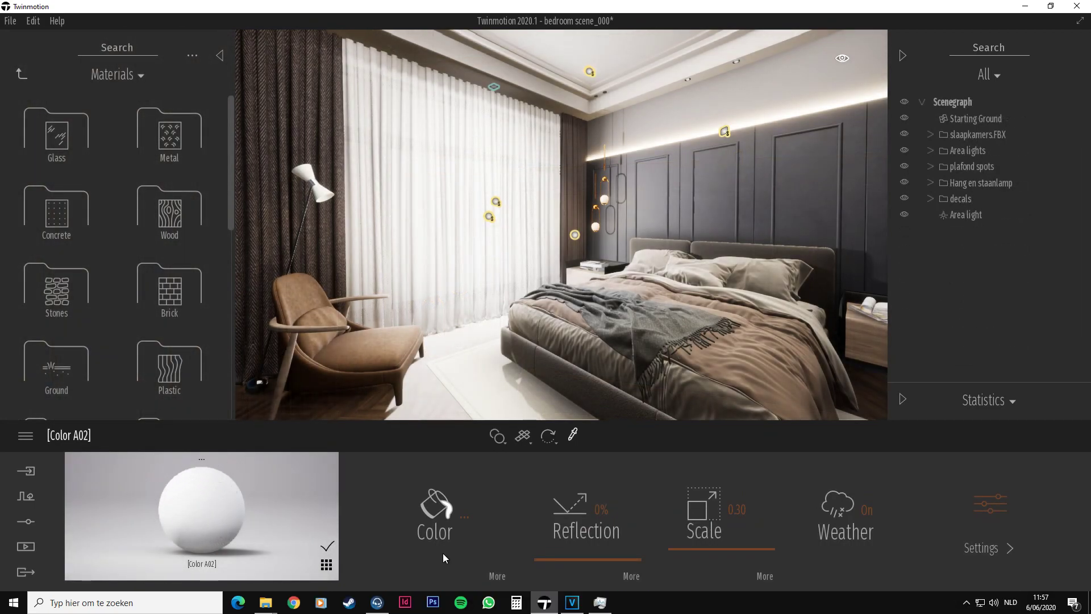
# Check the [Color A02] material's color texture, and sample the floor, wall and bed materials to inspect their settings
pyautogui.click(495, 575)
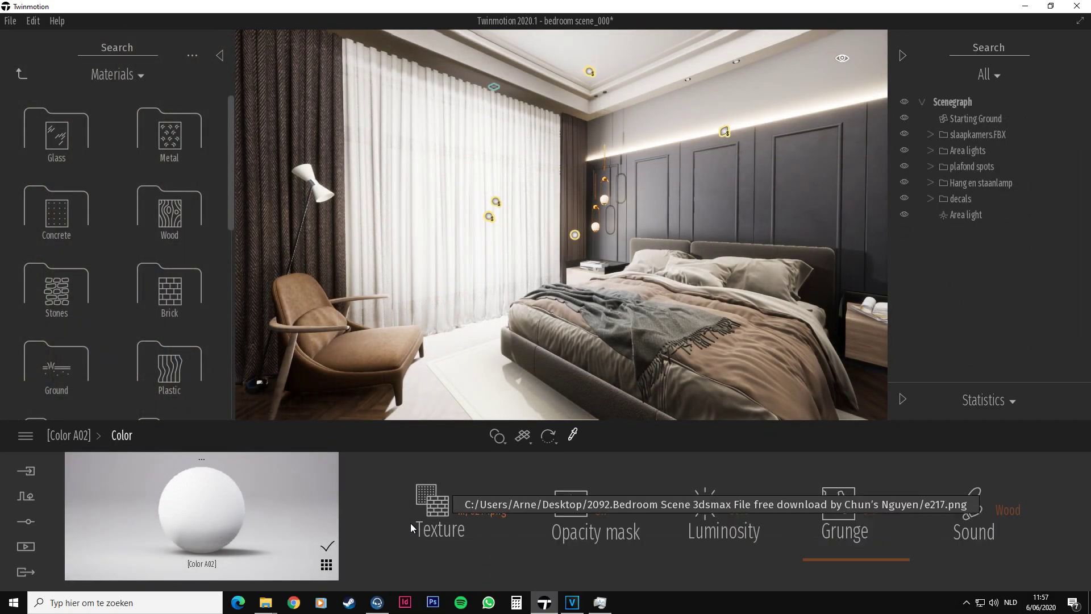
pyautogui.click(63, 435)
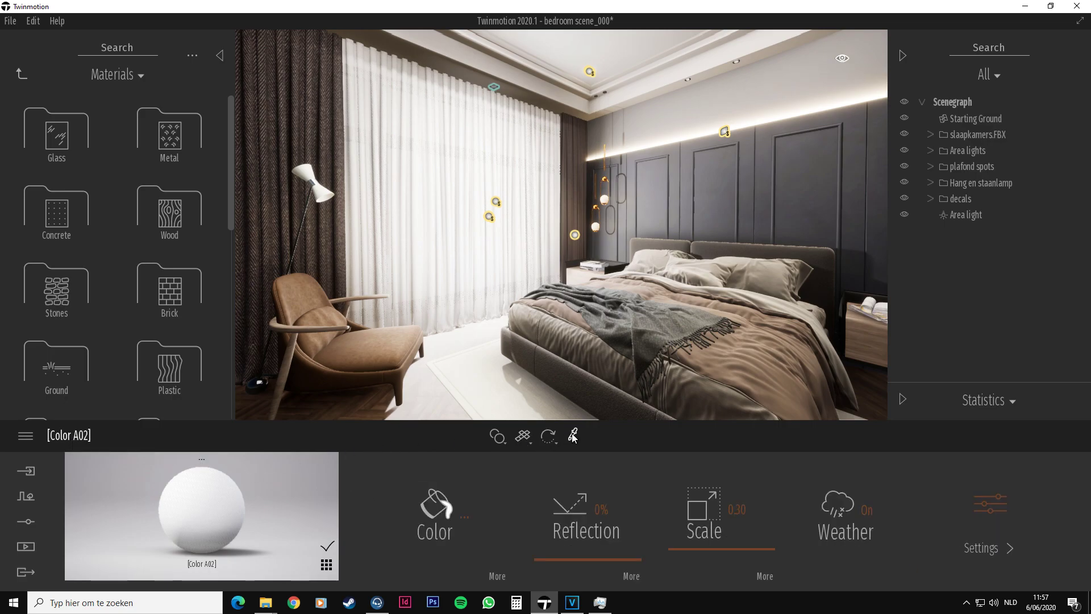
pyautogui.click(438, 402)
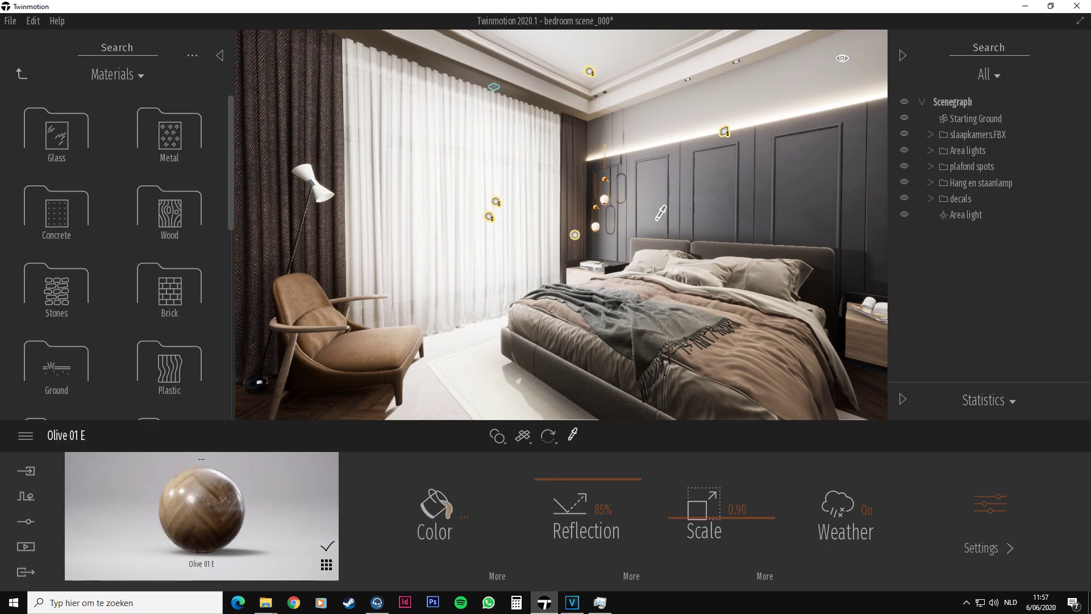
pyautogui.click(658, 198)
pyautogui.click(662, 122)
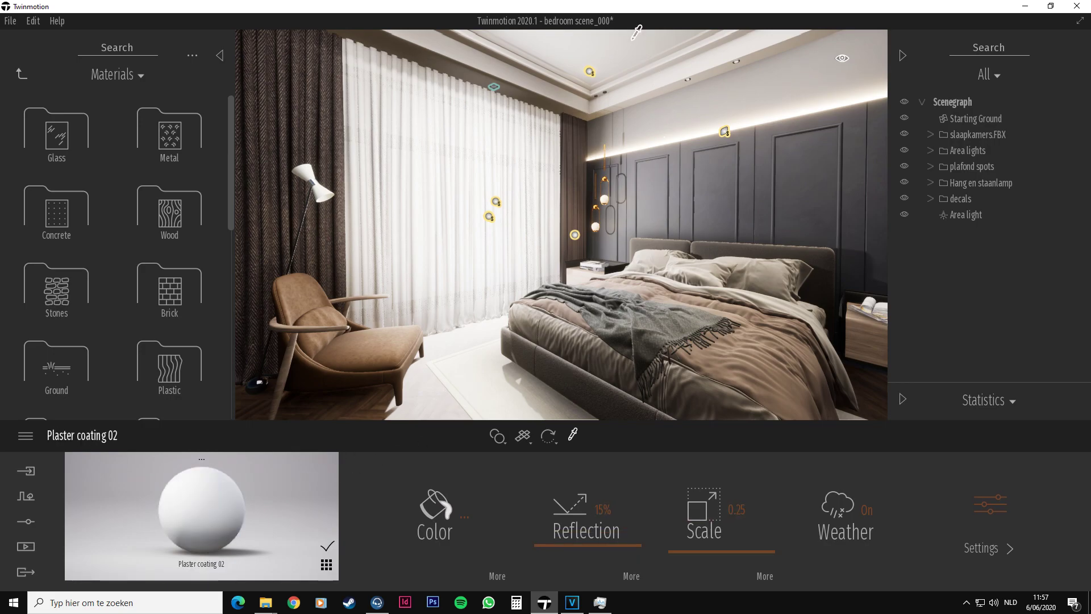
pyautogui.click(778, 348)
pyautogui.click(654, 389)
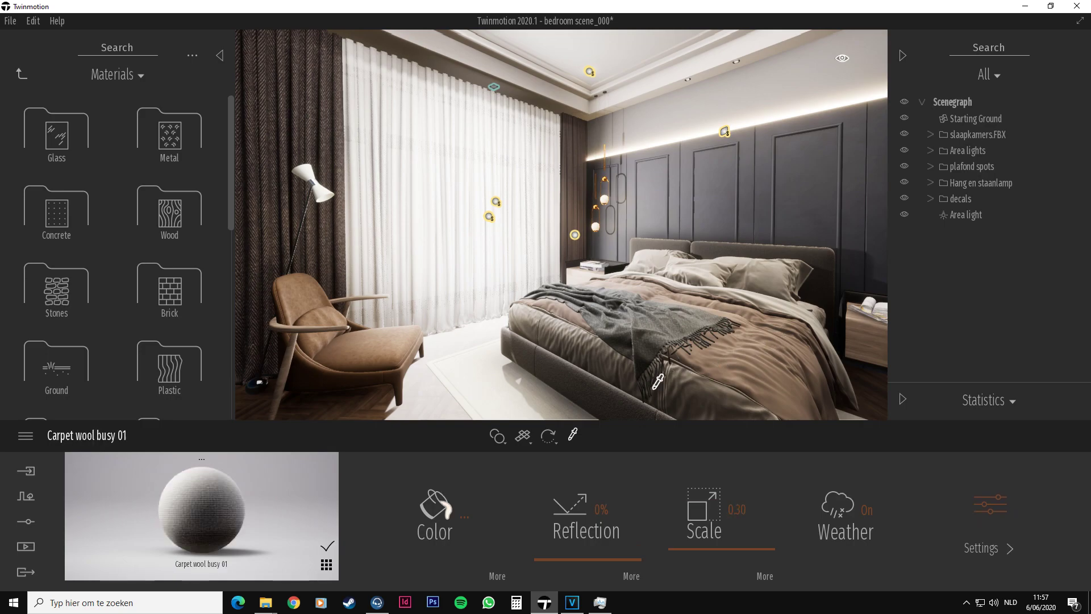
# Sample the Olive 01 E wood floor material and lower its reflection to 77%
pyautogui.click(441, 409)
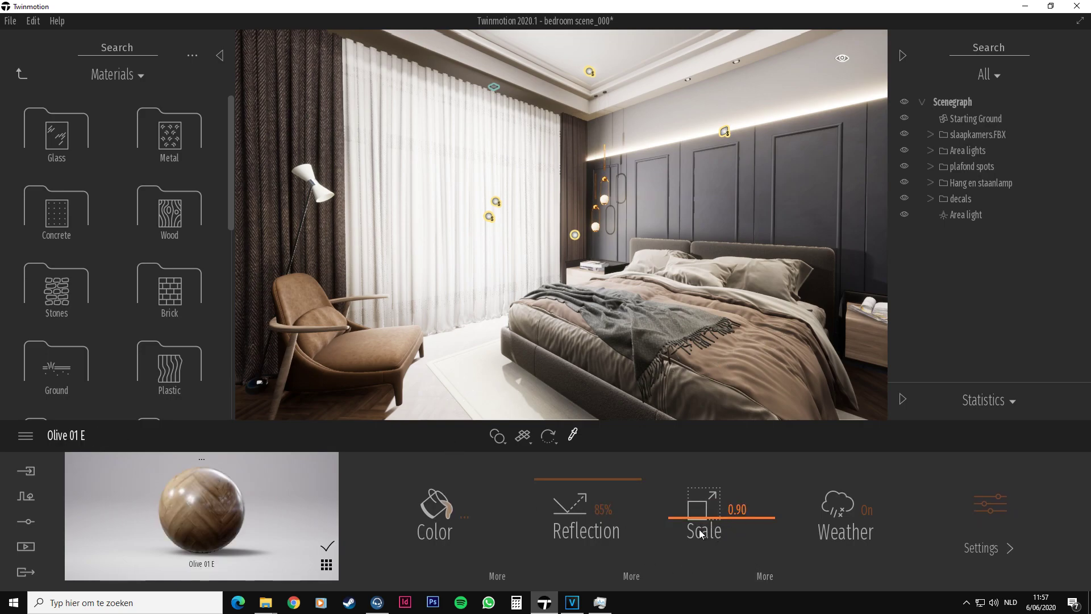
pyautogui.moveTo(571, 503); pyautogui.dragTo(578, 487)
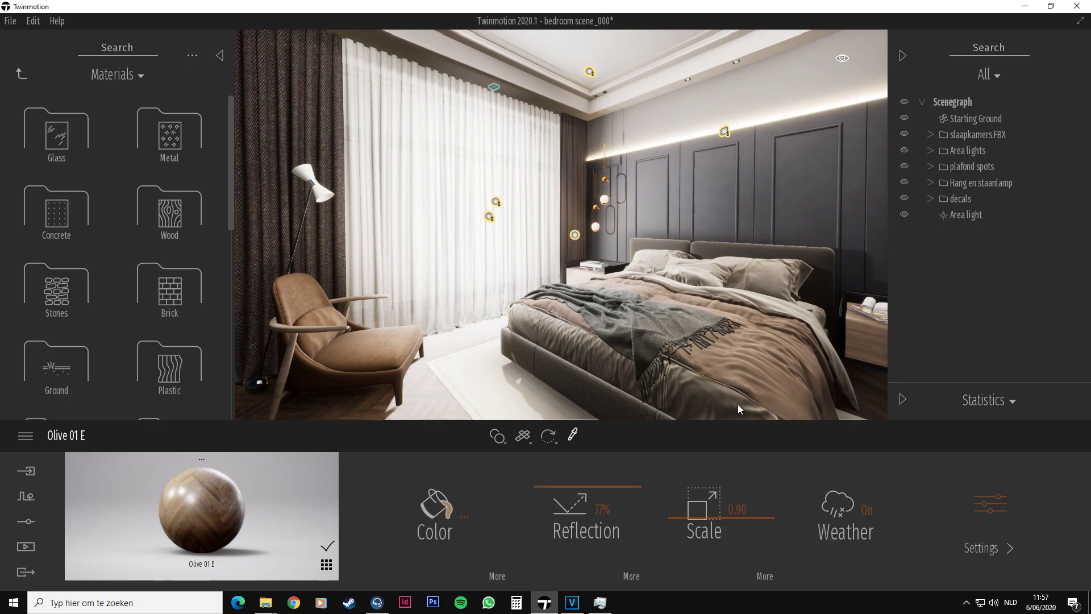
# Sample the dark wall panelling's material and examine its surface up close above the headboard
pyautogui.click(778, 225)
pyautogui.scroll(3, 758, 226)
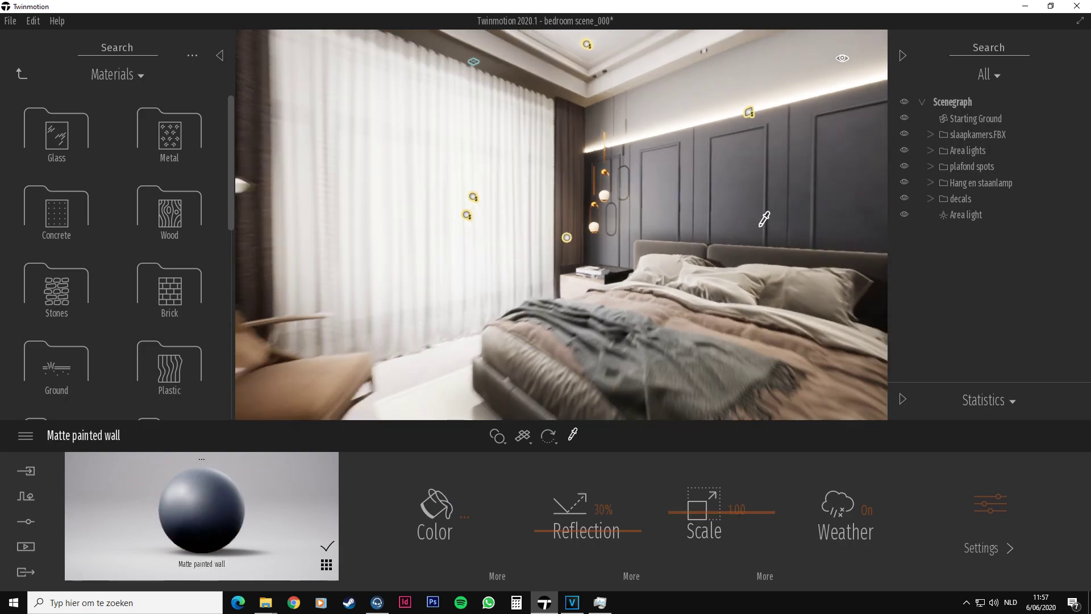
pyautogui.moveTo(758, 226); pyautogui.dragTo(761, 225, button='right')
pyautogui.scroll(5, 764, 218)
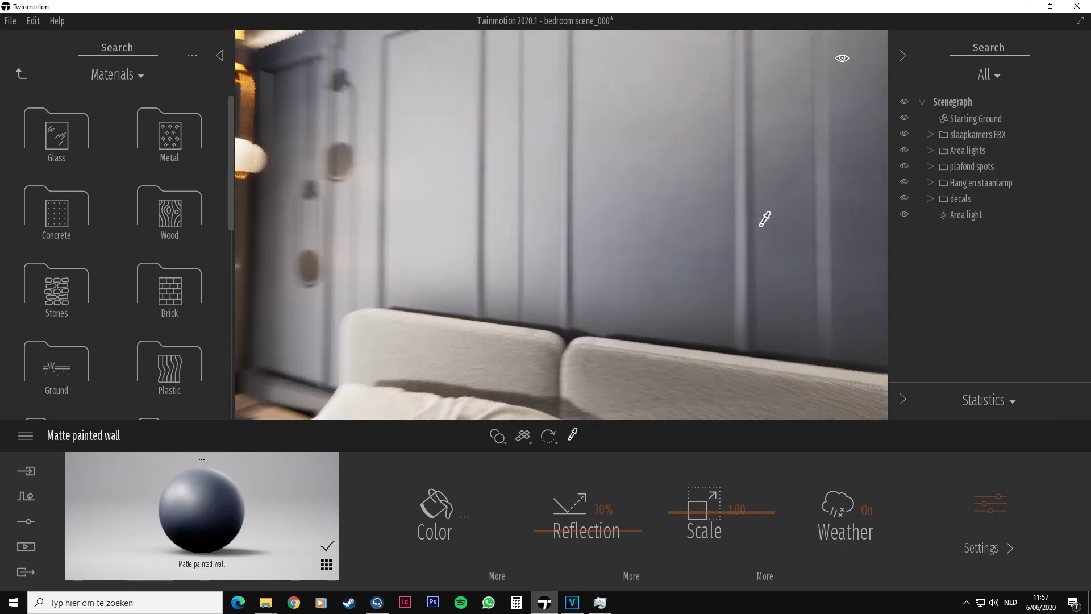
pyautogui.press('Left')
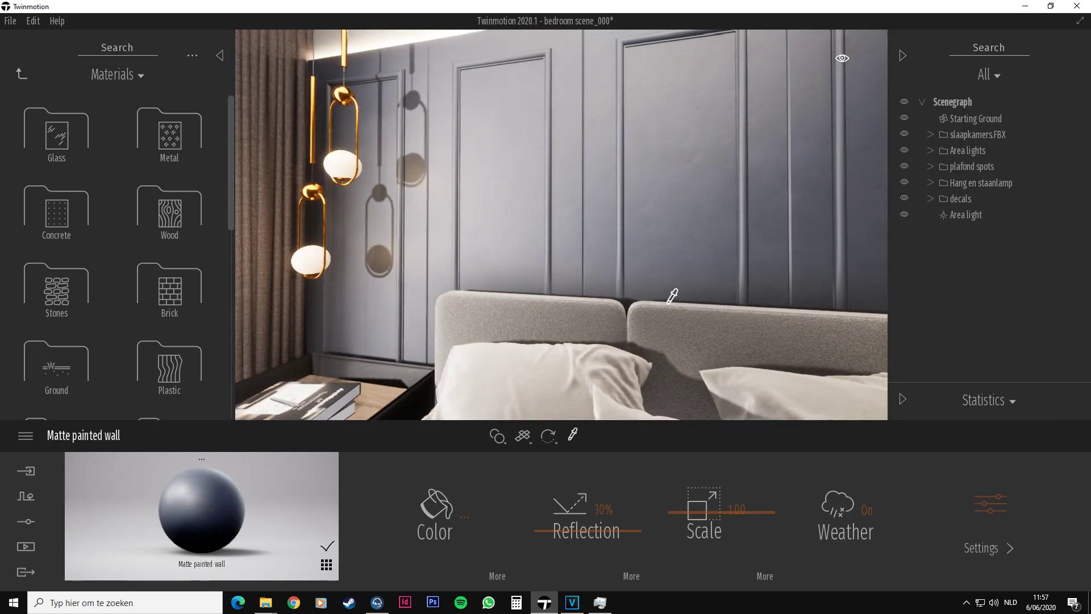
# Try a stronger grunge of up to 38% on the dark Matte painted wall material, and set it back to 20%
pyautogui.click(497, 576)
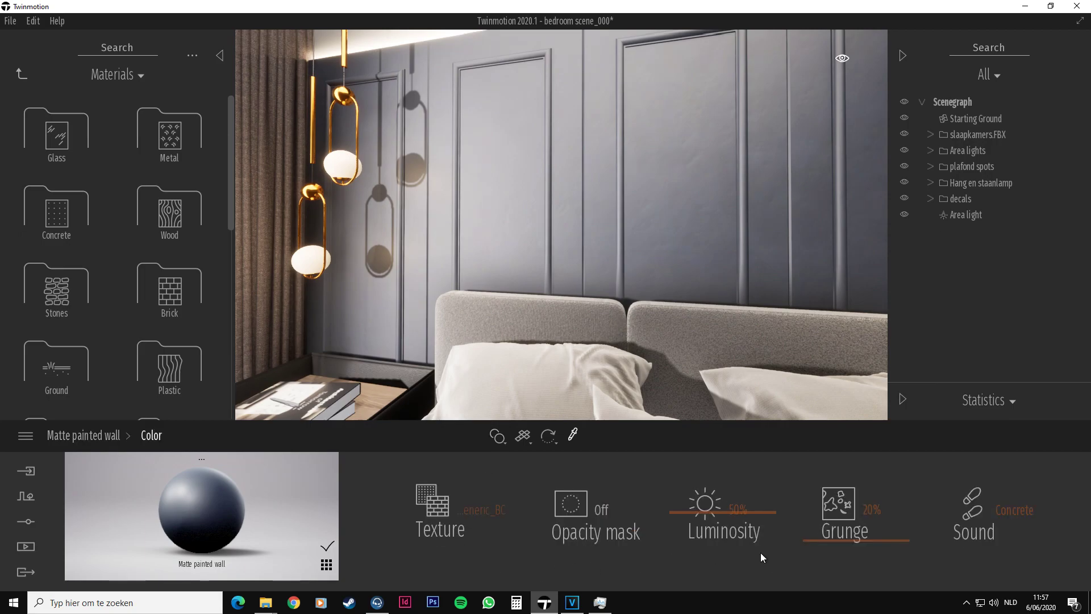
pyautogui.moveTo(847, 541); pyautogui.dragTo(858, 501)
pyautogui.click(113, 437)
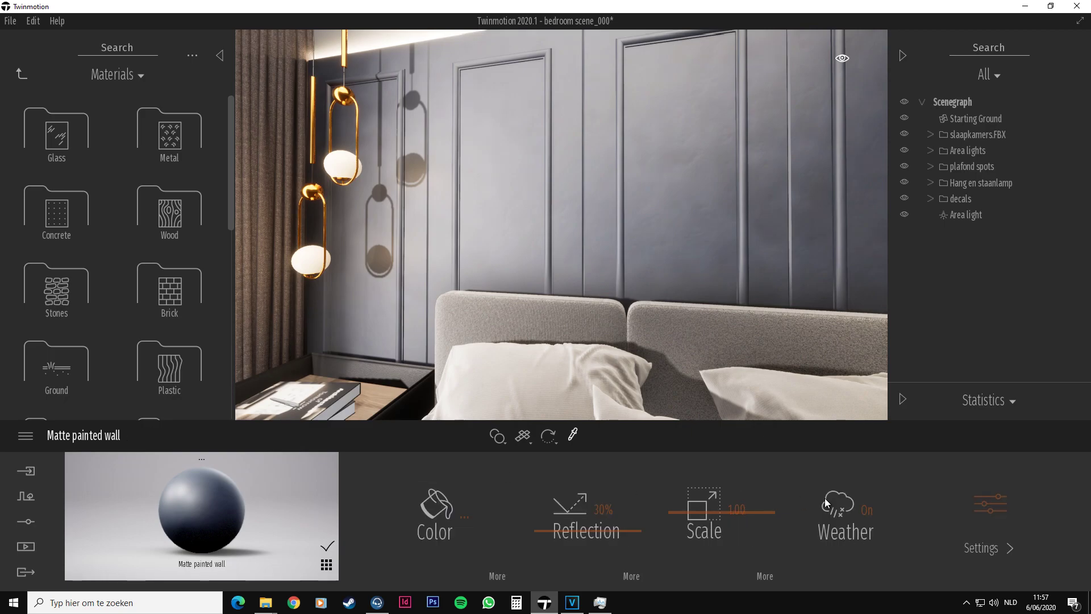
pyautogui.click(997, 508)
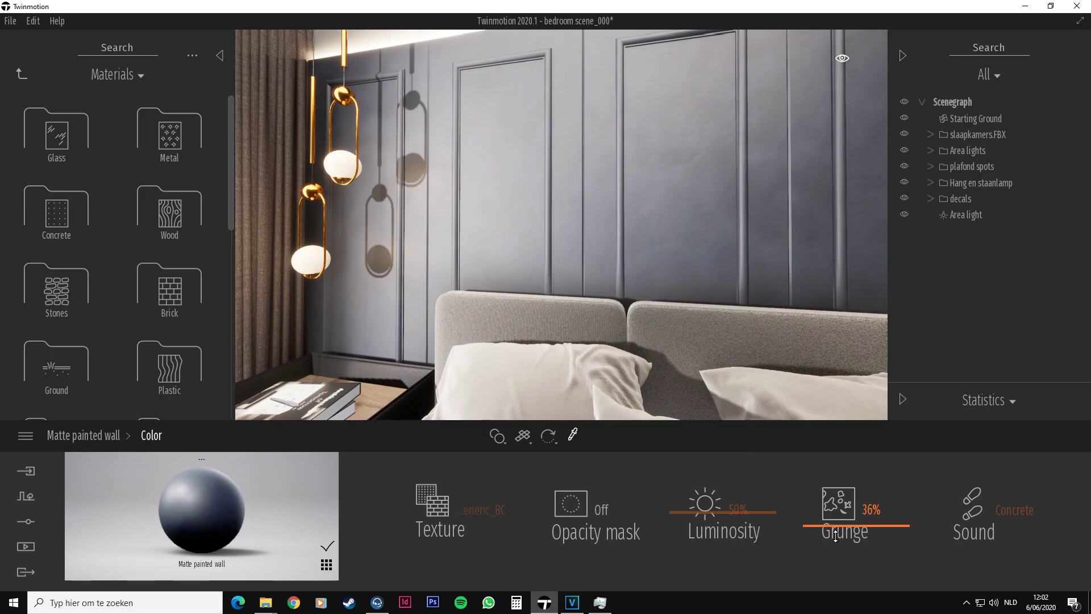
pyautogui.moveTo(835, 538); pyautogui.dragTo(867, 509)
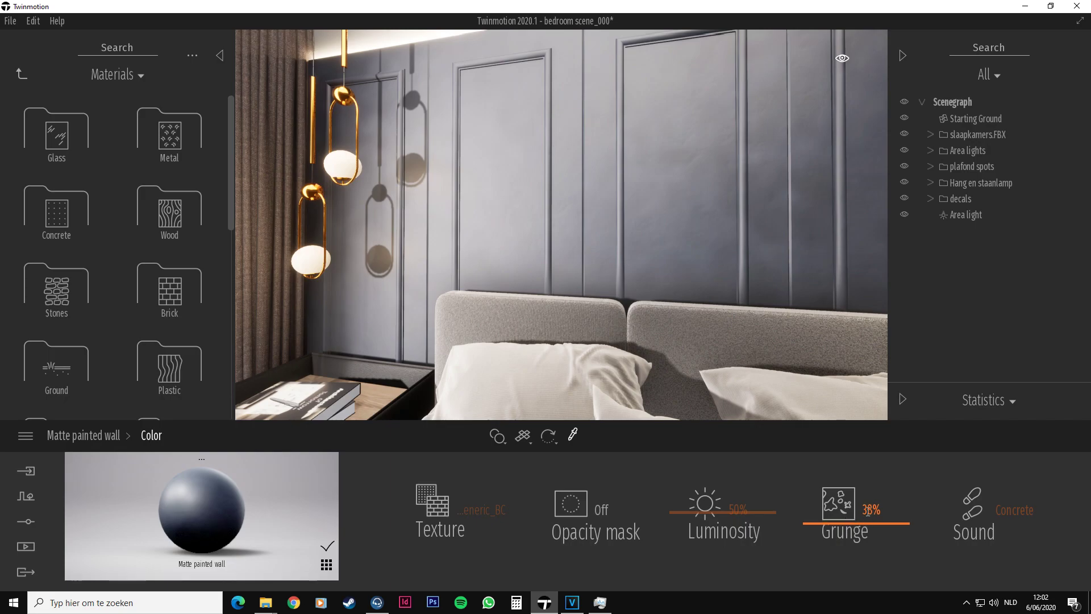
pyautogui.click(868, 509)
pyautogui.write('20')
pyautogui.press('Return')
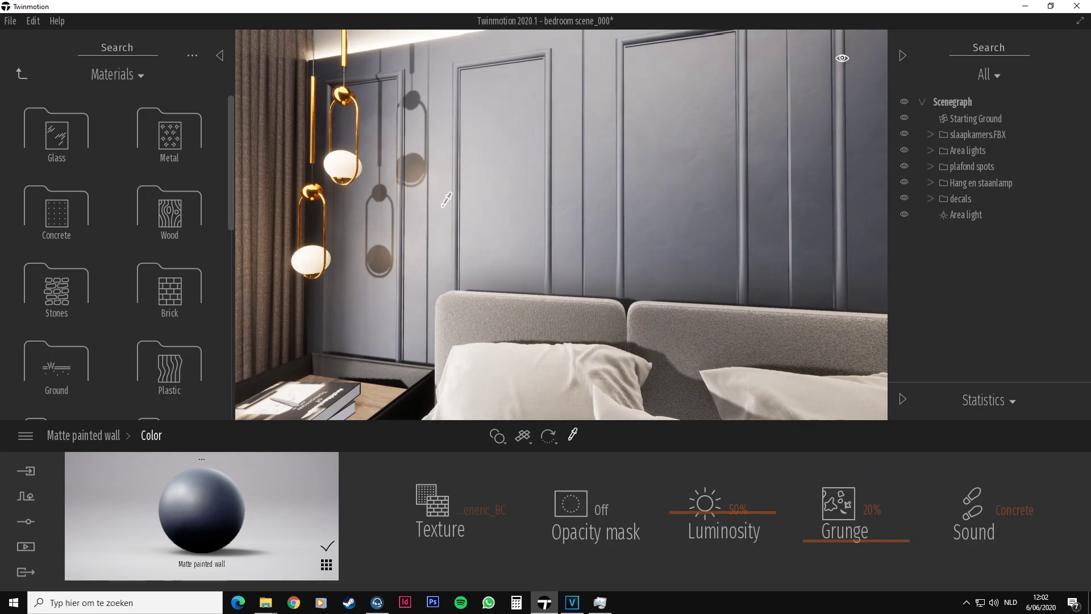
# Test a stronger bump of up to 41% on the dark wall material above the headboard, and lower it again
pyautogui.moveTo(480, 226); pyautogui.dragTo(480, 227, button='right')
pyautogui.scroll(-3, 480, 226)
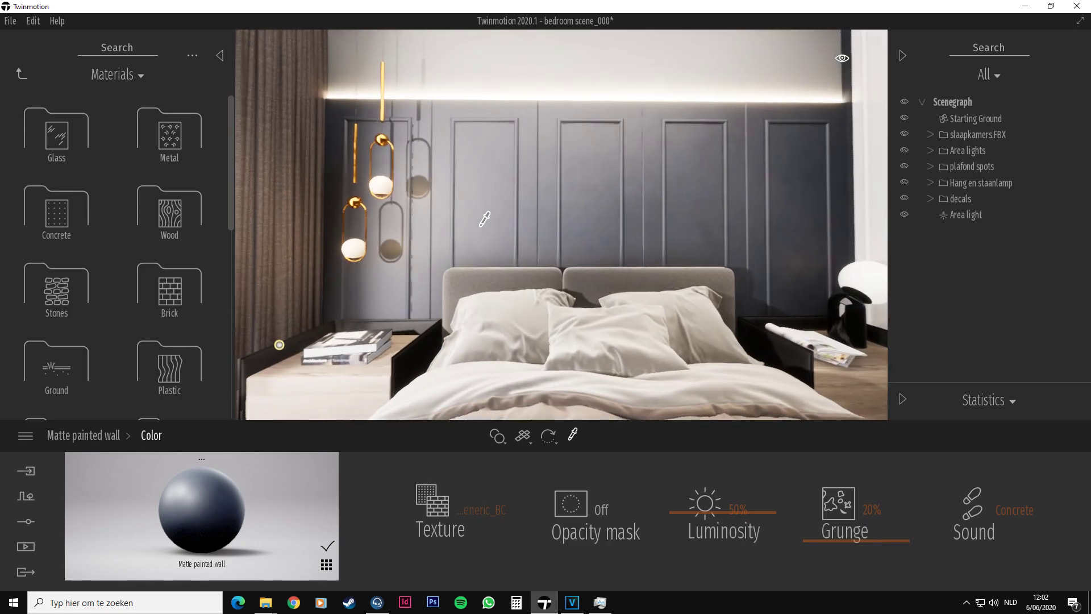
pyautogui.scroll(5, 485, 219)
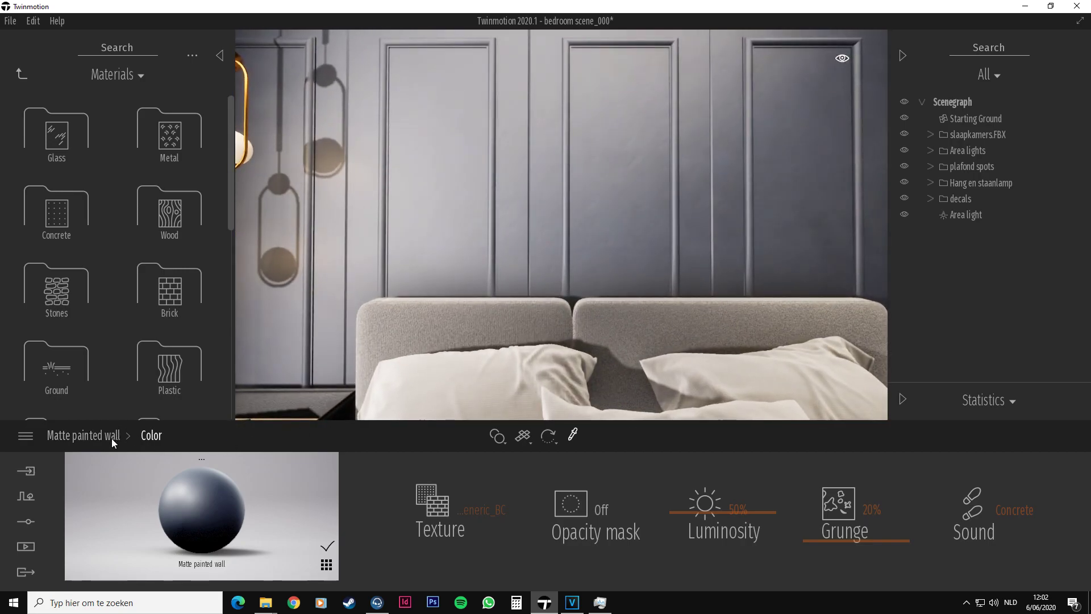
pyautogui.click(112, 438)
pyautogui.click(998, 509)
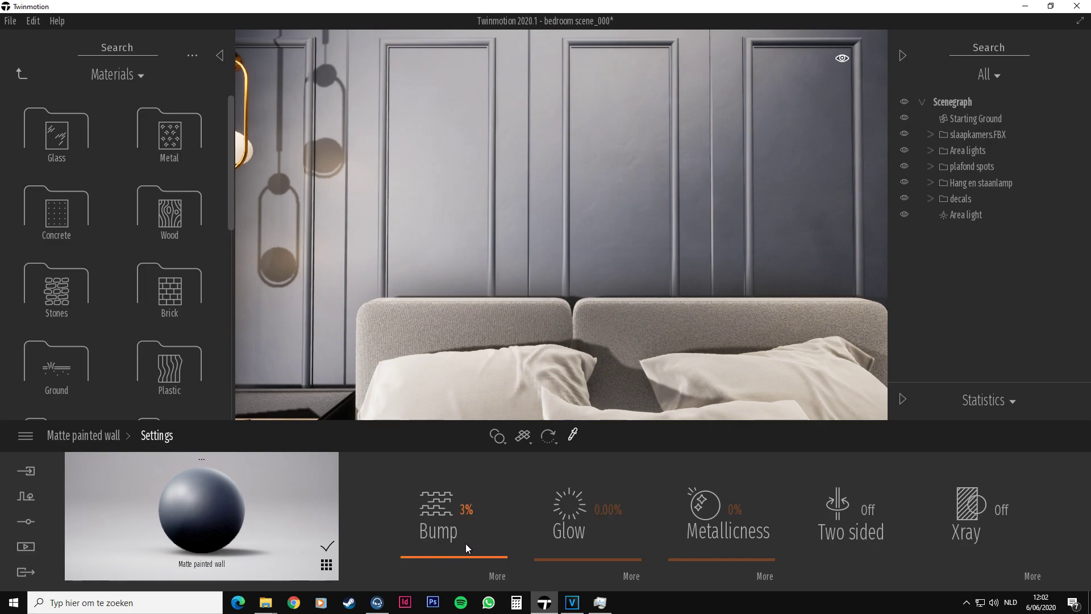
pyautogui.moveTo(431, 553)
pyautogui.mouseDown()
pyautogui.moveTo(432, 518)
pyautogui.moveTo(430, 552)
pyautogui.moveTo(434, 539)
pyautogui.mouseUp()
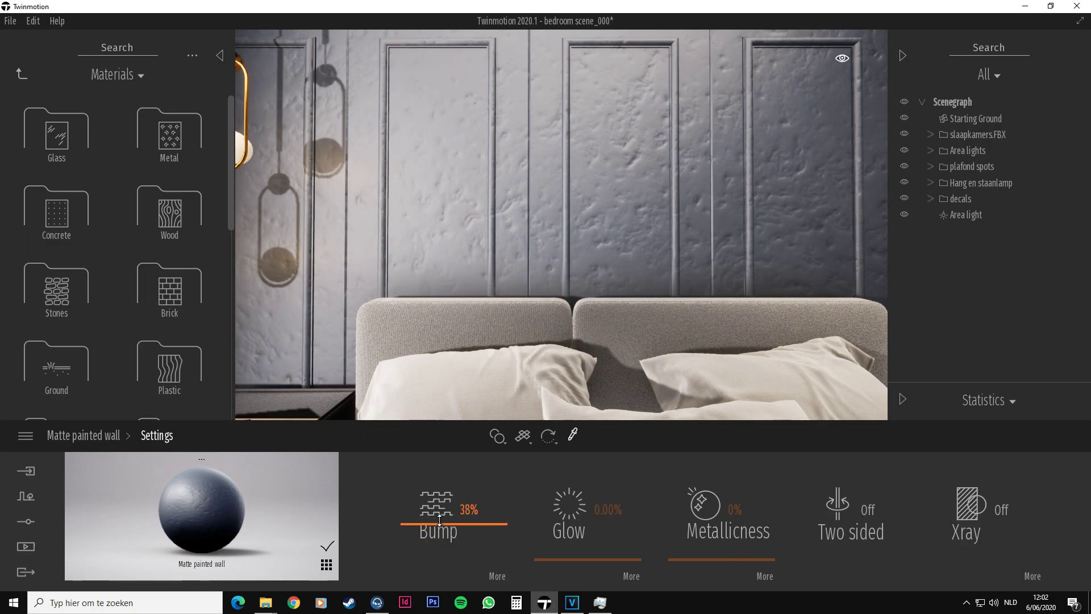
pyautogui.moveTo(439, 519); pyautogui.dragTo(439, 537)
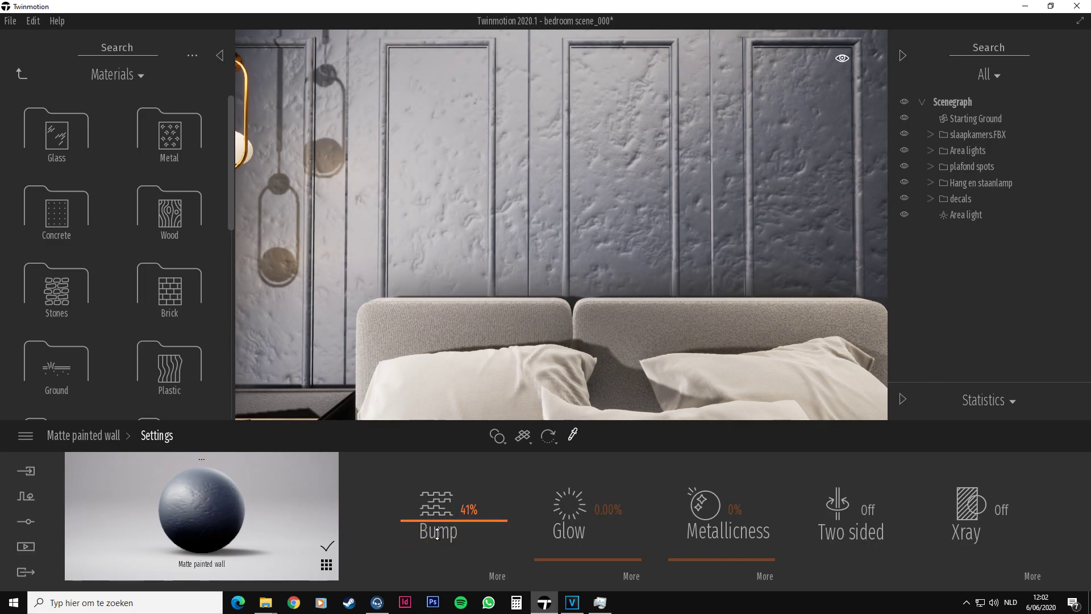
pyautogui.click(103, 437)
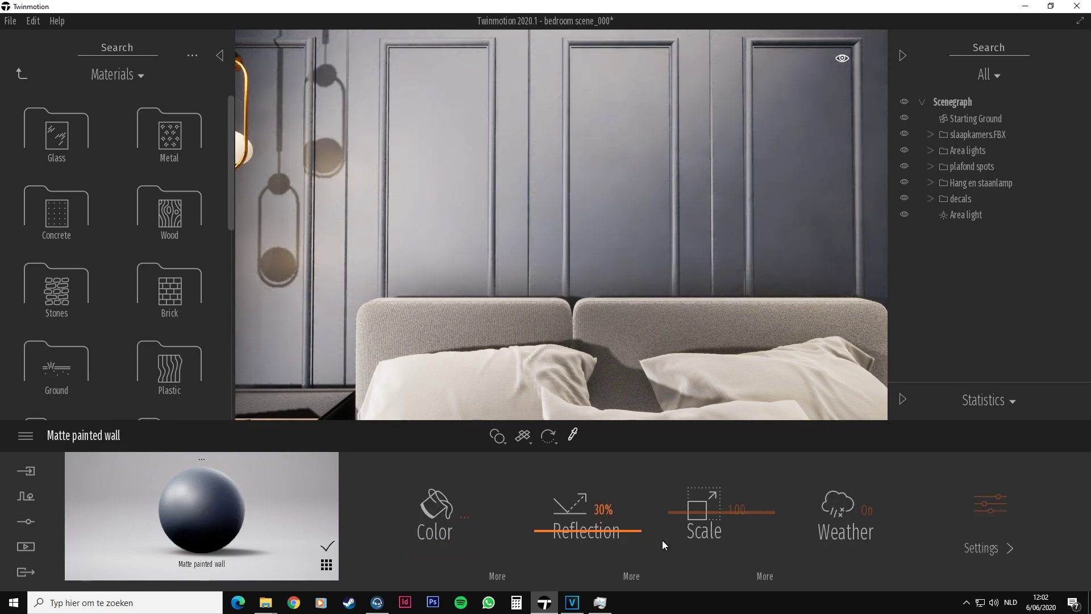
# Compare the dark wall panelling with its grunge lowered to 0%, and re-enter the grunge value
pyautogui.click(498, 580)
pyautogui.moveTo(848, 588); pyautogui.dragTo(847, 590)
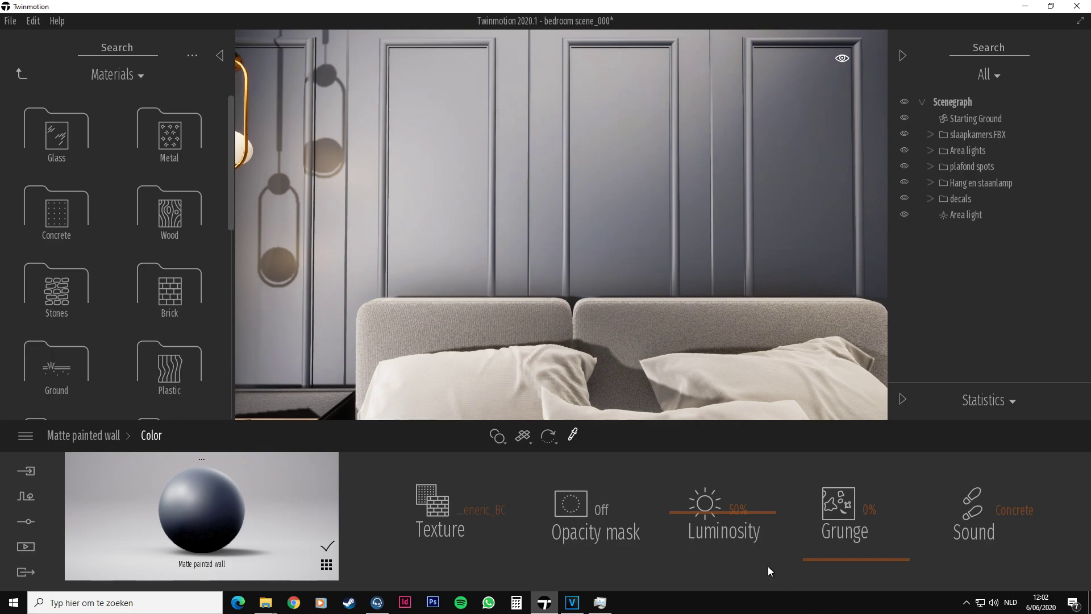
pyautogui.scroll(-5, 630, 340)
pyautogui.scroll(3, 609, 330)
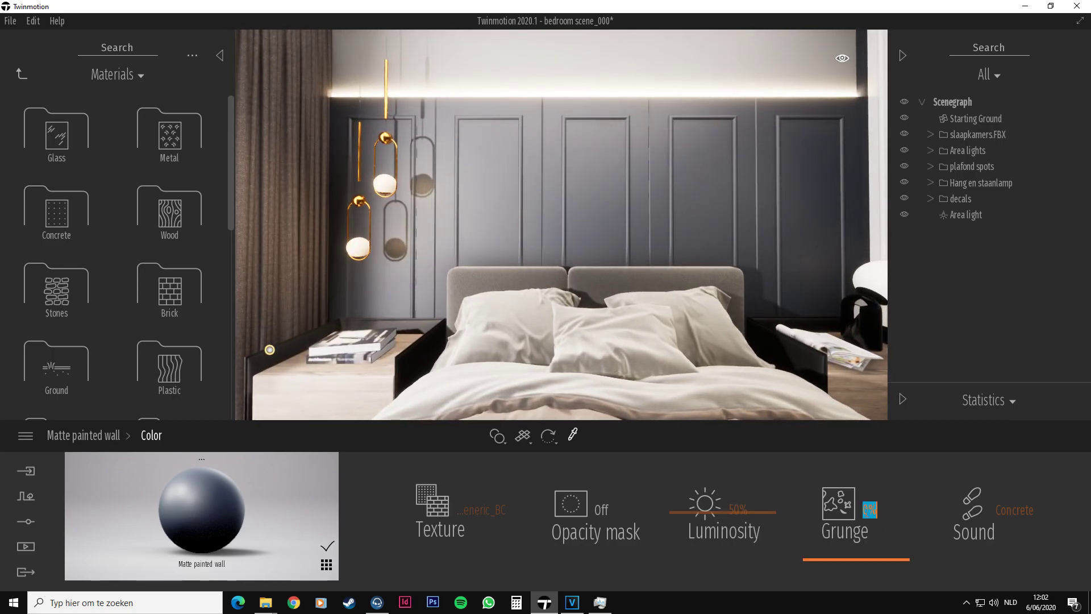
pyautogui.press('Return')
pyautogui.click(106, 436)
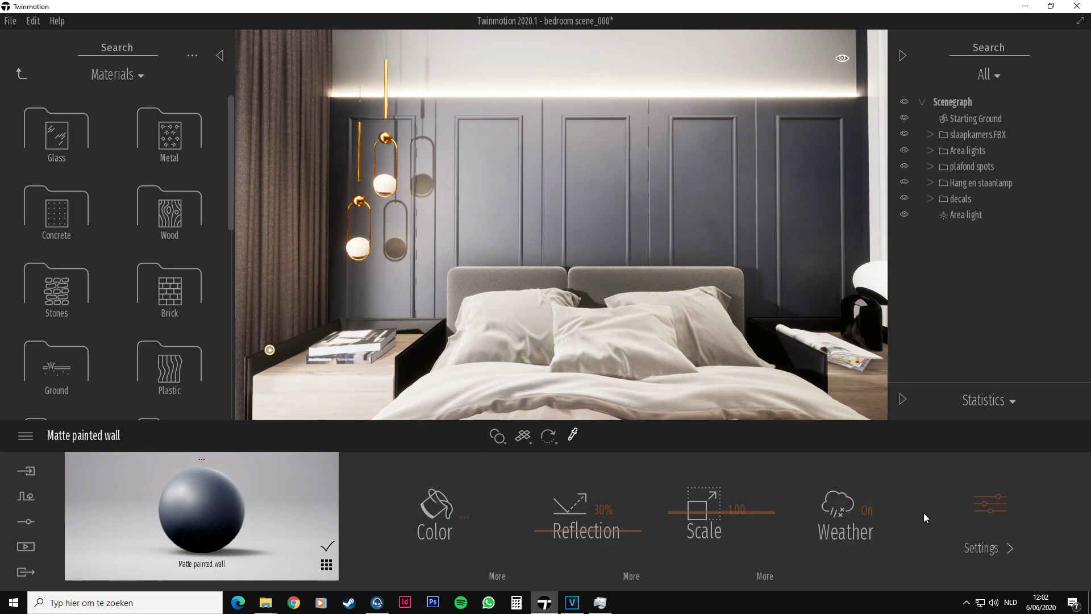
# Set the dark Matte painted wall material's bump to 3%
pyautogui.click(987, 508)
pyautogui.write('3')
pyautogui.press('Return')
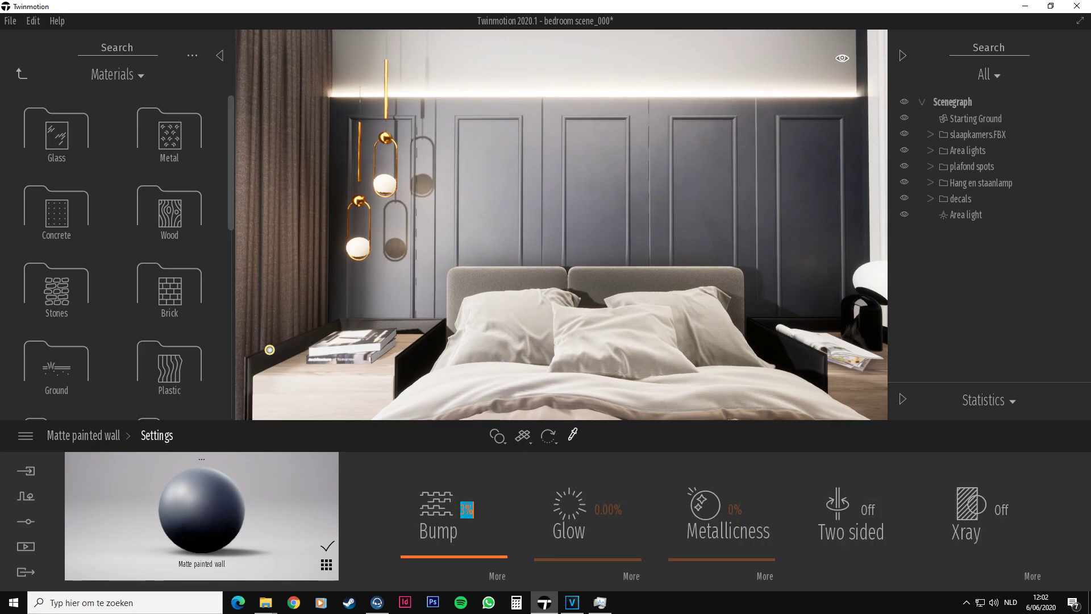
# Sample the duvet's Carpet velvet 02 material, try different tints for its color, and accept a soft pinkish beige
pyautogui.press('s')
pyautogui.moveTo(516, 290); pyautogui.dragTo(516, 295, button='right')
pyautogui.press('w')
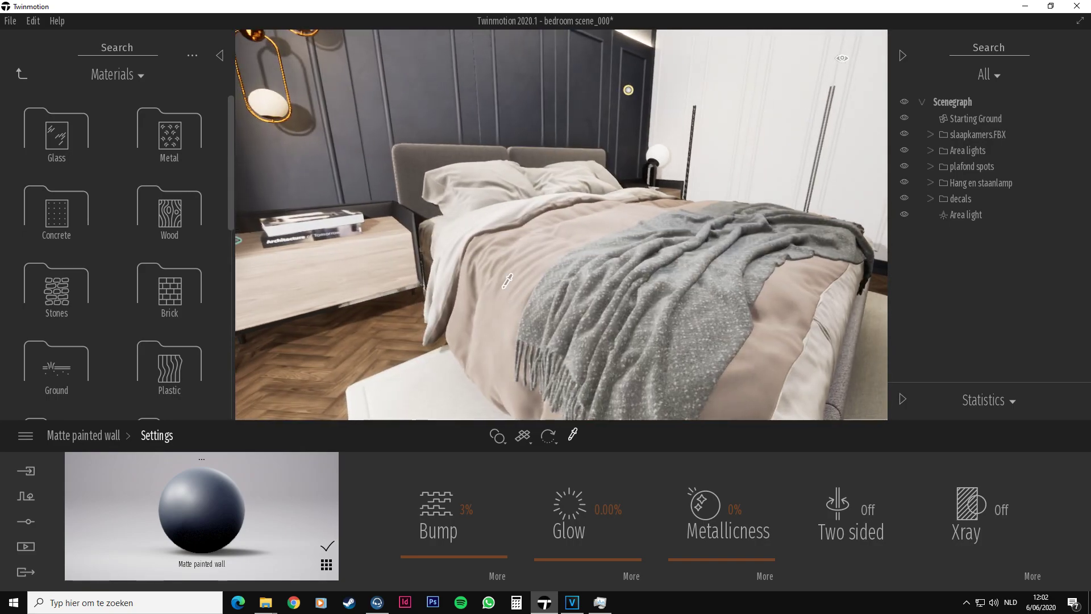
pyautogui.click(494, 272)
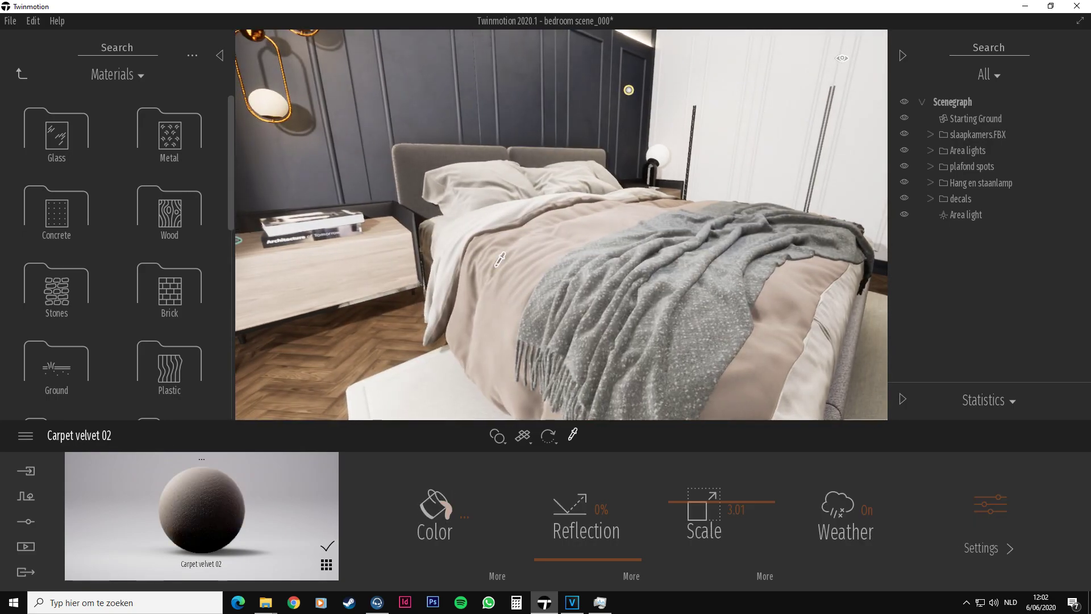
pyautogui.click(438, 505)
pyautogui.moveTo(531, 174); pyautogui.dragTo(929, 178)
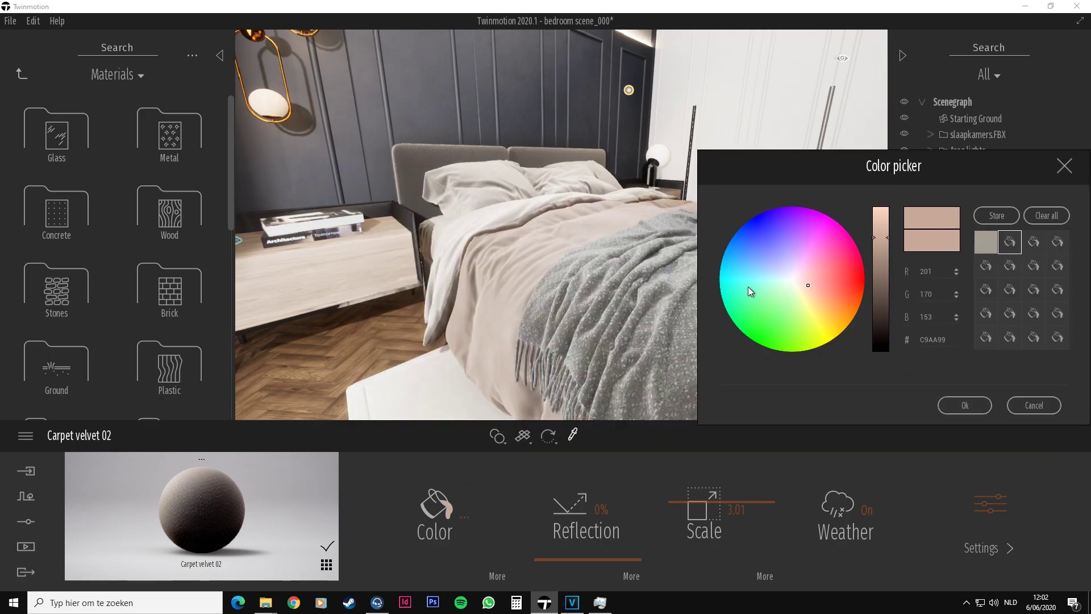
pyautogui.moveTo(746, 287)
pyautogui.mouseDown()
pyautogui.moveTo(775, 314)
pyautogui.moveTo(819, 281)
pyautogui.moveTo(818, 250)
pyautogui.moveTo(818, 290)
pyautogui.moveTo(808, 283)
pyautogui.mouseUp()
pyautogui.click(959, 403)
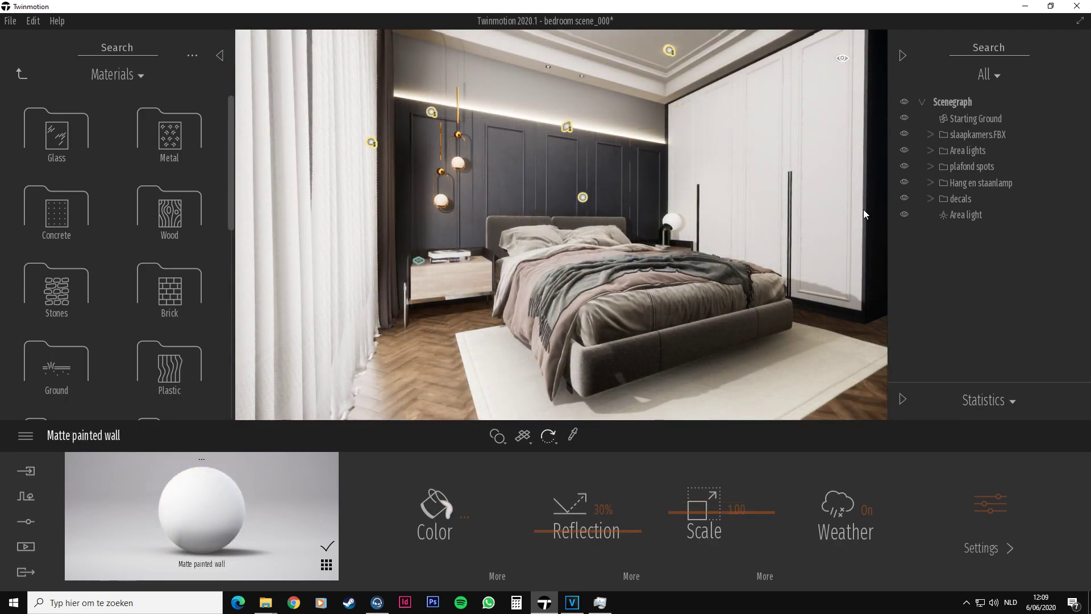
# Toggle the decals group's visibility to compare the room with and without shadow decals, and expand the group's contents
pyautogui.click(959, 197)
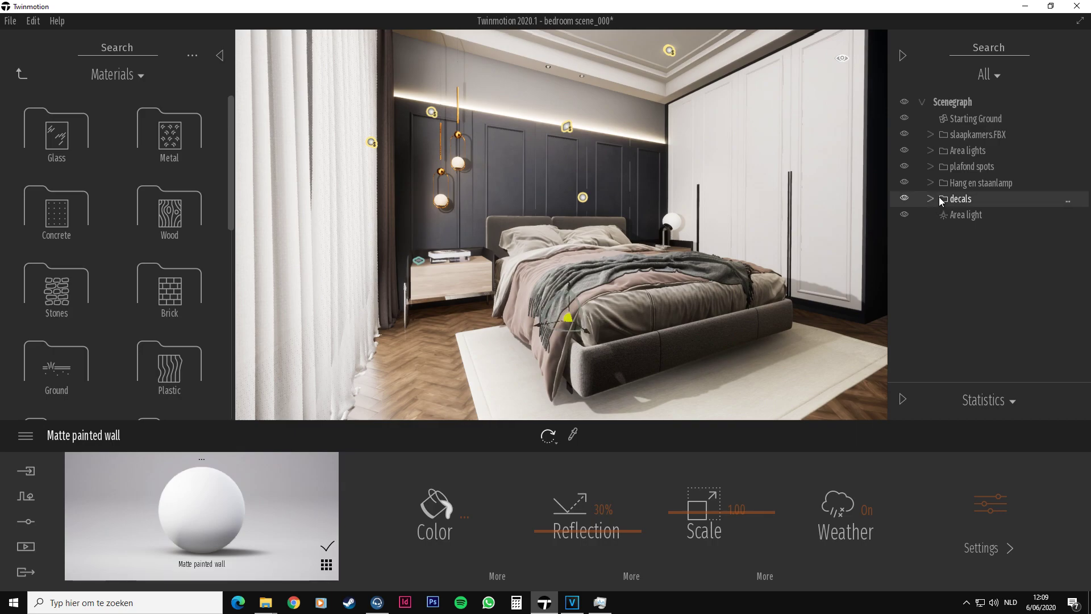
pyautogui.click(904, 198)
pyautogui.click(904, 198)
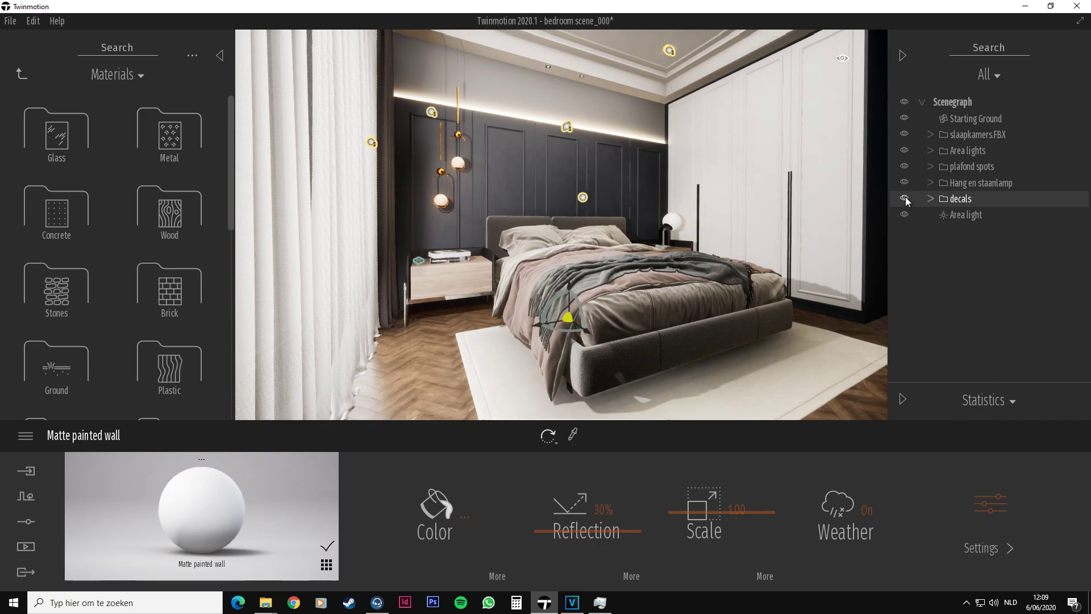
pyautogui.click(905, 198)
pyautogui.click(905, 197)
pyautogui.click(931, 199)
pyautogui.scroll(-3, 952, 247)
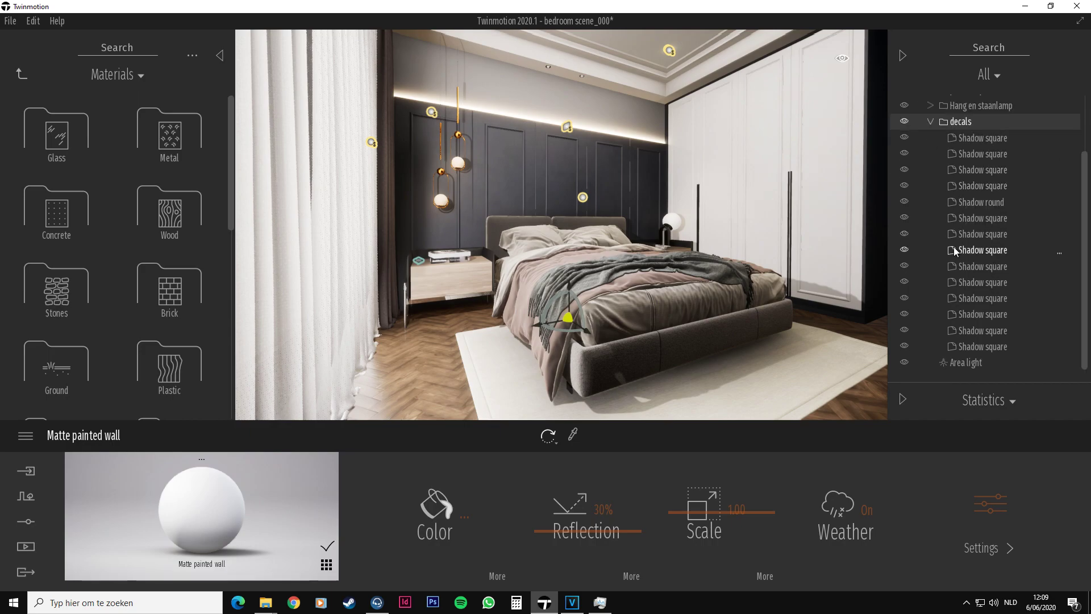
pyautogui.click(904, 121)
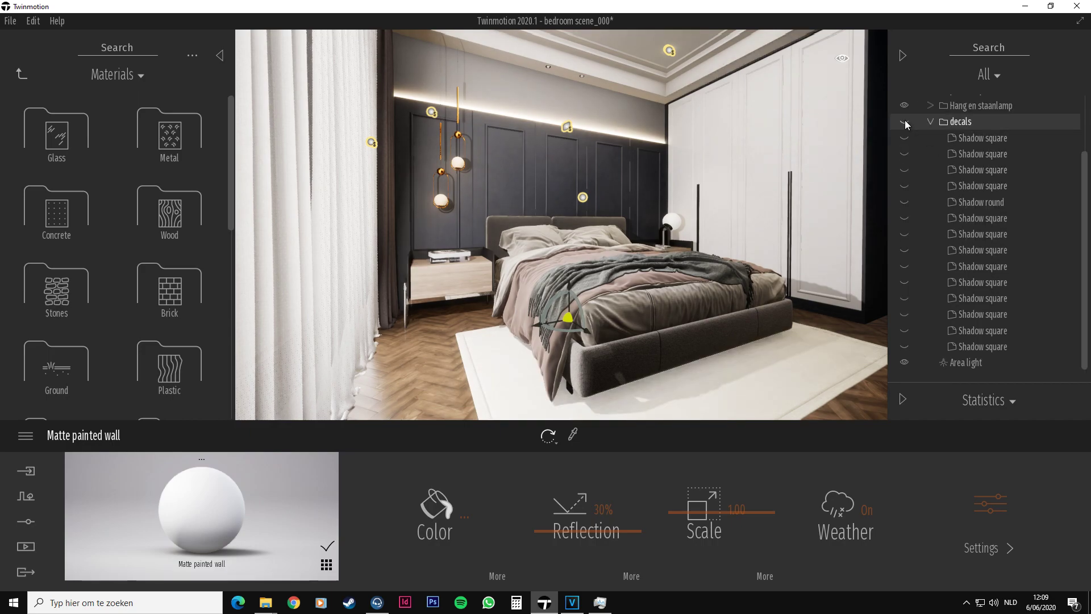
pyautogui.click(904, 122)
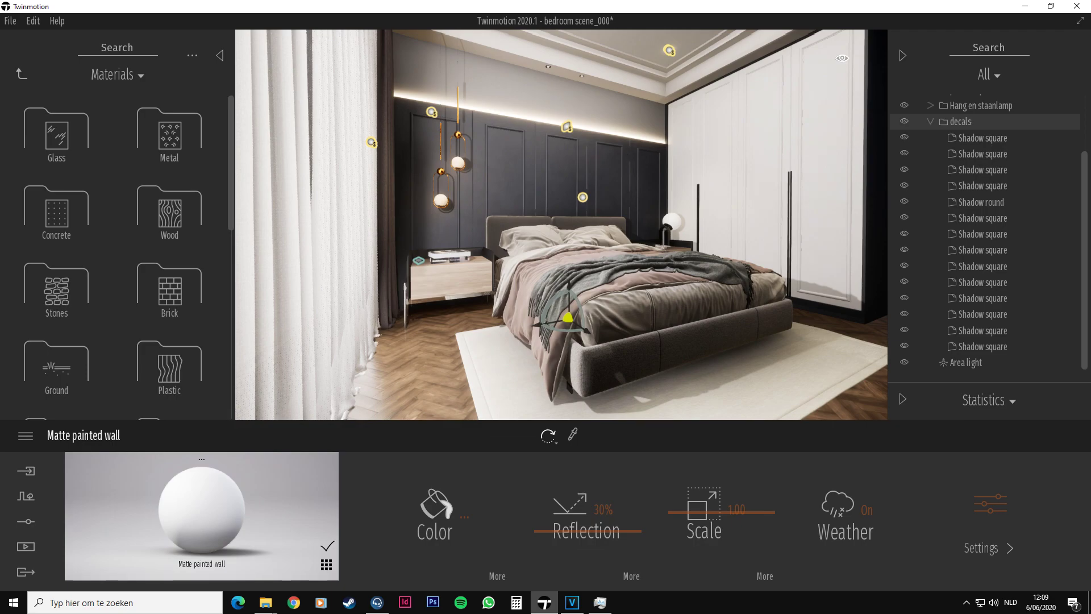
# Compare the decals' effect from the opposite side of the bed by hiding and showing the decals group again
pyautogui.keyDown('shift'); pyautogui.moveTo(738, 228); pyautogui.dragTo(454, 224, button='middle'); pyautogui.keyUp('shift')
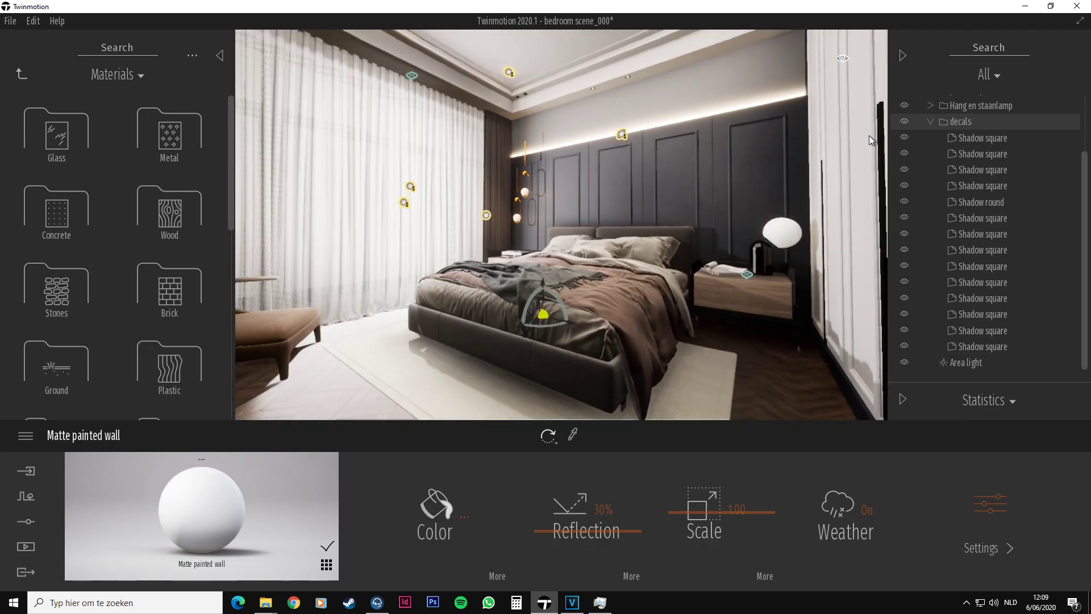
pyautogui.click(904, 121)
pyautogui.click(904, 122)
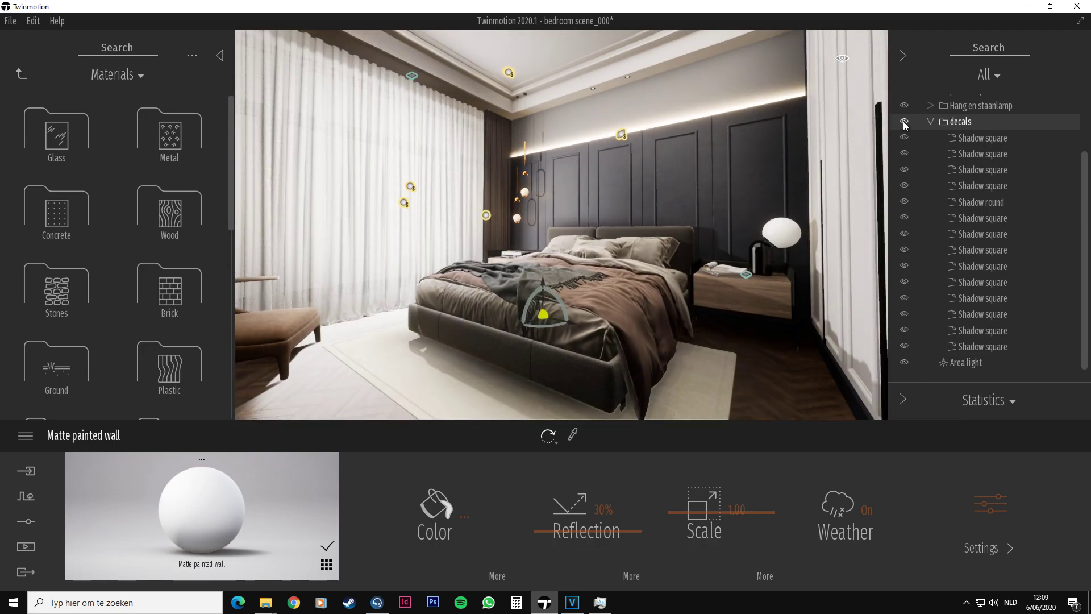
pyautogui.click(904, 122)
pyautogui.click(904, 122)
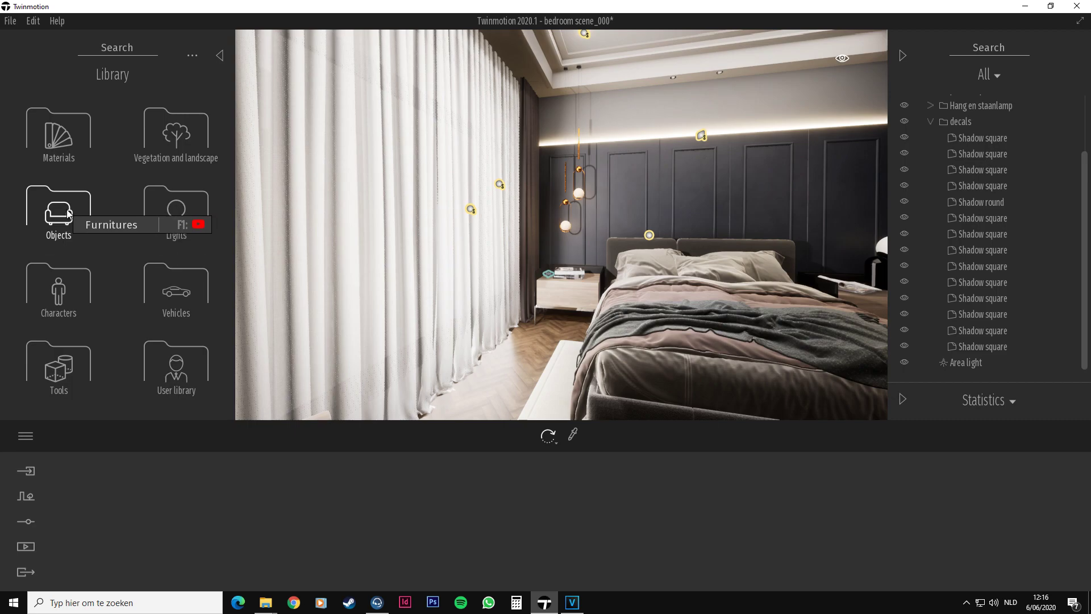
# Place a Shadow square decal from the library's decals on the floor between the curtains and the bed
pyautogui.click(59, 214)
pyautogui.click(172, 223)
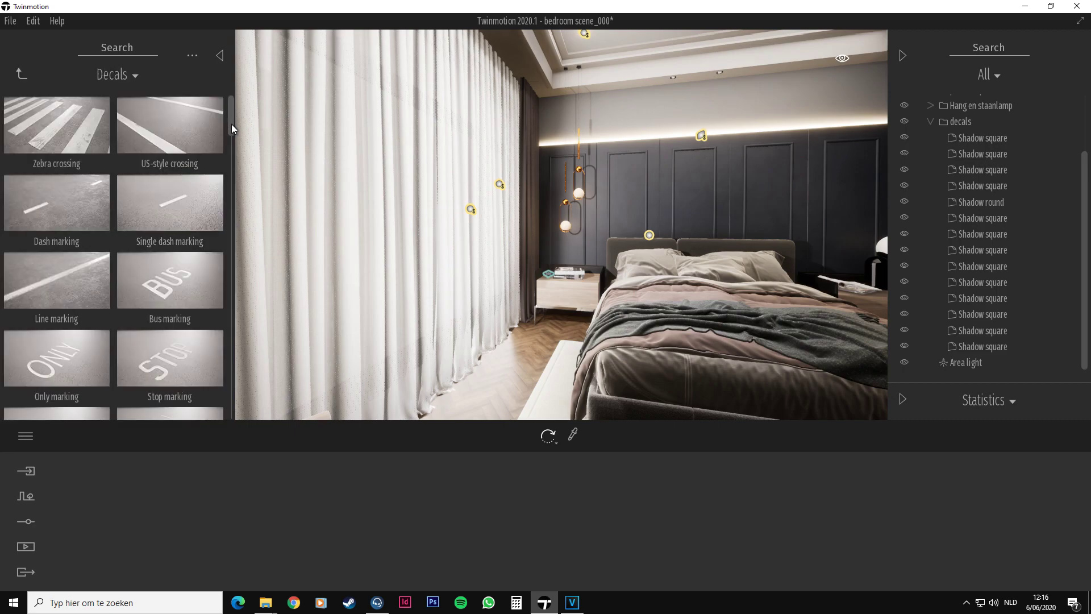
pyautogui.scroll(-10, 230, 124)
pyautogui.scroll(-6, 218, 392)
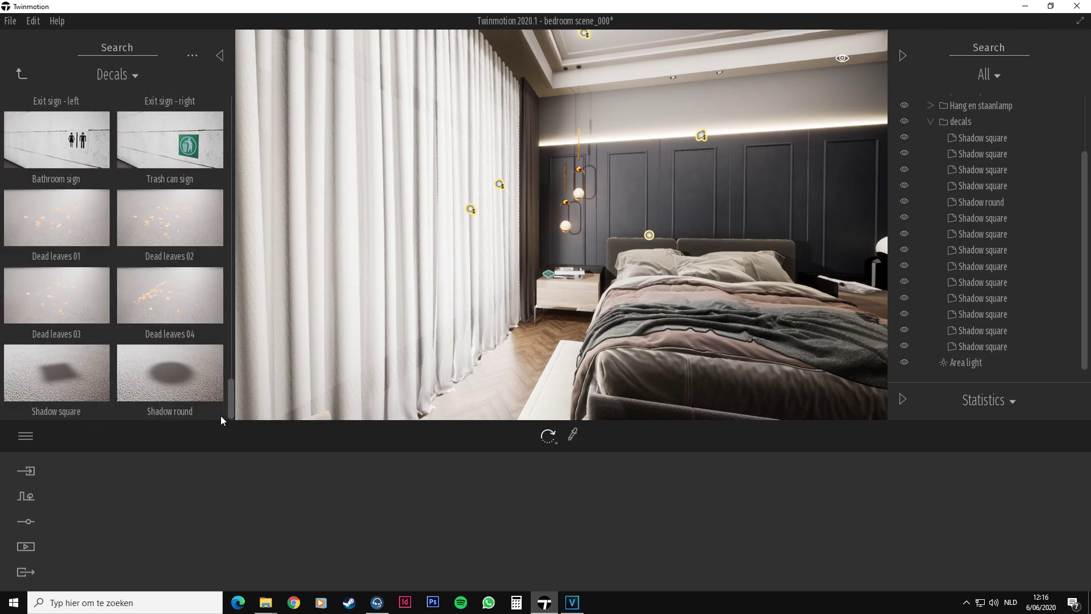
pyautogui.moveTo(165, 372); pyautogui.dragTo(525, 369)
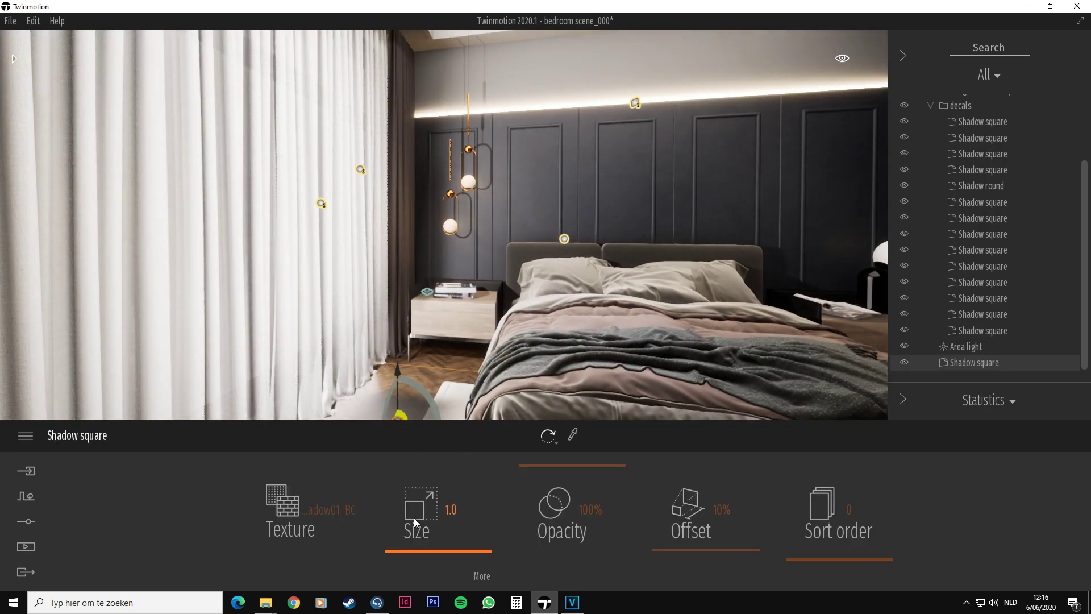
# Set the new shadow decal's opacity to 96% and its offset to 17%
pyautogui.moveTo(468, 352); pyautogui.dragTo(466, 387, button='right')
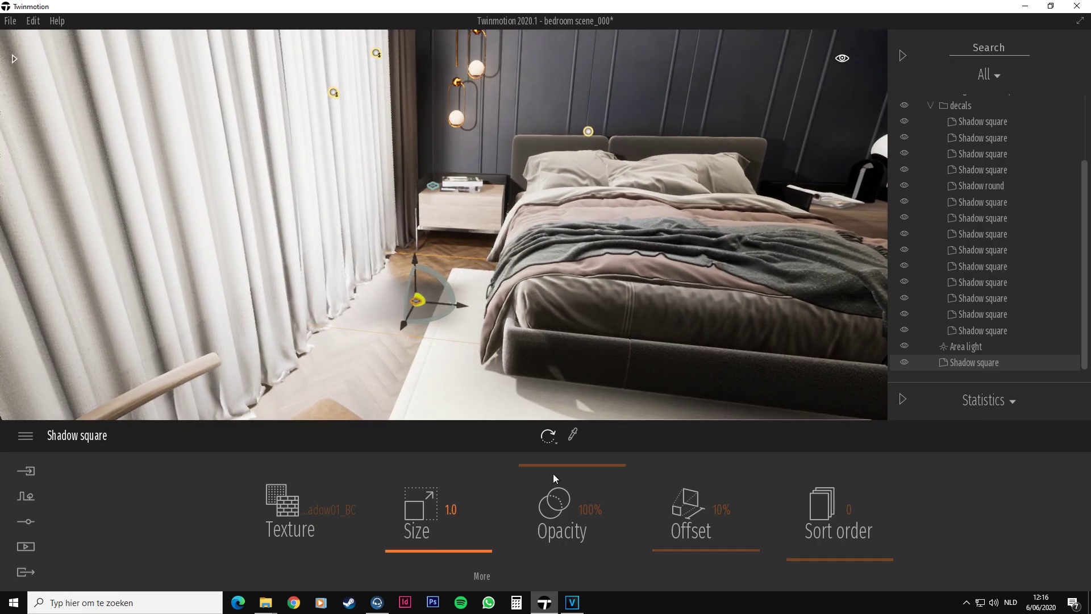
pyautogui.moveTo(555, 478); pyautogui.dragTo(557, 465)
pyautogui.moveTo(714, 550)
pyautogui.mouseDown()
pyautogui.moveTo(710, 517)
pyautogui.moveTo(710, 545)
pyautogui.mouseUp()
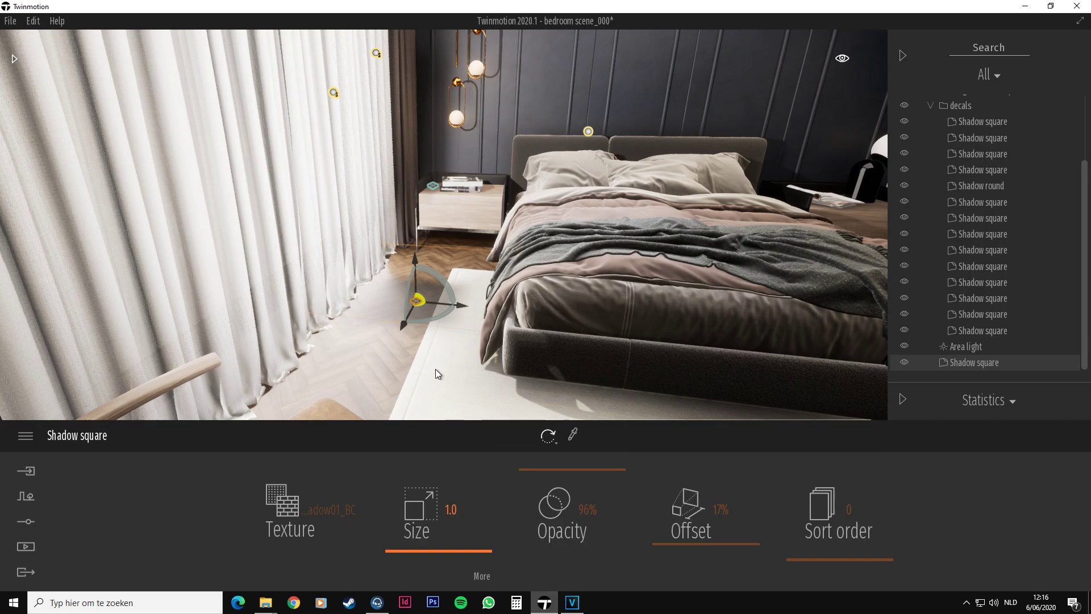
# Move the shadow decal onto the front of the bed frame and reduce its offset to 8%
pyautogui.moveTo(506, 349); pyautogui.dragTo(610, 384)
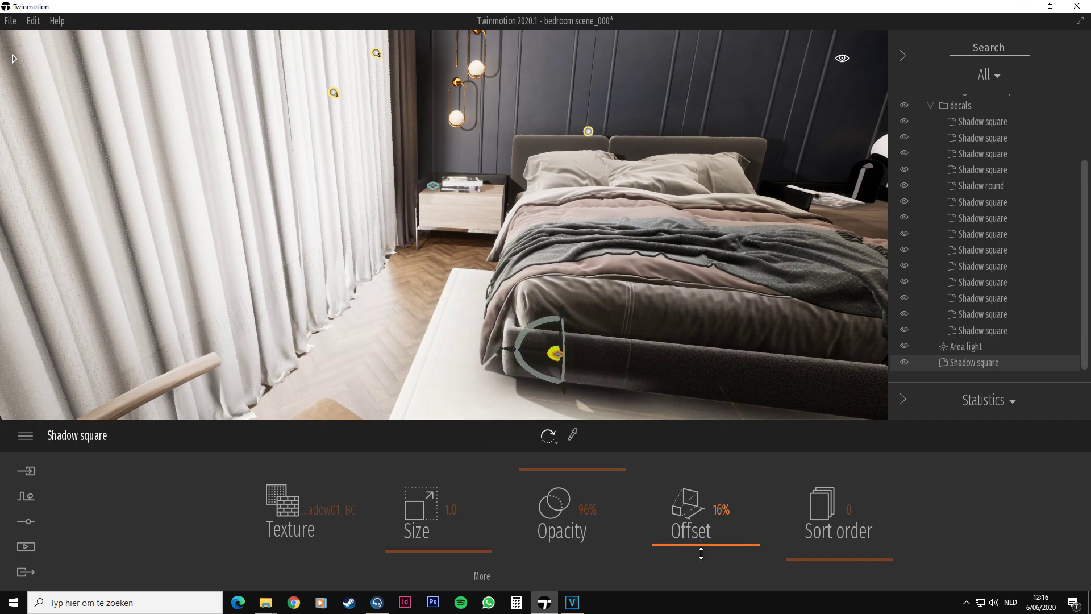
pyautogui.moveTo(700, 553); pyautogui.dragTo(702, 557)
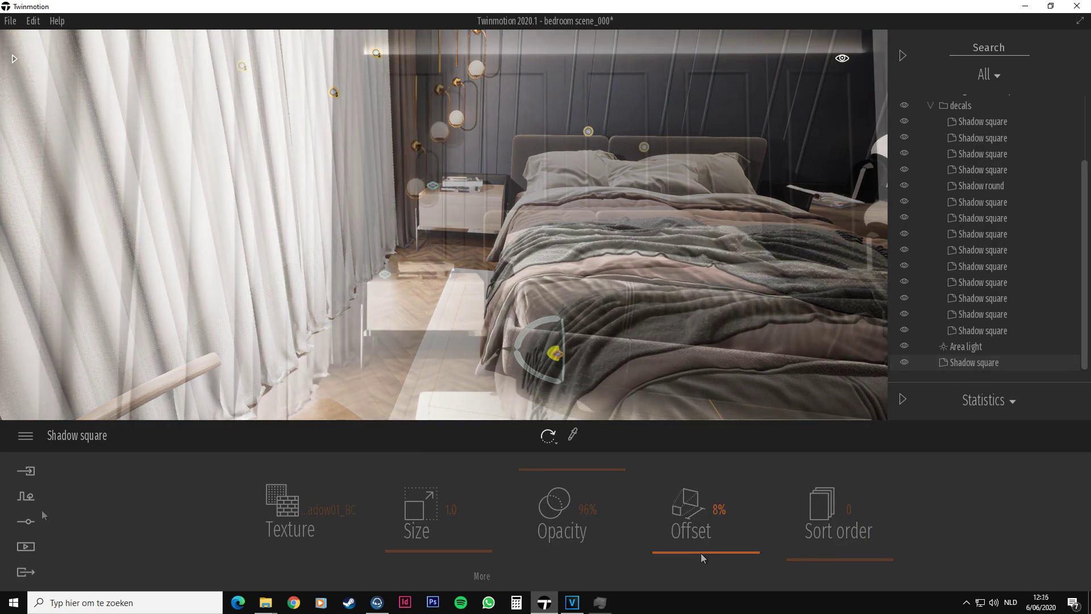
# Open the saved media images and display the two Image3 views of the nightstand and bed for comparison
pyautogui.click(25, 547)
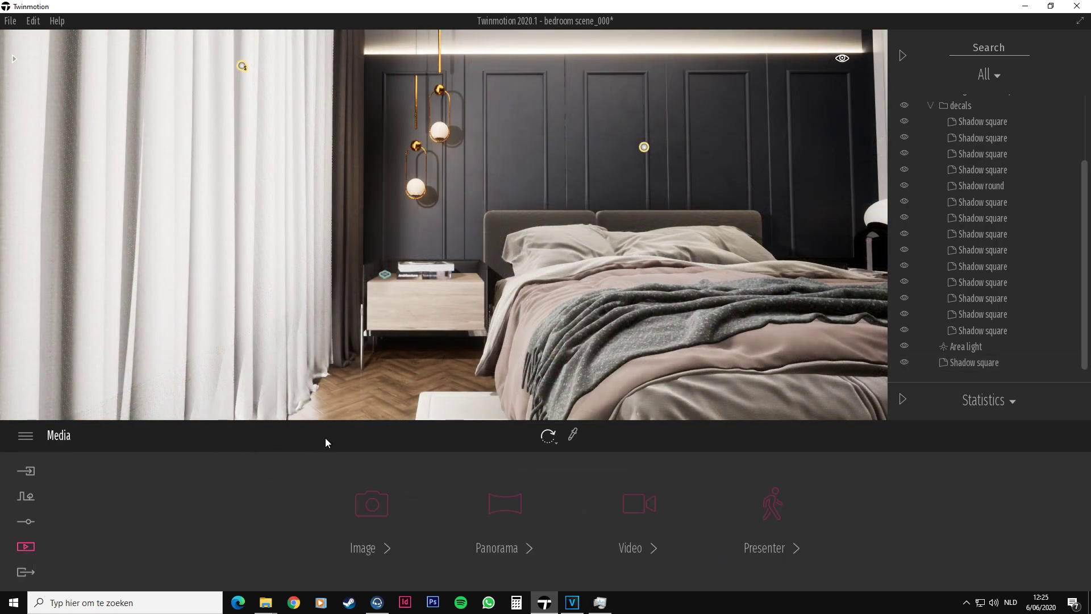
pyautogui.click(370, 504)
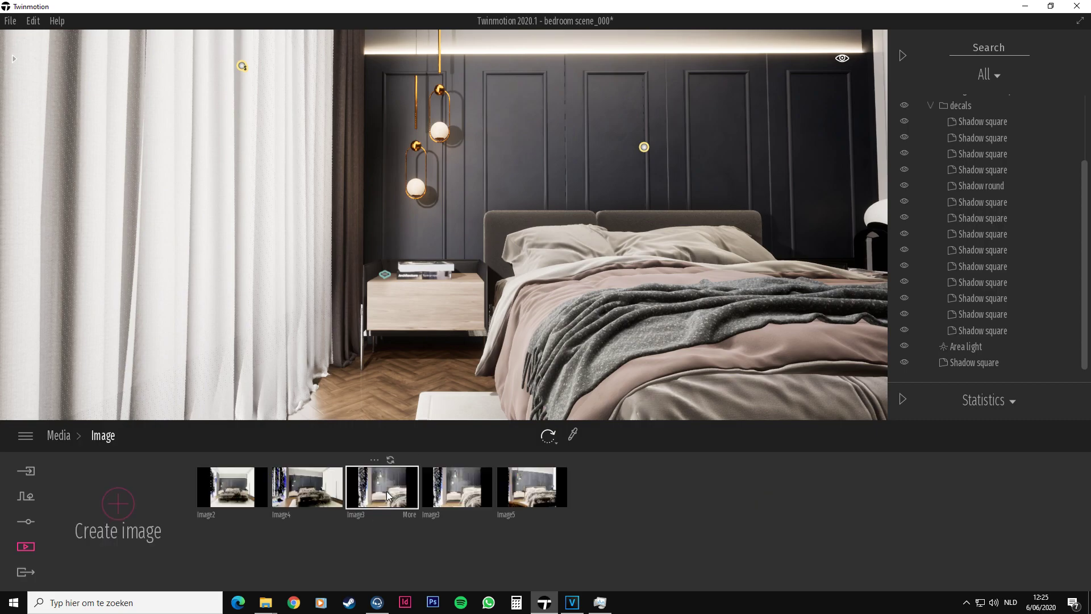
pyautogui.moveTo(388, 496); pyautogui.dragTo(483, 489)
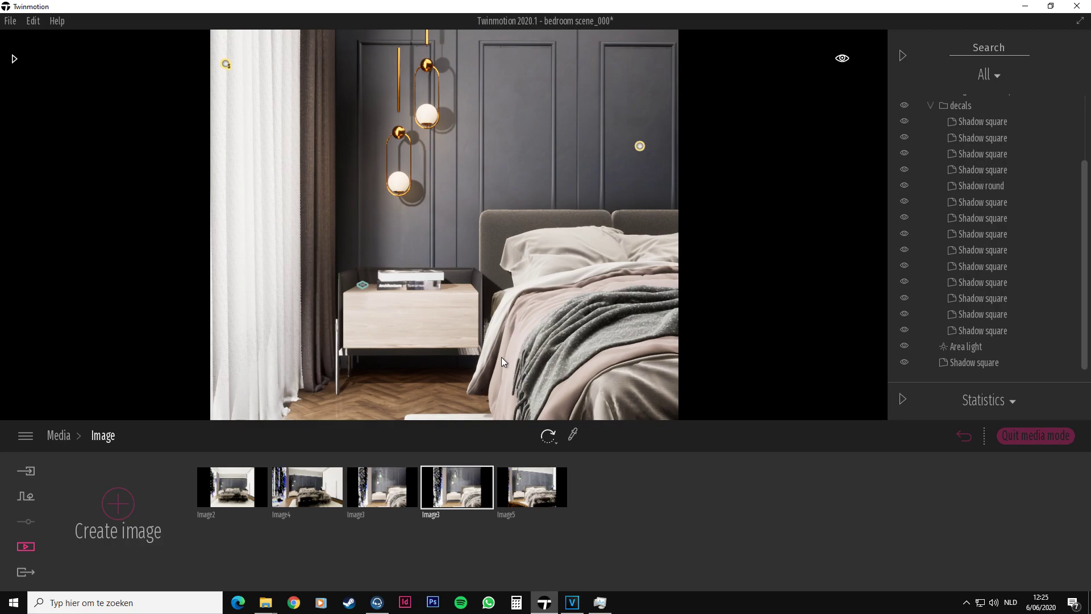
# Compare the first Image3 with screen space reflections (SSR) on and off in its camera's visual effects, and return to the image list
pyautogui.click(392, 487)
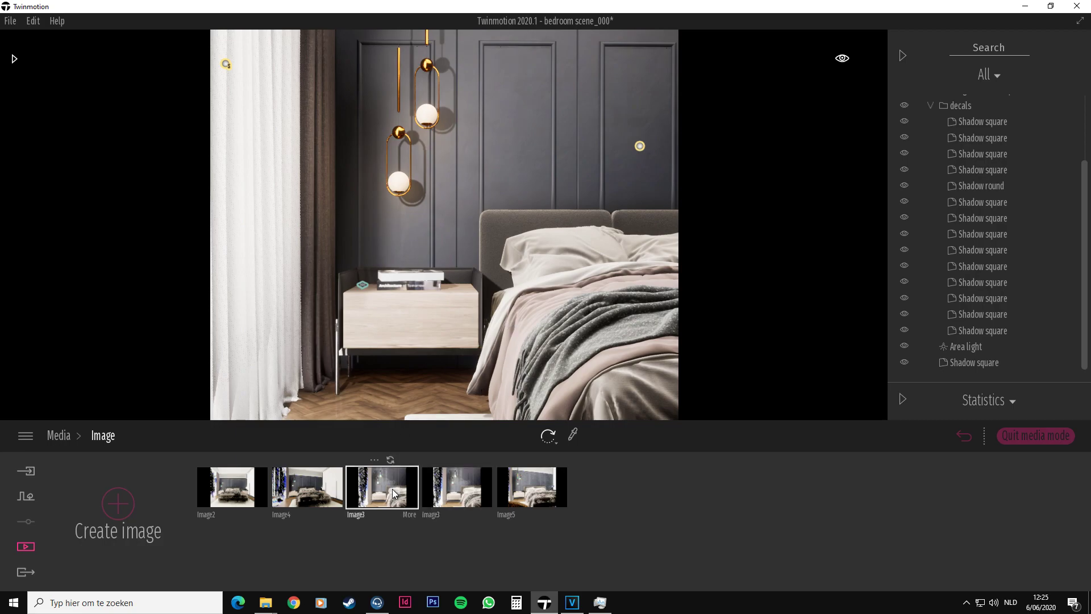
pyautogui.click(411, 514)
pyautogui.click(710, 505)
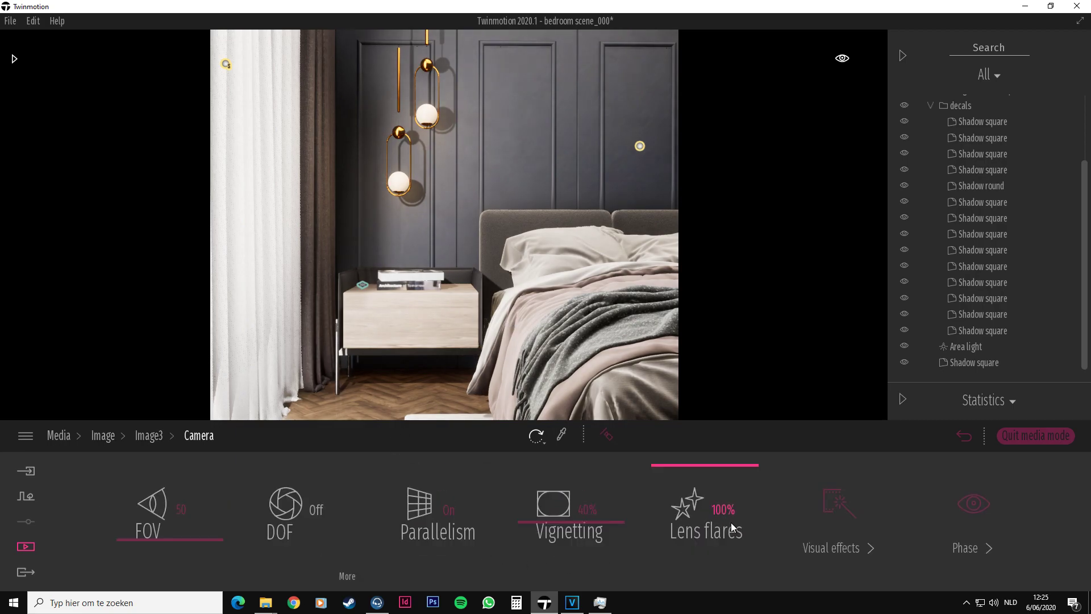
pyautogui.click(839, 507)
pyautogui.click(770, 513)
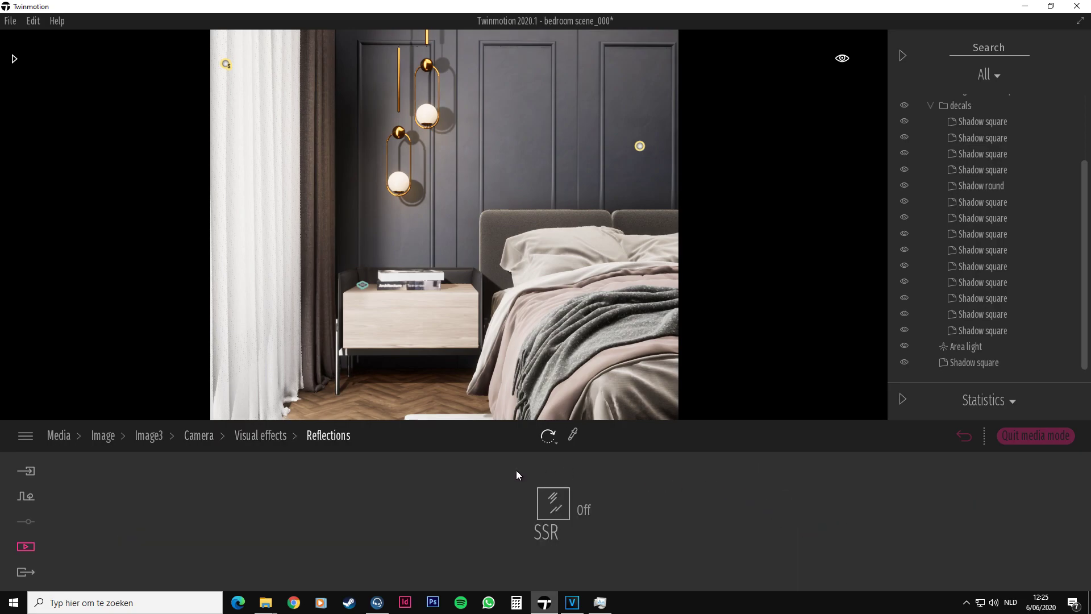
pyautogui.click(557, 511)
pyautogui.click(560, 510)
pyautogui.click(267, 436)
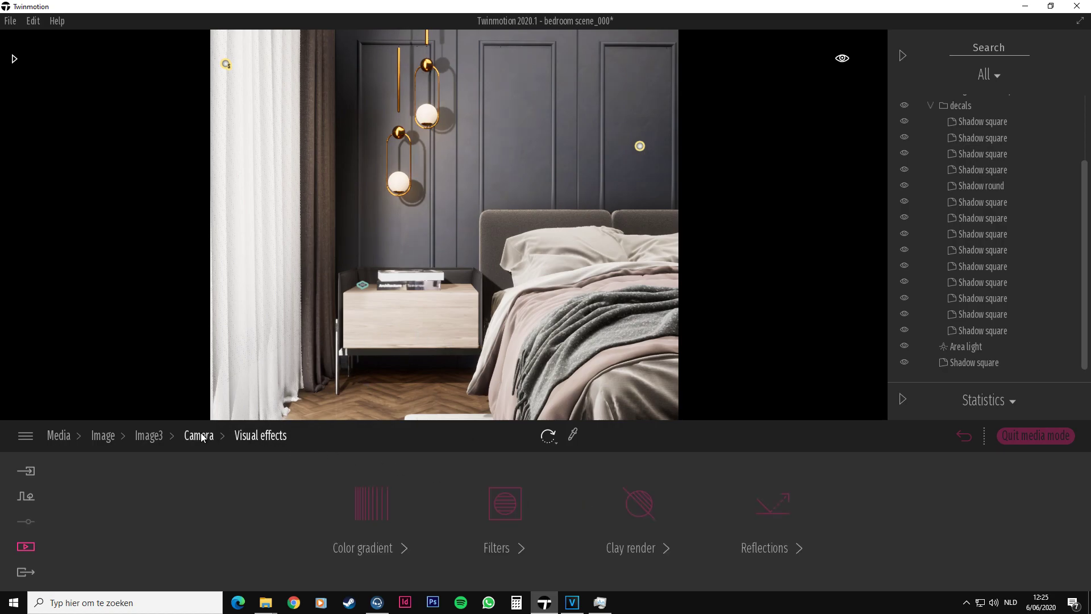
pyautogui.click(202, 436)
pyautogui.click(146, 436)
pyautogui.click(103, 436)
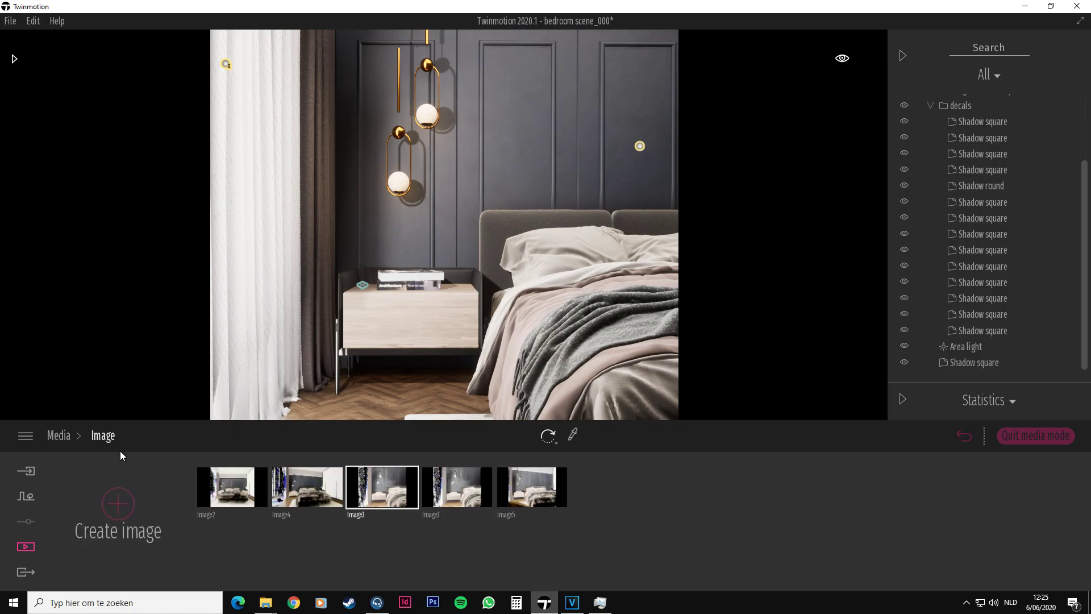
# Check the SSR reflections setting in the second Image3's camera visual effects and return to the image list
pyautogui.click(445, 485)
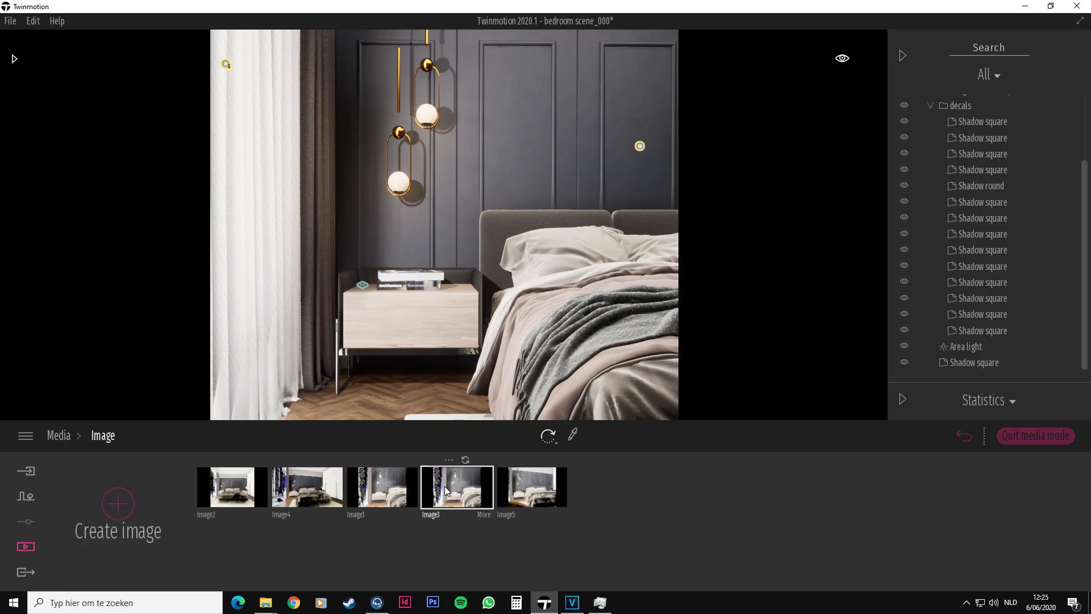
pyautogui.click(484, 515)
pyautogui.click(709, 511)
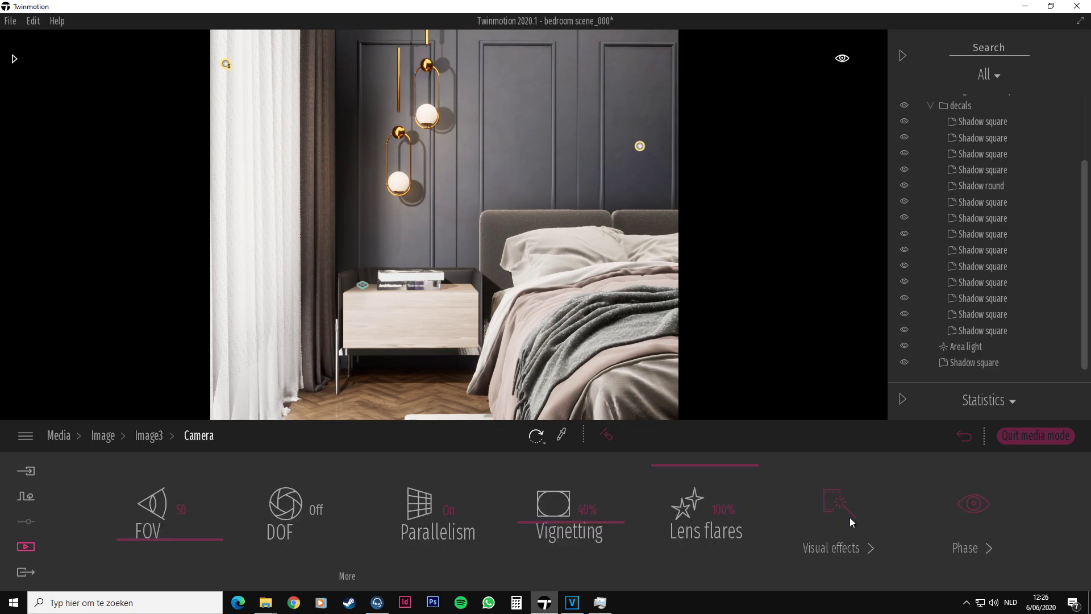
pyautogui.click(847, 506)
pyautogui.click(783, 505)
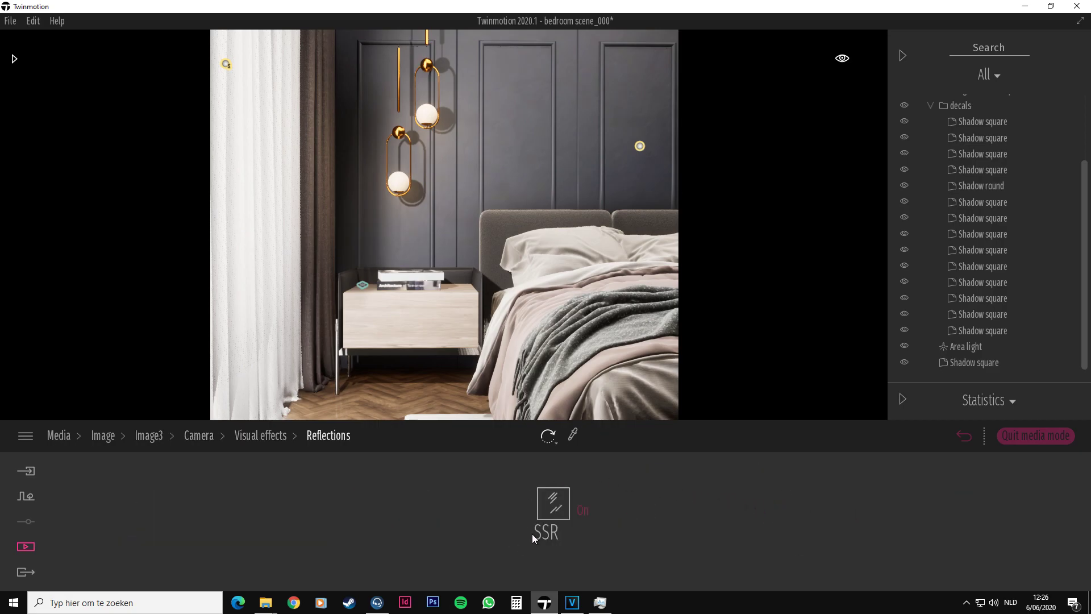
pyautogui.click(230, 435)
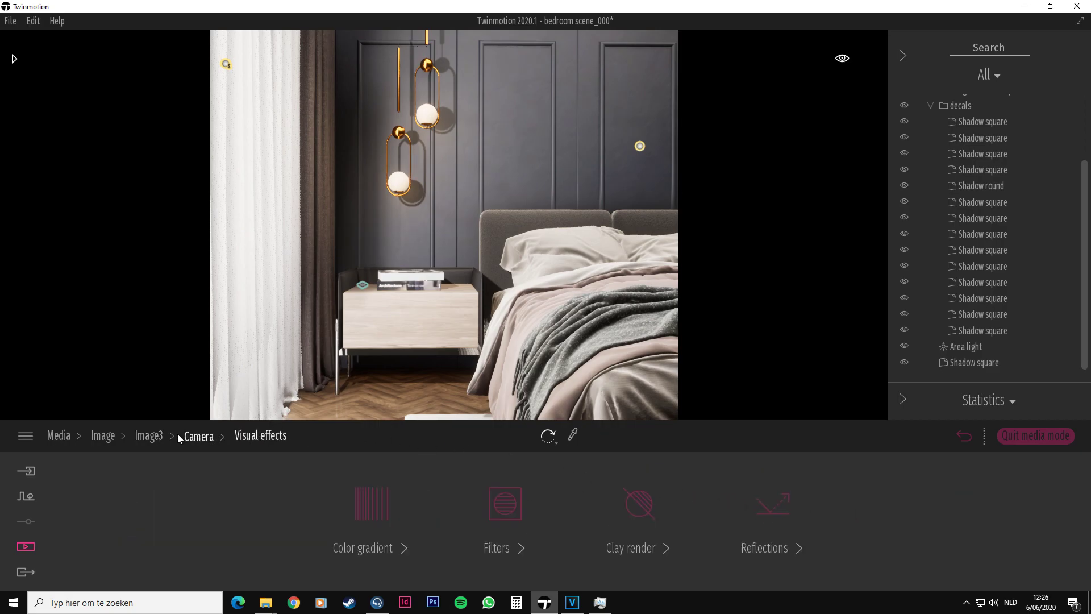
pyautogui.click(199, 435)
pyautogui.click(103, 435)
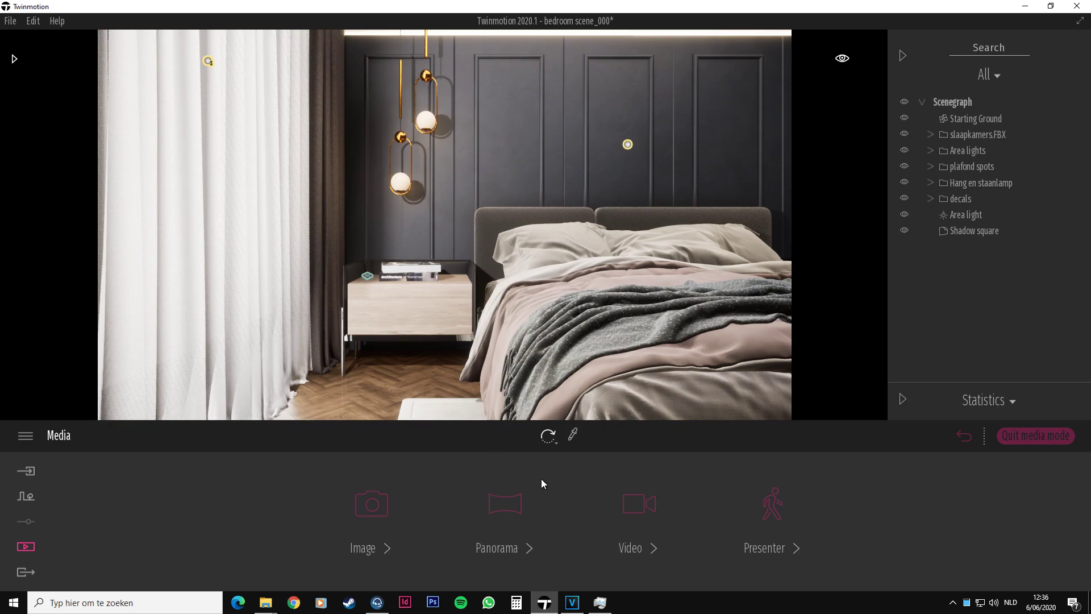
# Open the saved videos and view the keyframes of Video5 and Video7
pyautogui.click(626, 500)
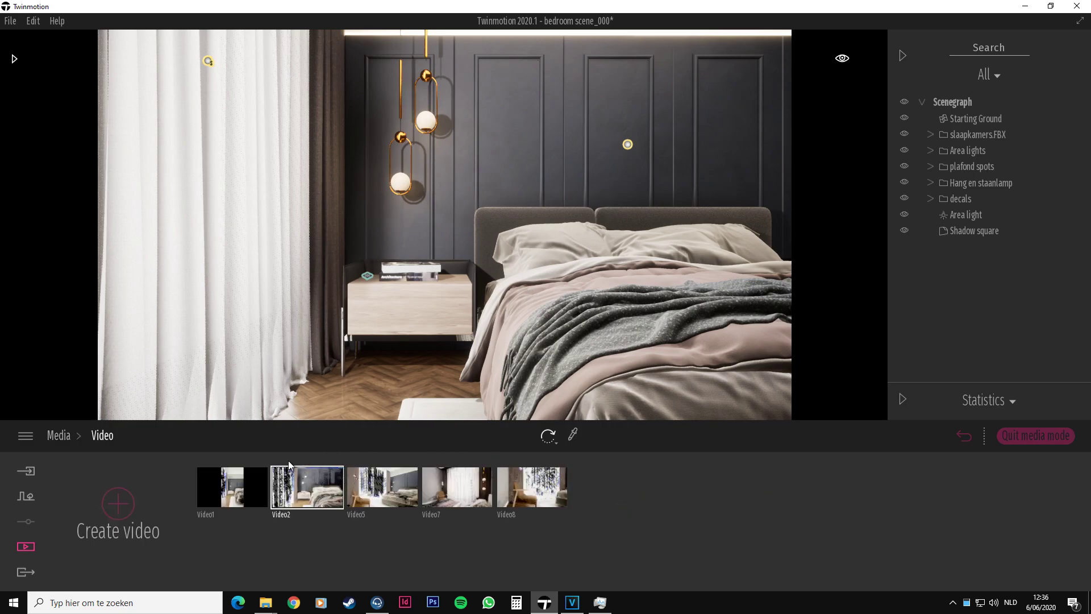
pyautogui.click(374, 503)
pyautogui.click(105, 436)
pyautogui.click(433, 493)
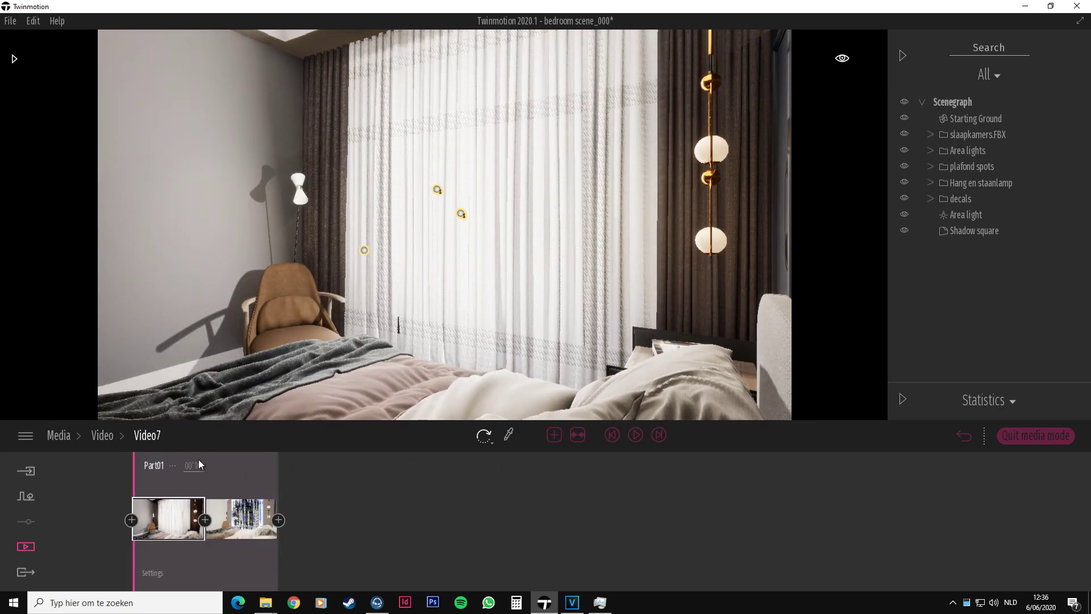
pyautogui.click(103, 435)
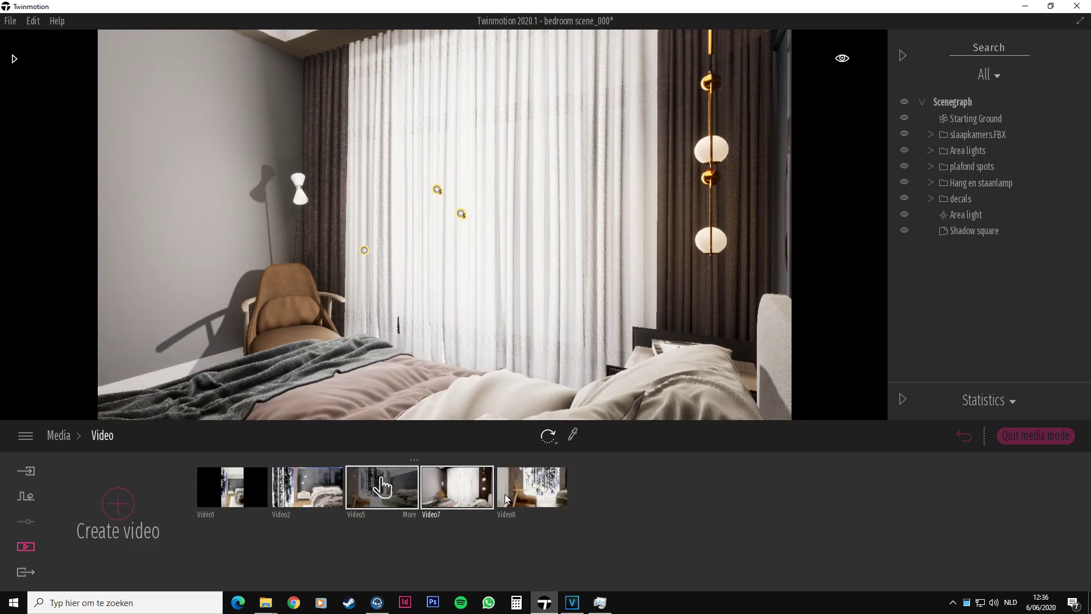
# Review the keyframes of Video2 in Part01, Part02 and Part03, and return to the video list
pyautogui.click(295, 496)
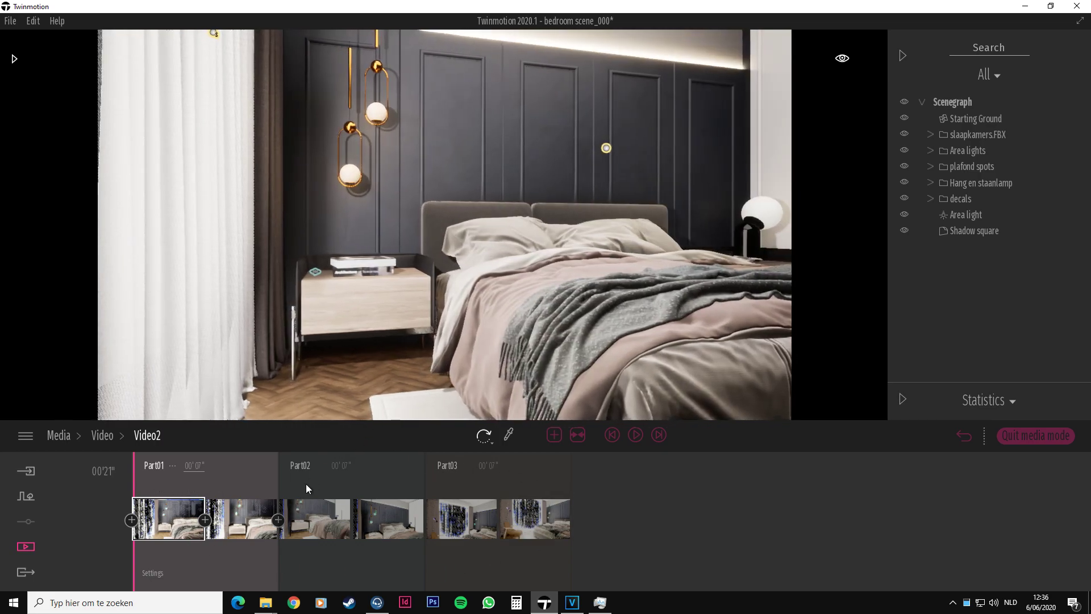
pyautogui.click(329, 519)
pyautogui.click(466, 529)
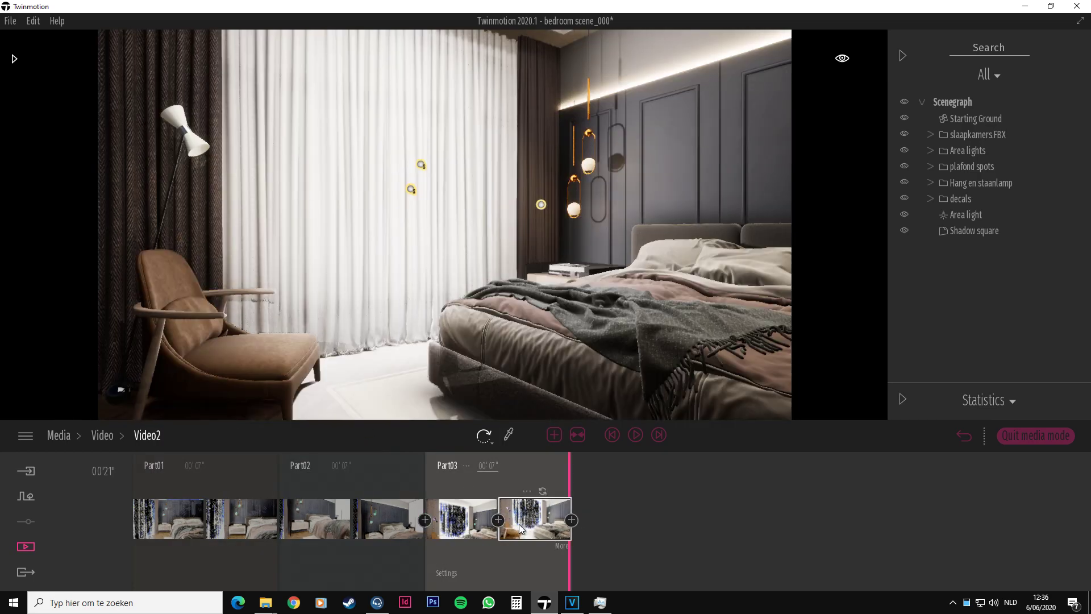
pyautogui.click(106, 435)
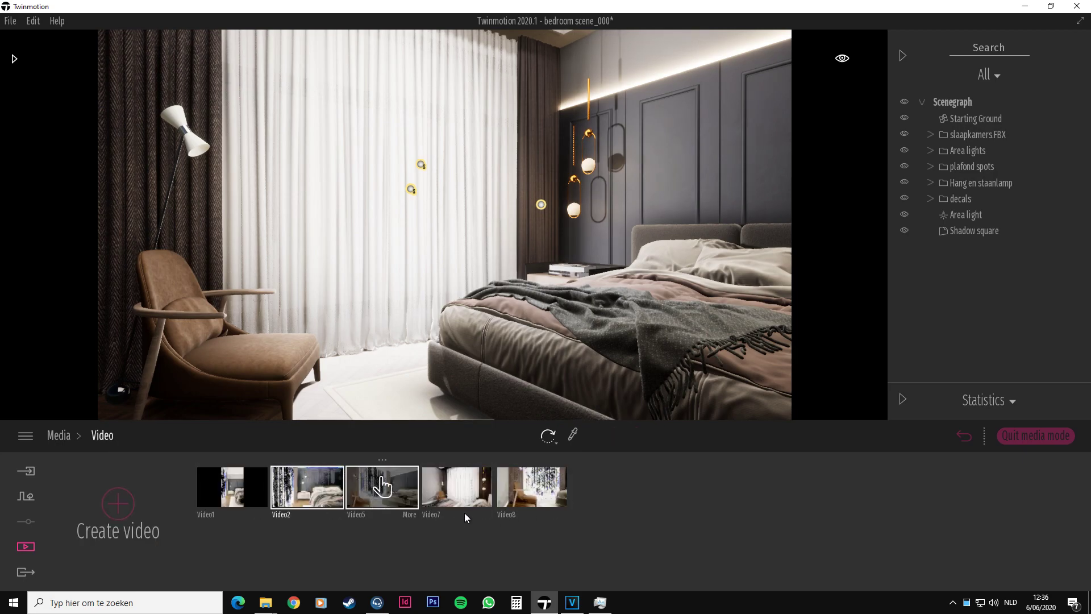
pyautogui.click(323, 496)
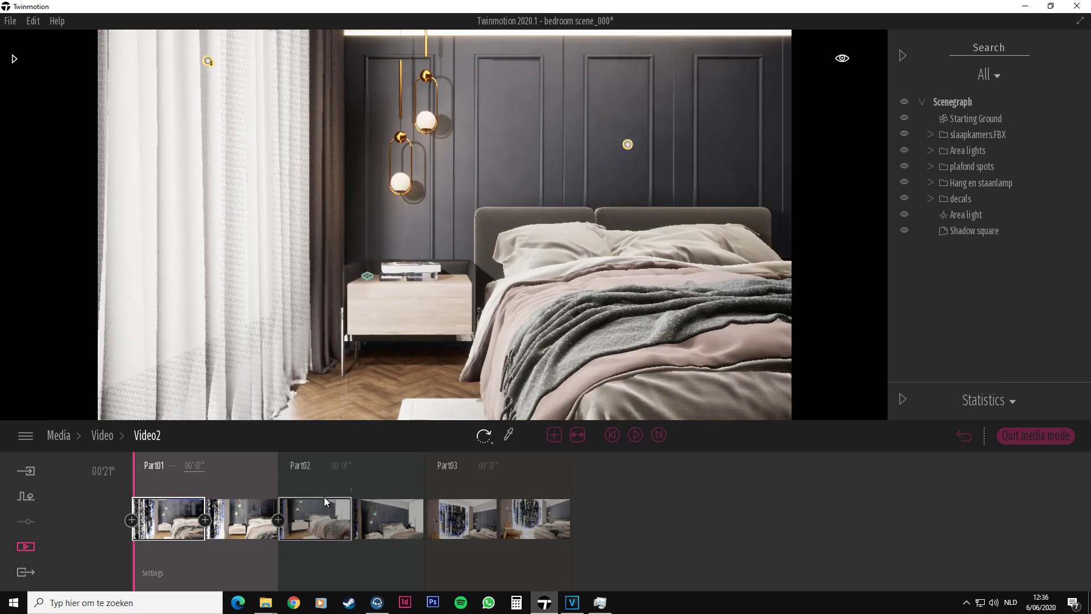
pyautogui.click(104, 436)
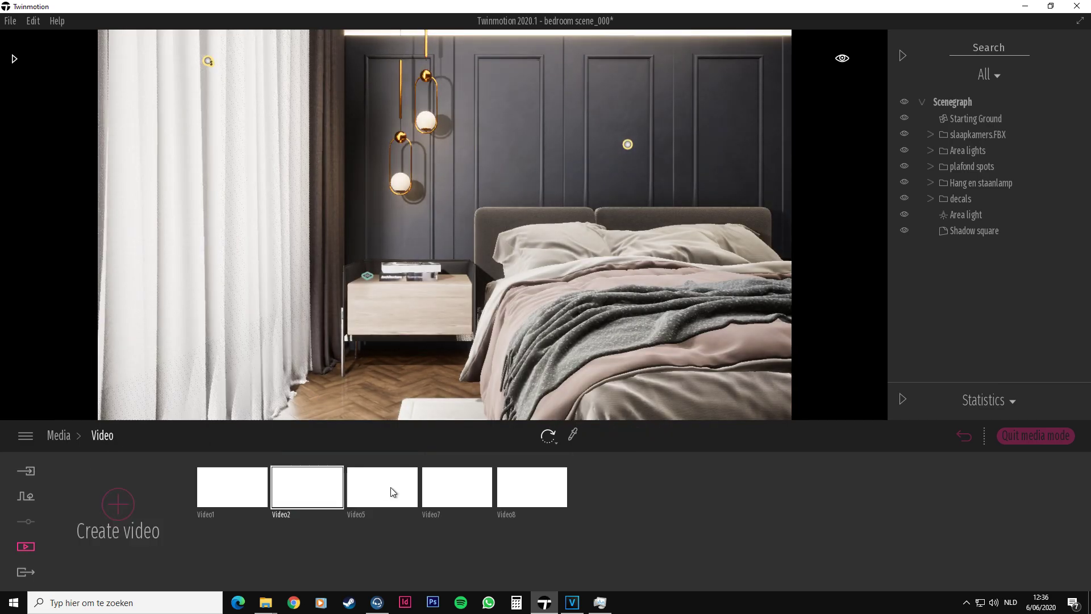
# Add a second part to Video5, give it another keyframe from an adjusted camera angle on the curtains and bed, and preview it
pyautogui.click(398, 500)
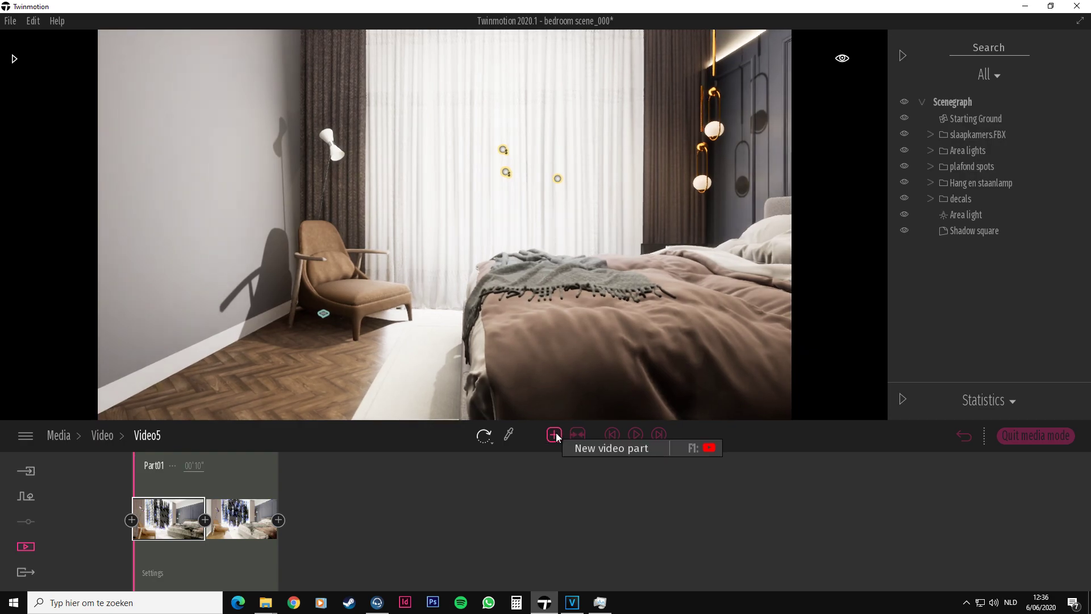
pyautogui.click(554, 435)
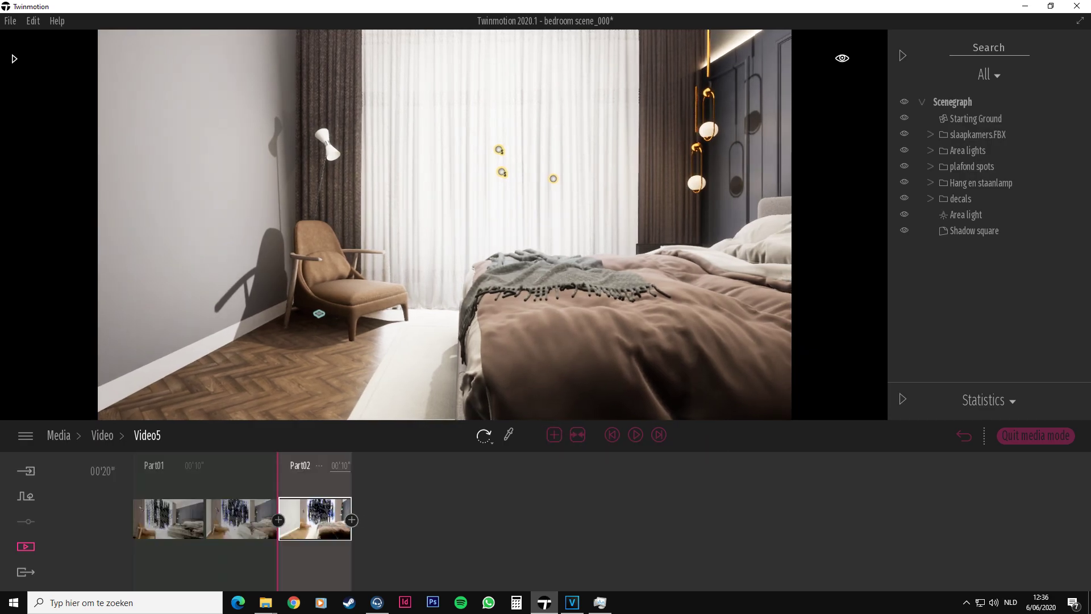
pyautogui.press('q')
pyautogui.press('e')
pyautogui.moveTo(559, 315); pyautogui.dragTo(589, 216, button='right')
pyautogui.click(351, 520)
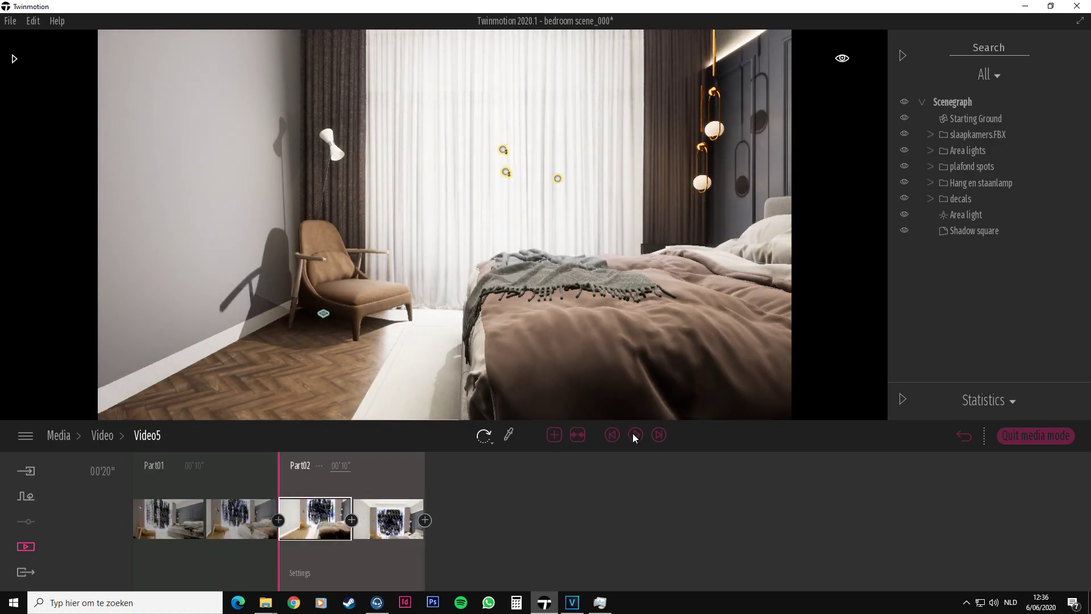
pyautogui.click(635, 435)
pyautogui.click(102, 435)
# Select Video5, Video7 and Video8 as the videos to export
pyautogui.click(25, 572)
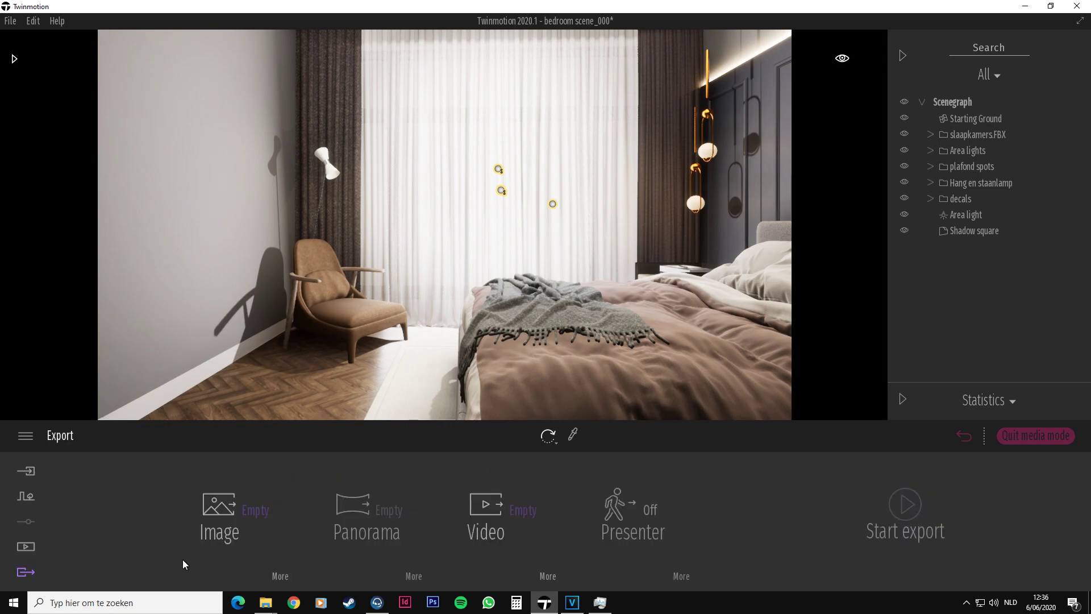
pyautogui.click(492, 511)
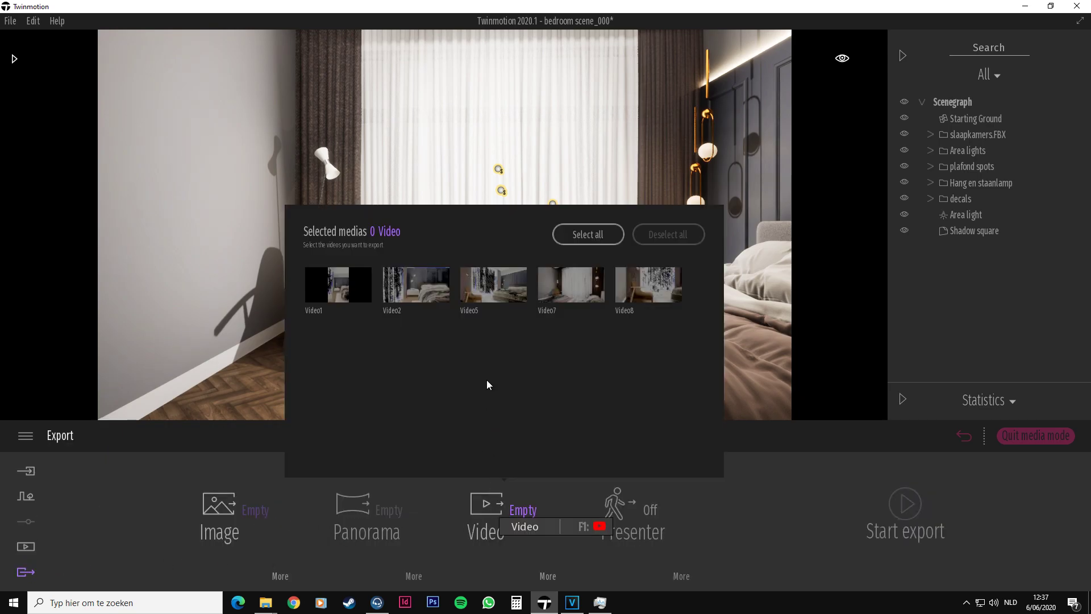
pyautogui.click(484, 294)
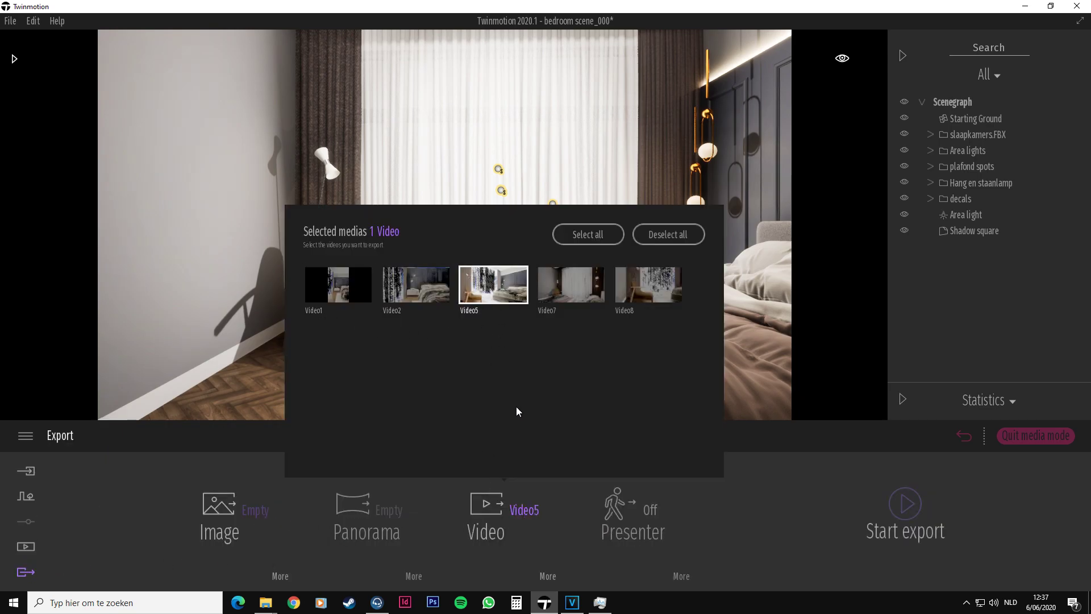
pyautogui.click(585, 294)
pyautogui.click(656, 295)
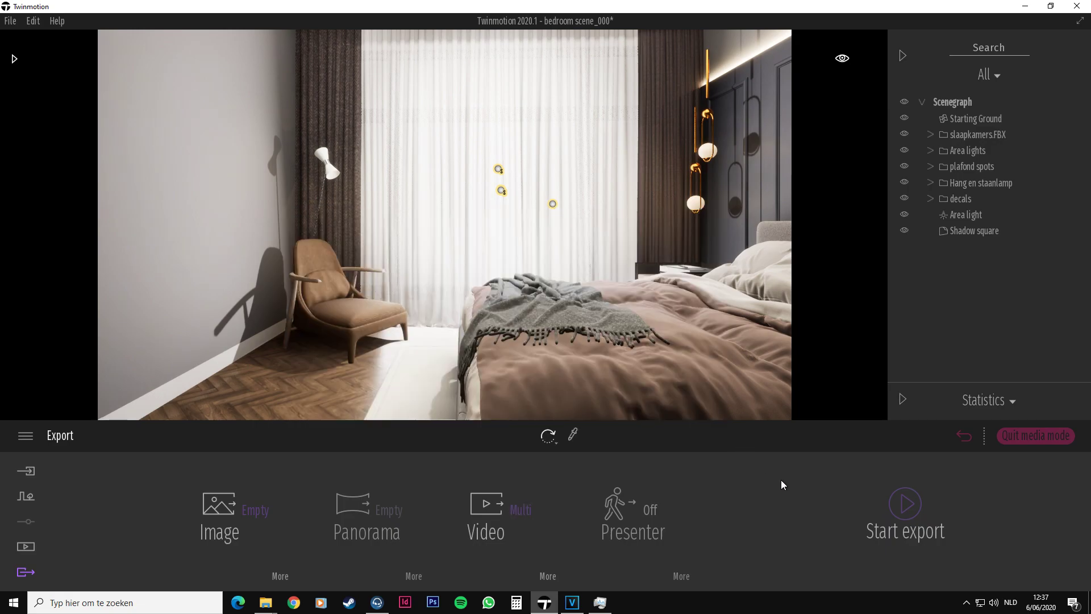